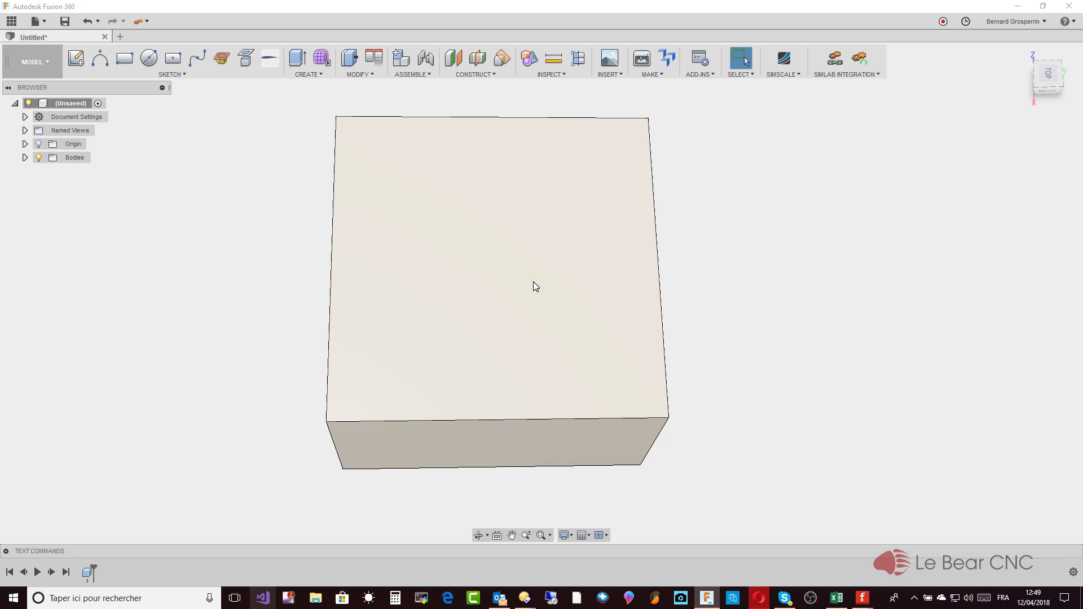
Place a simple hole on the block's top face, slightly off its centre
left_click(316, 74)
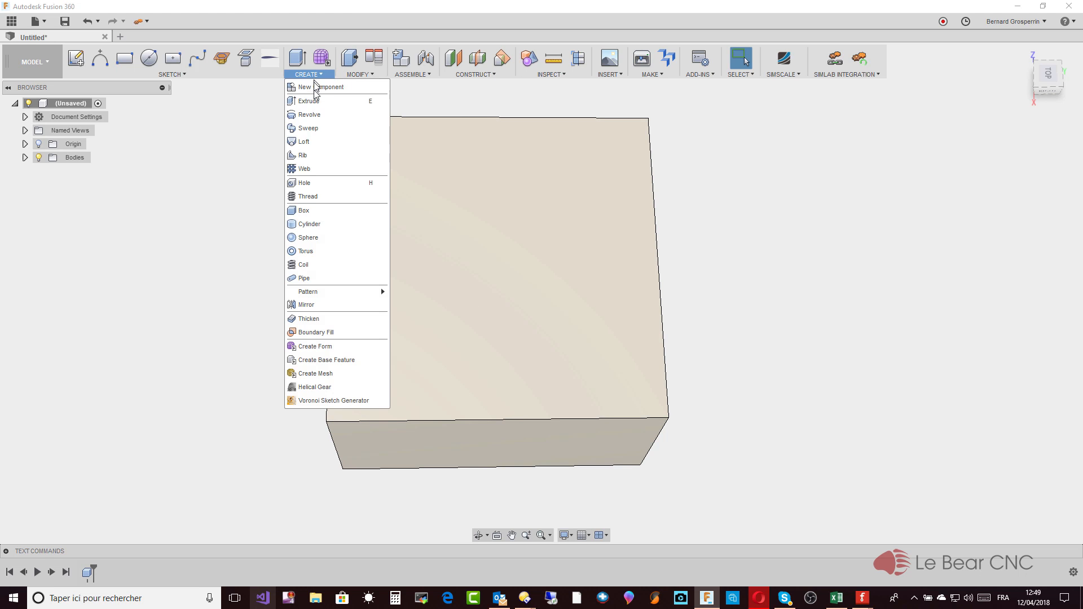
left_click(313, 185)
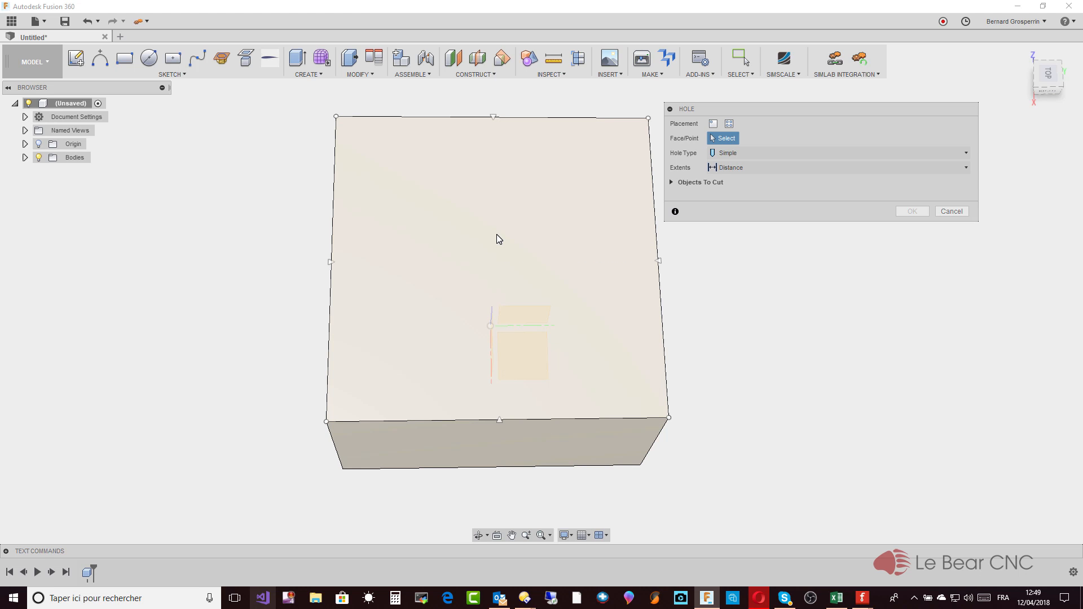
left_click(497, 235)
left_click(496, 234)
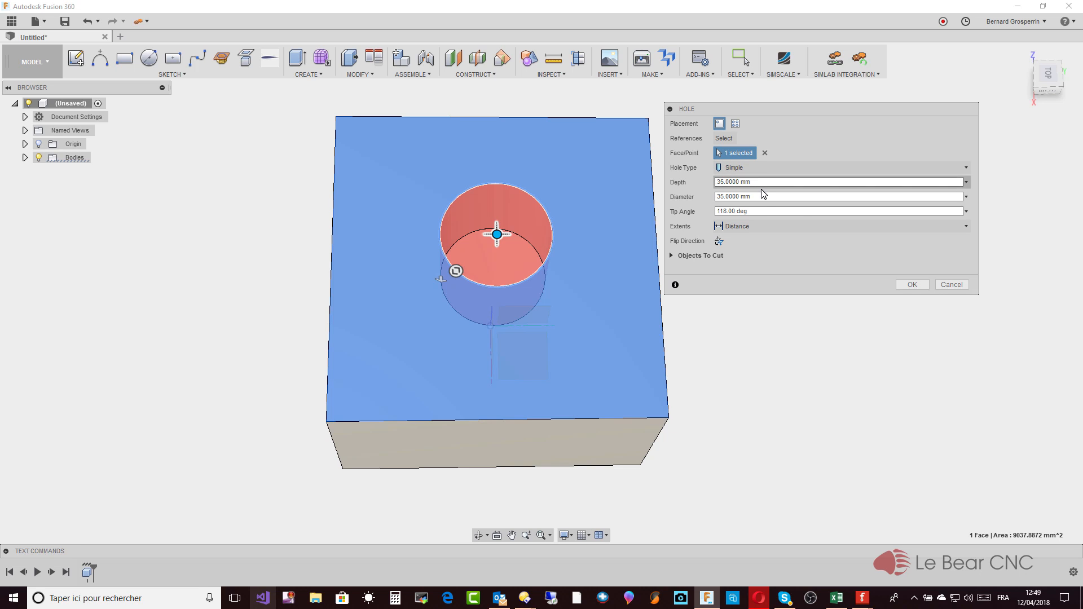
Set the hole's depth to 120 mm, its diameter to 10 mm and its tip angle to 180 degrees
left_click_drag(758, 182, 697, 190)
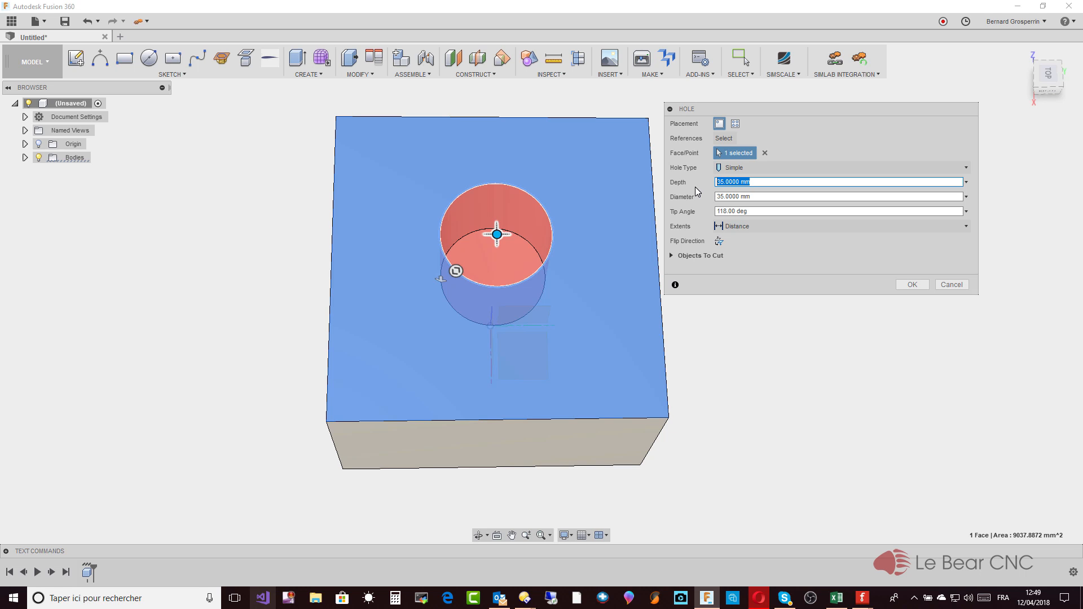
type("120")
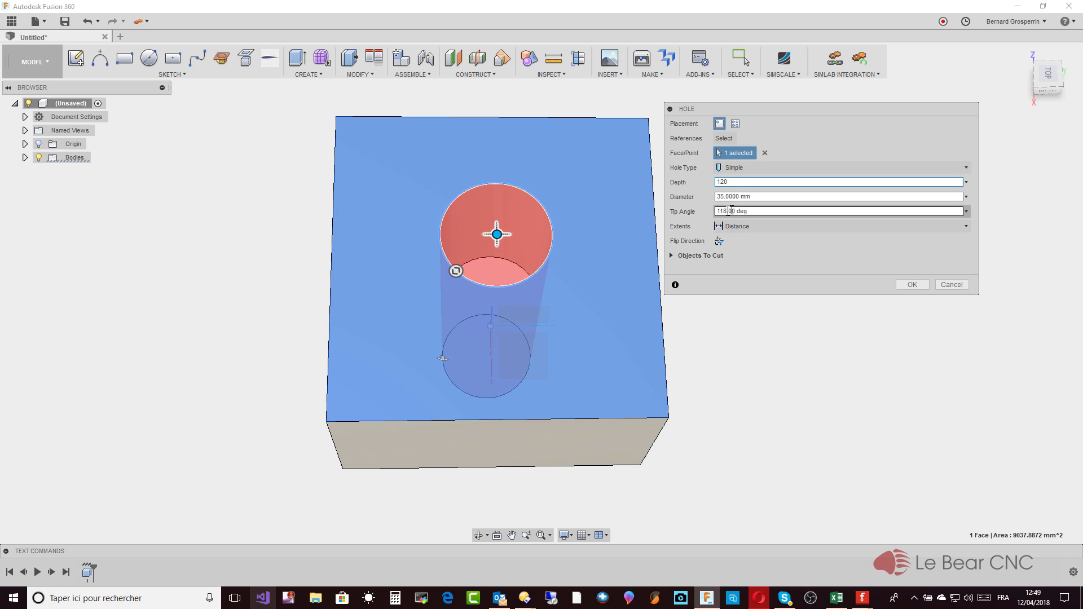
left_click_drag(759, 196, 704, 202)
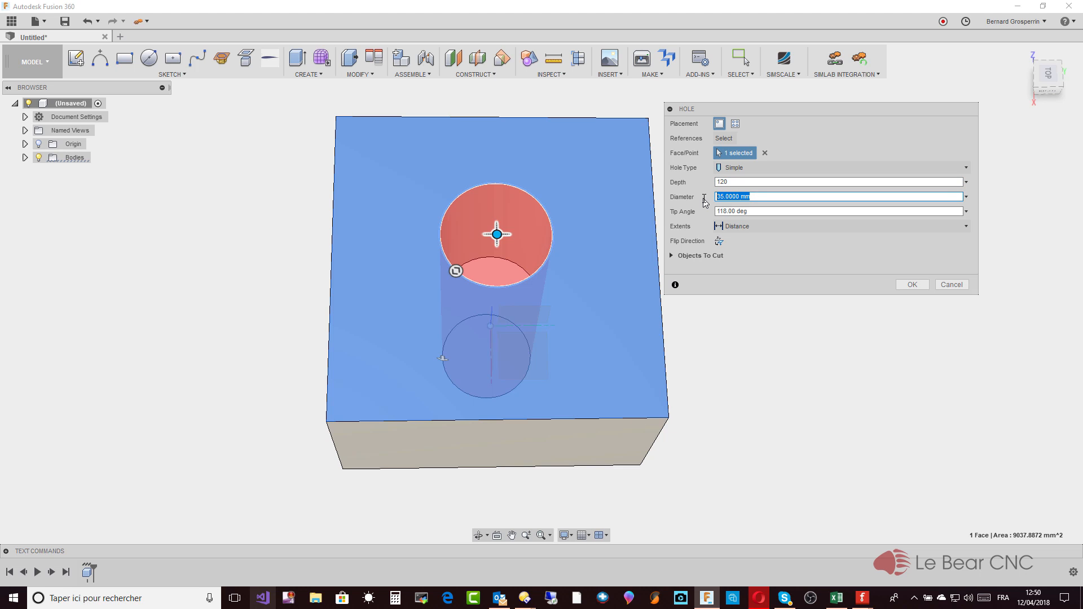
type("10")
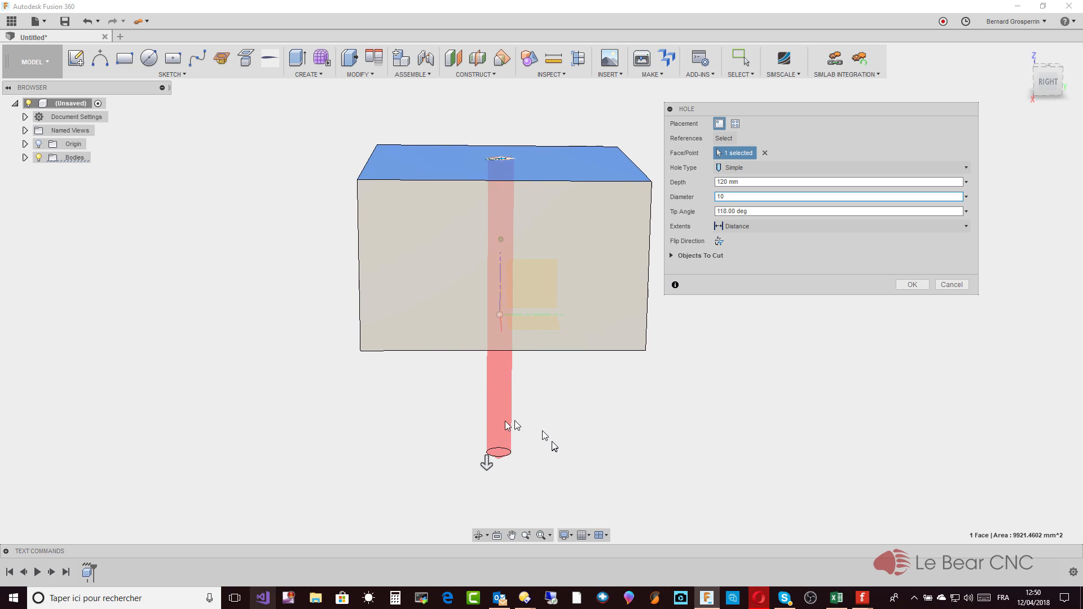
middle_click_drag(551, 441, 519, 449, "shift")
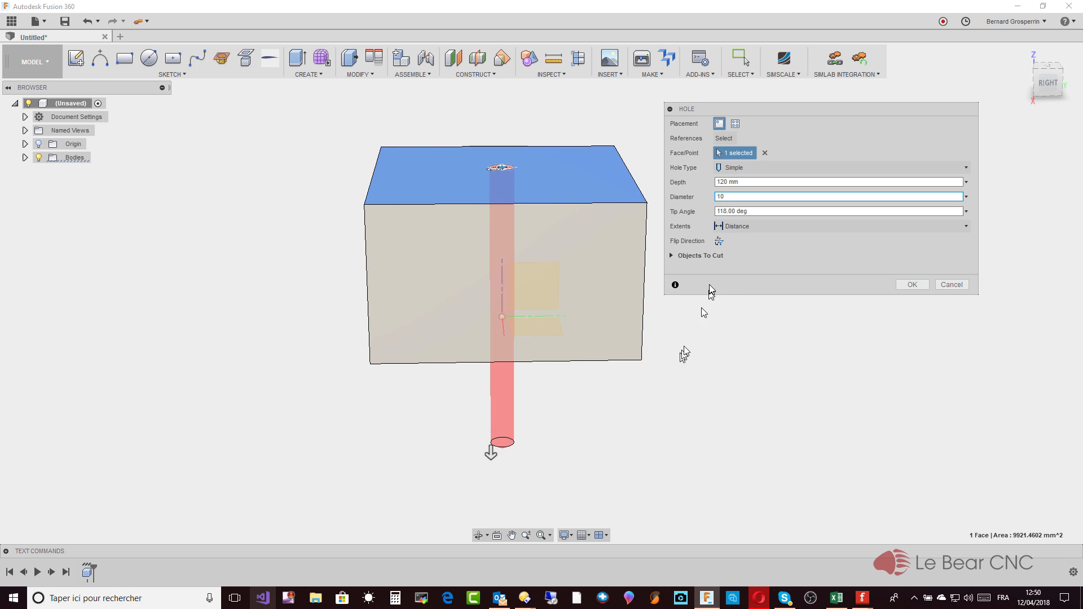
left_click(756, 211)
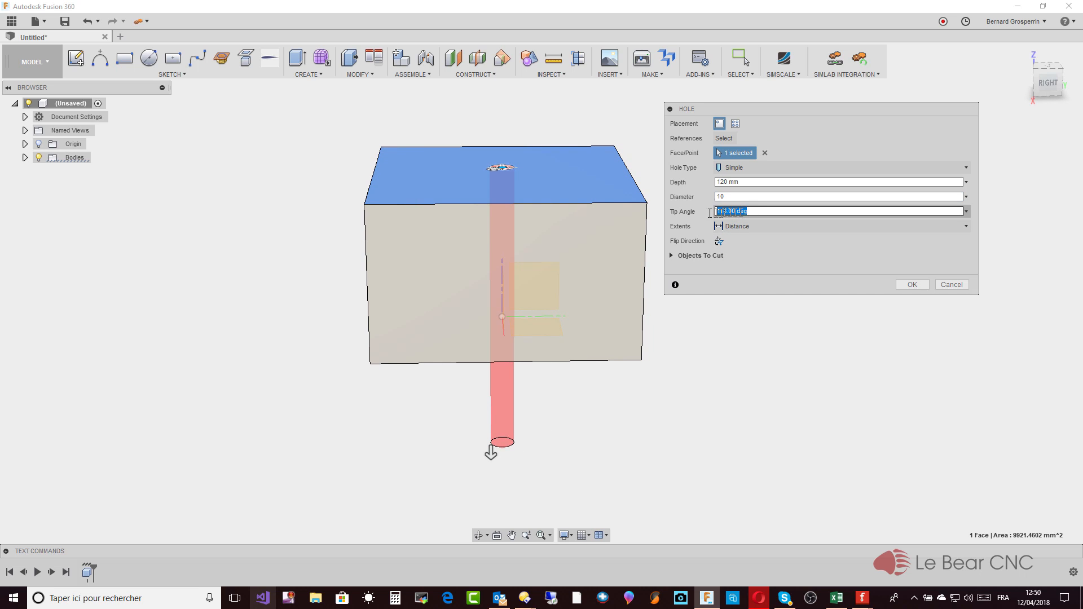
type("180")
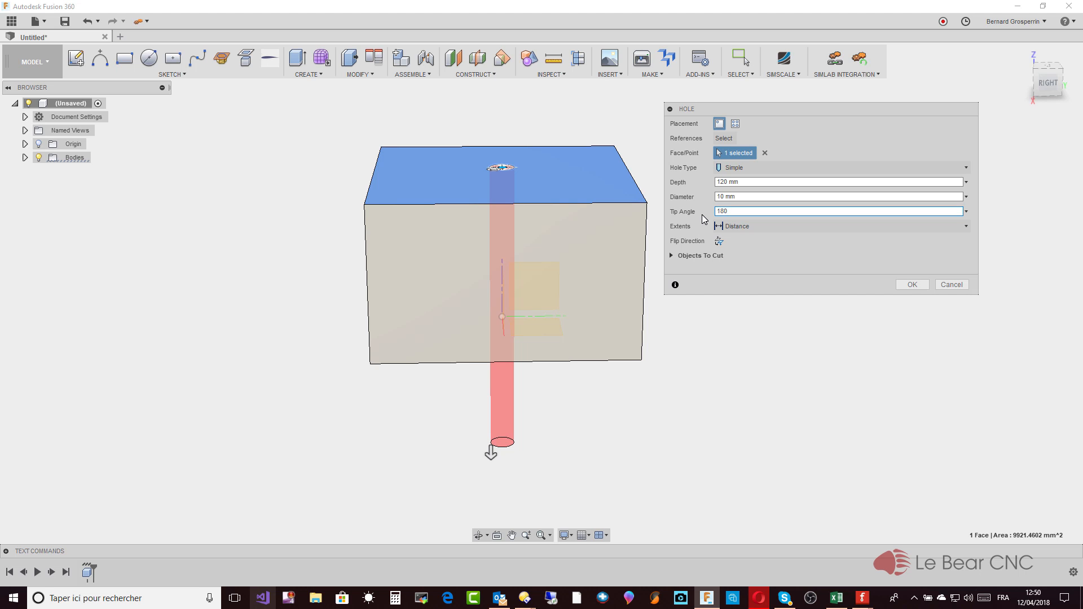
key("Tab")
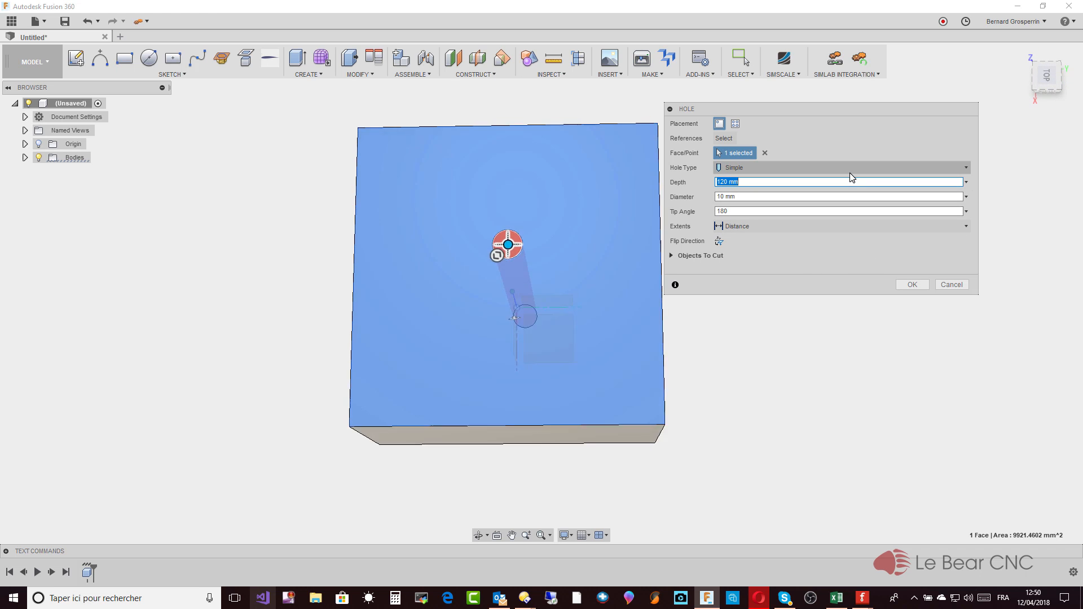
Move the hole close to a far corner of the top face
left_click(724, 138)
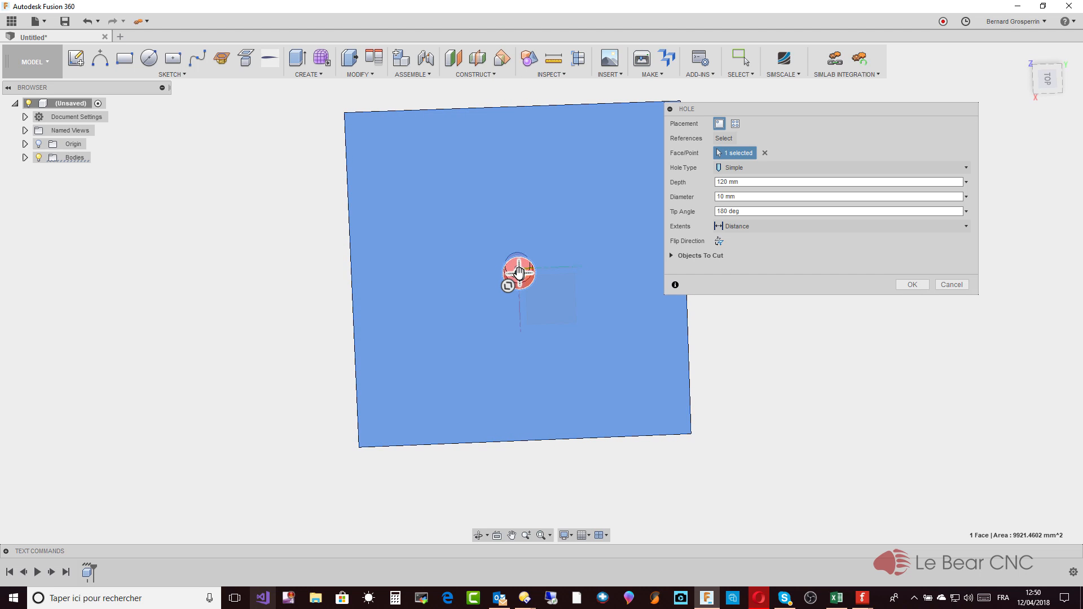
left_click_drag(519, 273, 381, 145)
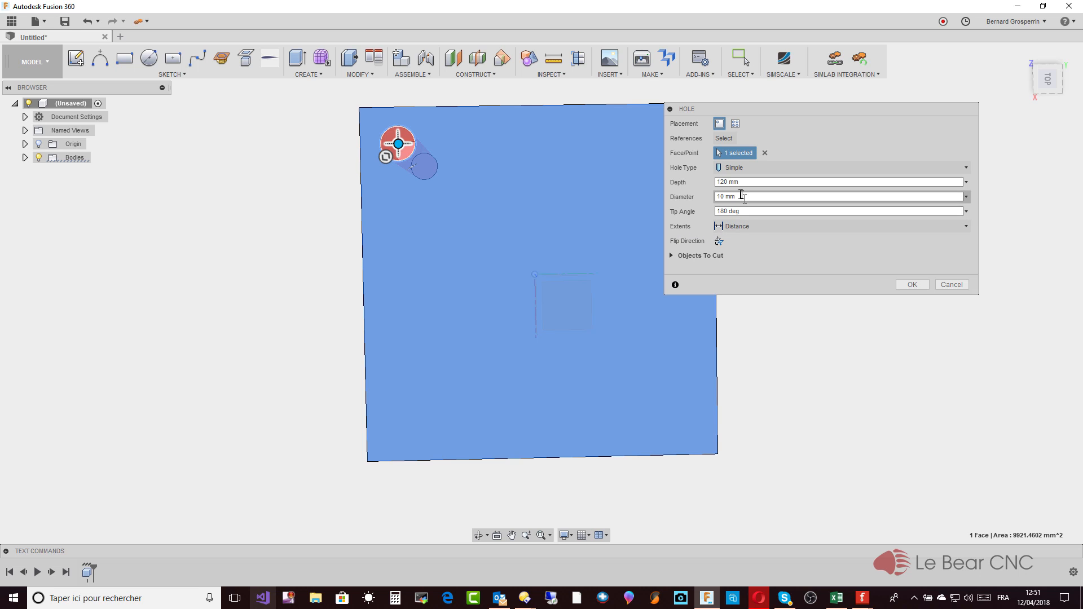
left_click(728, 181)
middle_click_drag(560, 190, 655, 147, "shift")
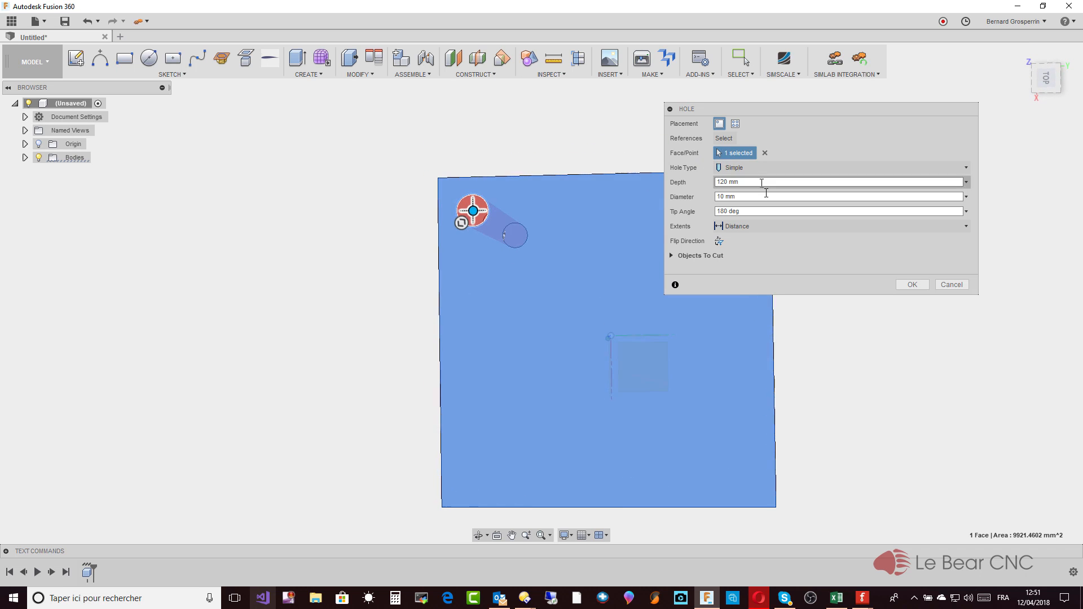
Set the hole's extents to To and choose the block's bottom face as its end
left_click(966, 227)
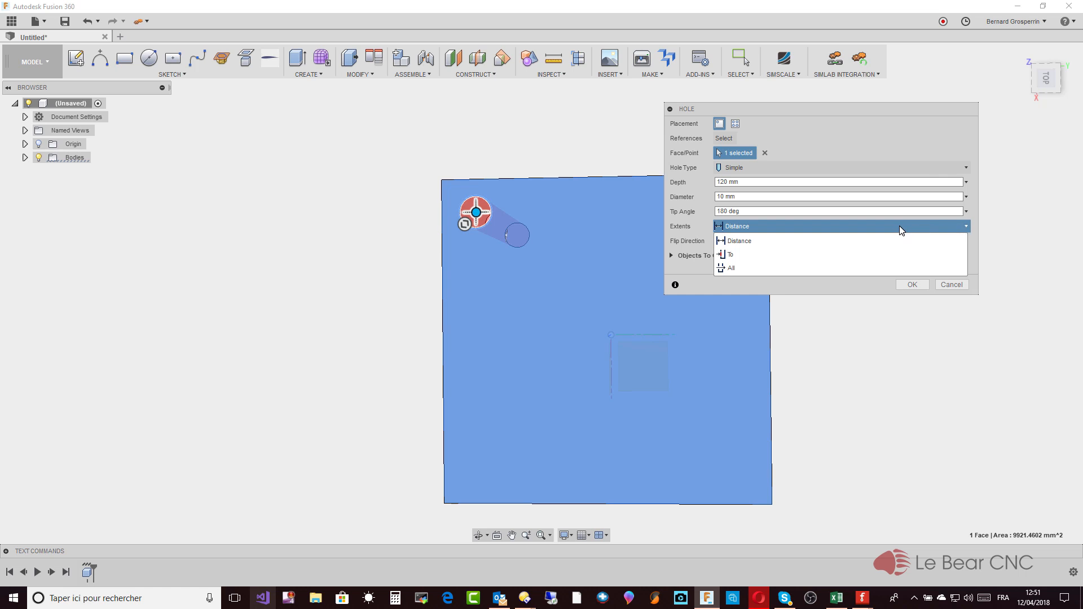
left_click(802, 255)
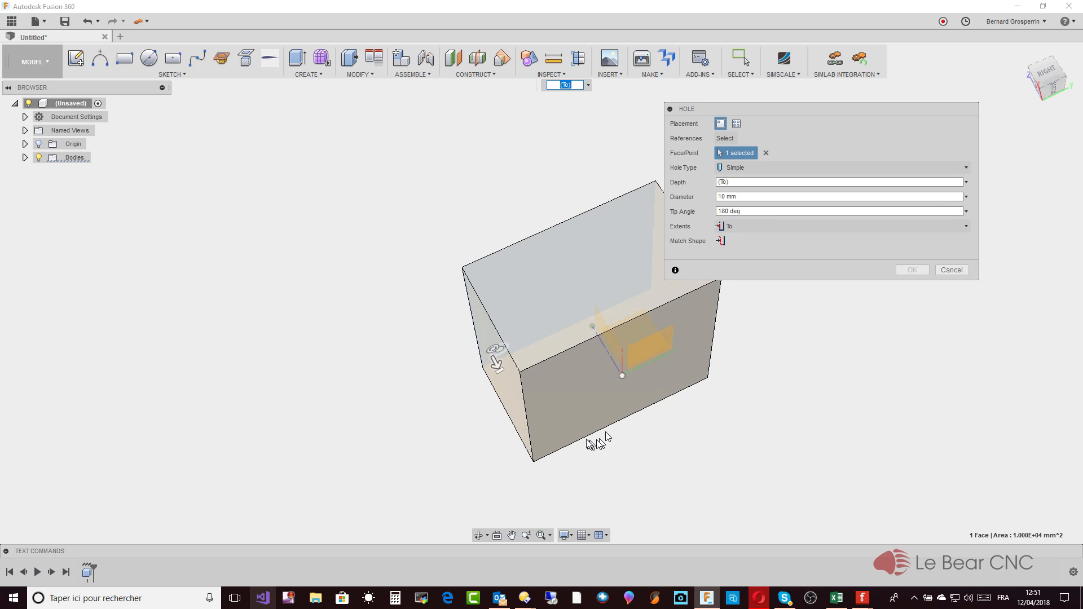
left_click(560, 438)
middle_click_drag(560, 439, 593, 442, "shift")
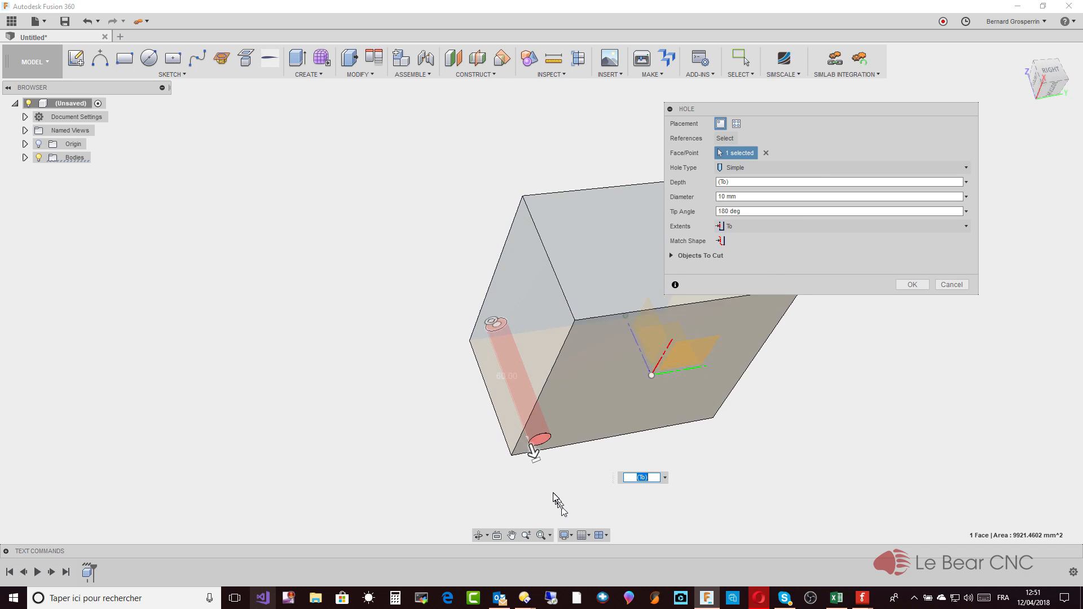
middle_click_drag(553, 492, 556, 477, "shift")
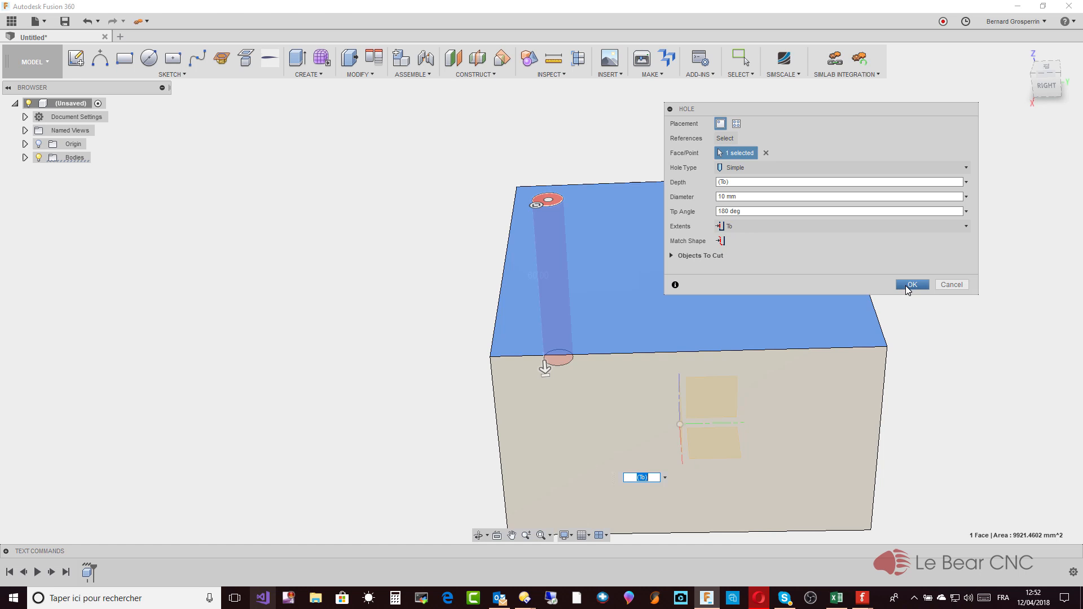
Move the hole from the corner to about the centre of the top face
middle_click_drag(897, 361, 715, 459, "shift")
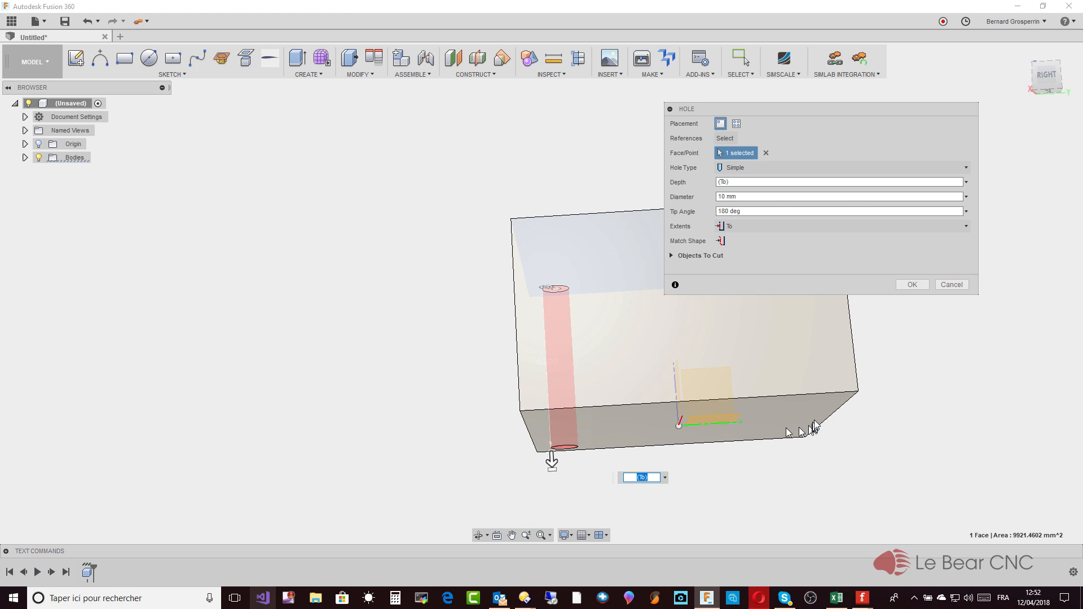
middle_click_drag(516, 476, 611, 460, "shift")
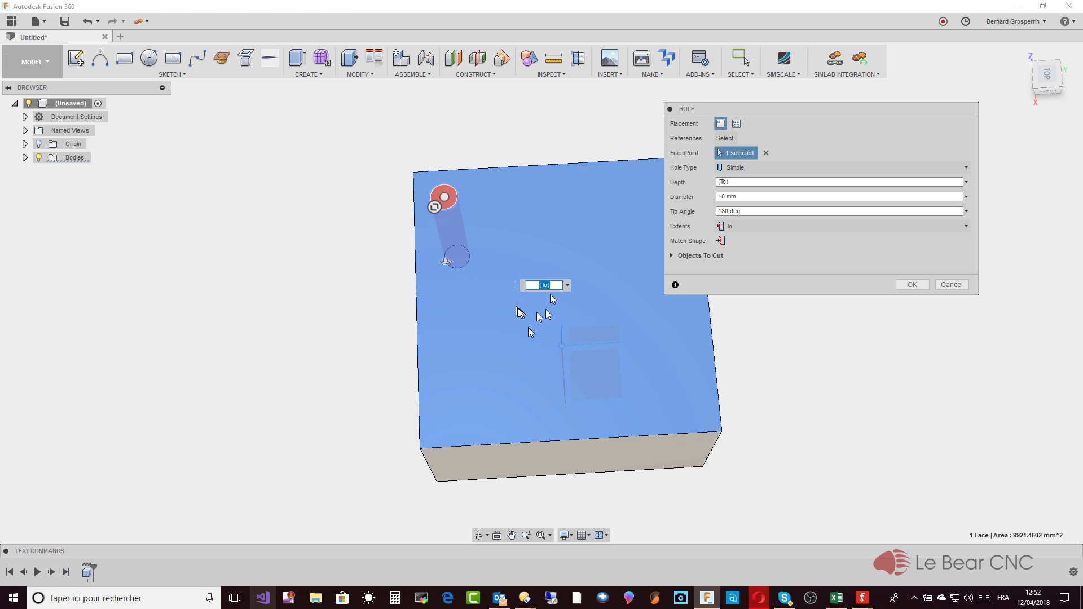
left_click_drag(444, 195, 561, 314)
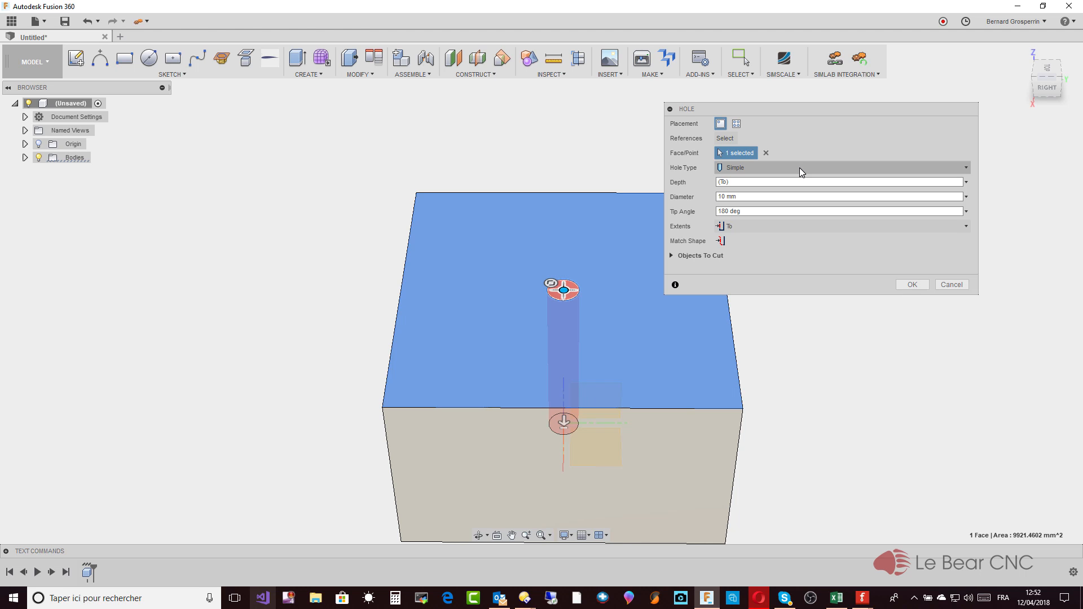
Make the hole a Counterbore with a 15 mm counterbore diameter and 15 mm counterbore depth, and create it
left_click(967, 168)
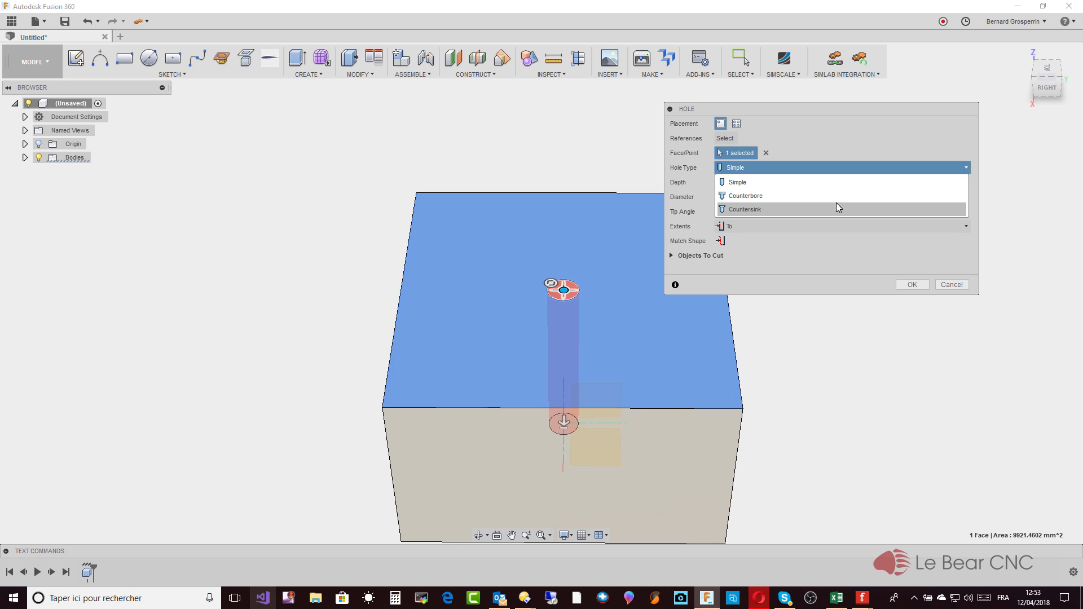
left_click(757, 197)
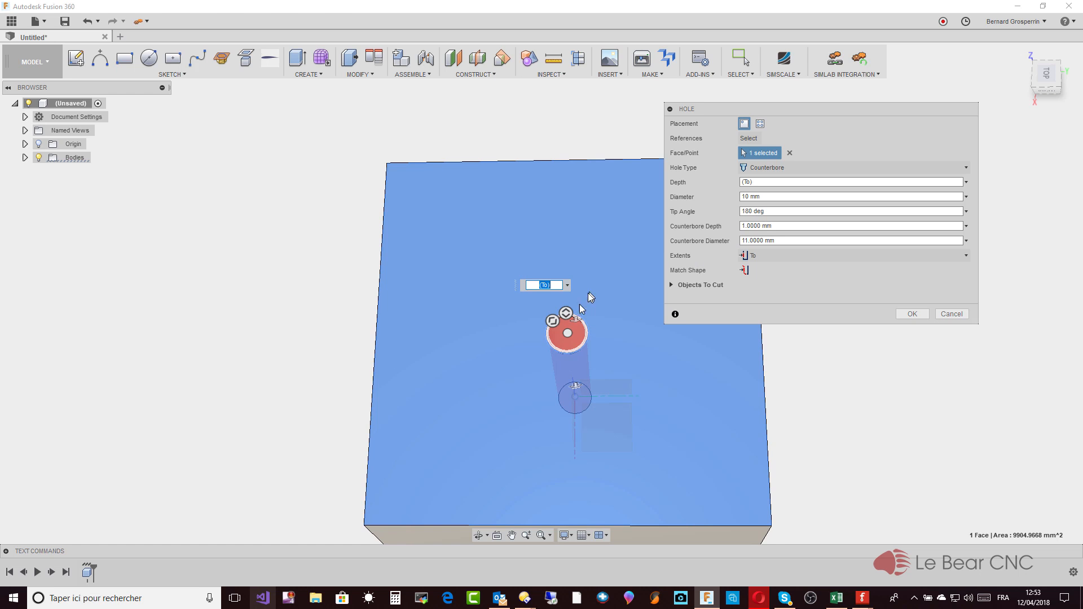
left_click_drag(566, 311, 581, 367)
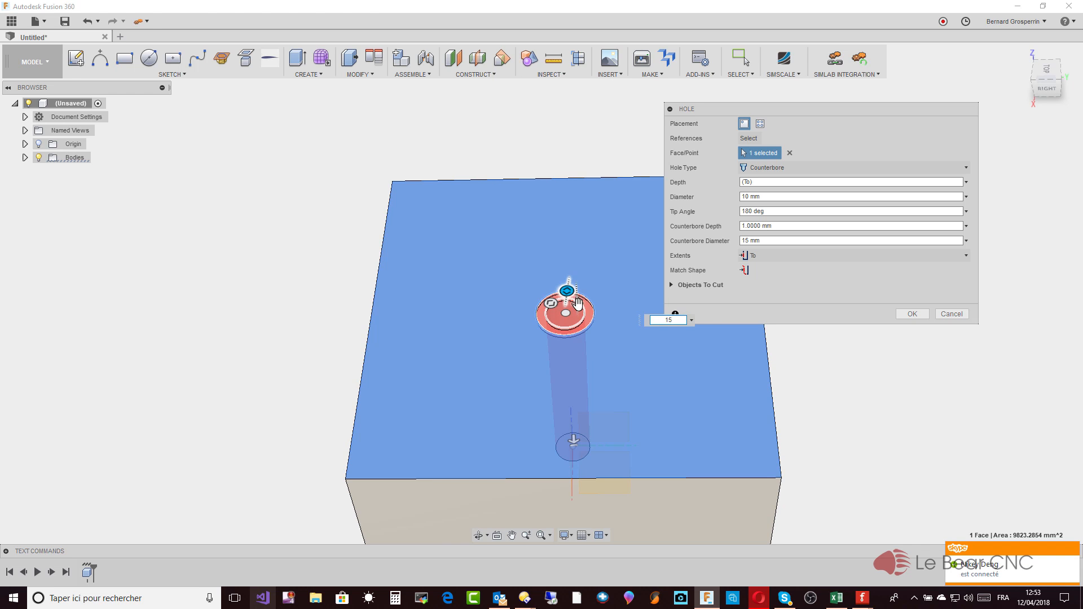
left_click_drag(577, 304, 582, 330)
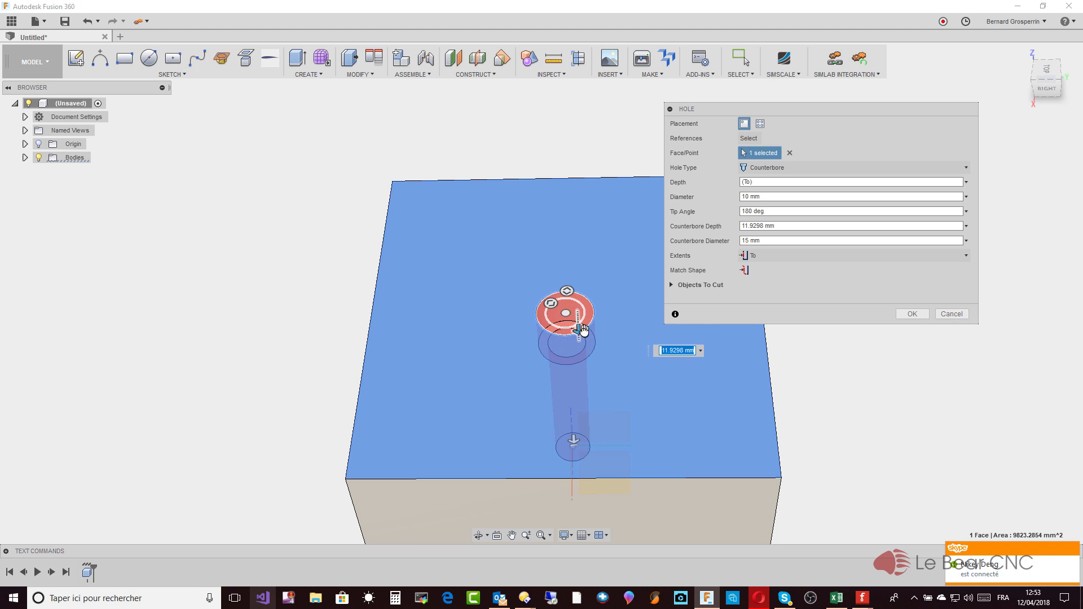
type("15")
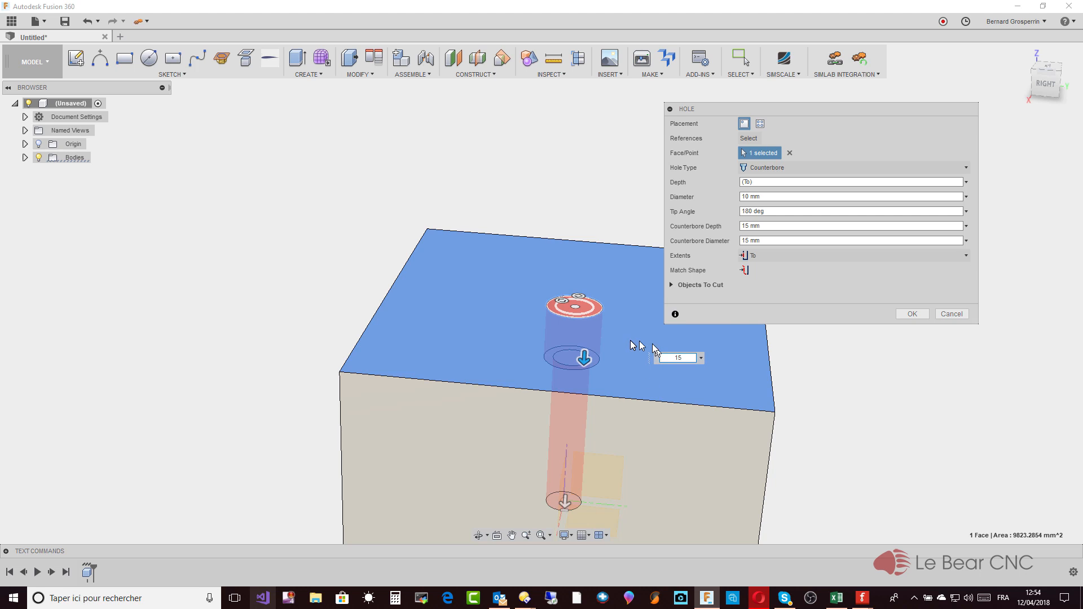
left_click(912, 314)
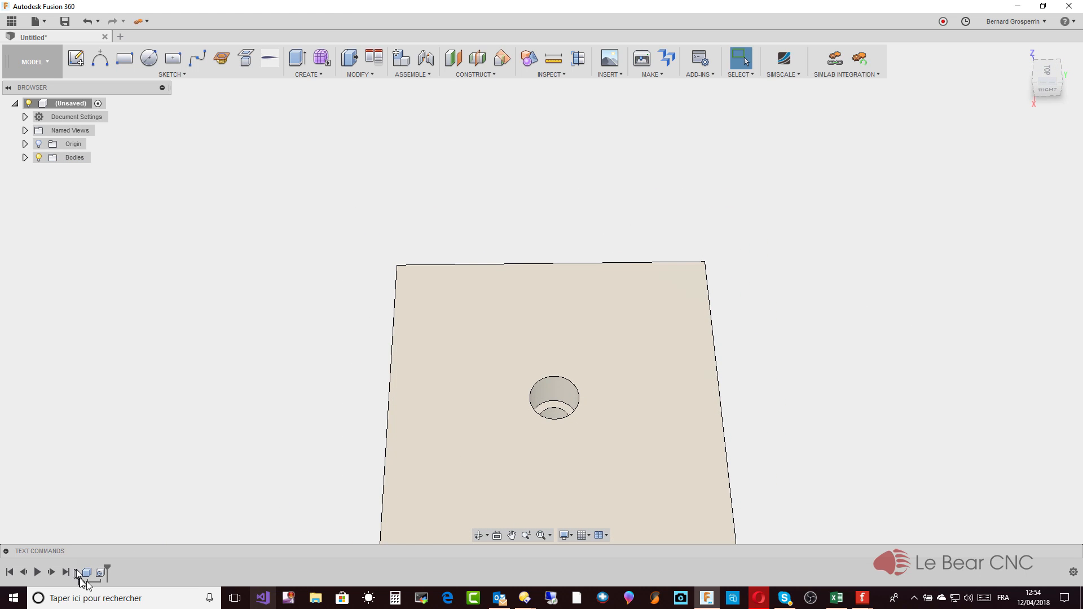
Edit the finished hole feature and change its hole type to Countersink
right_click(100, 572)
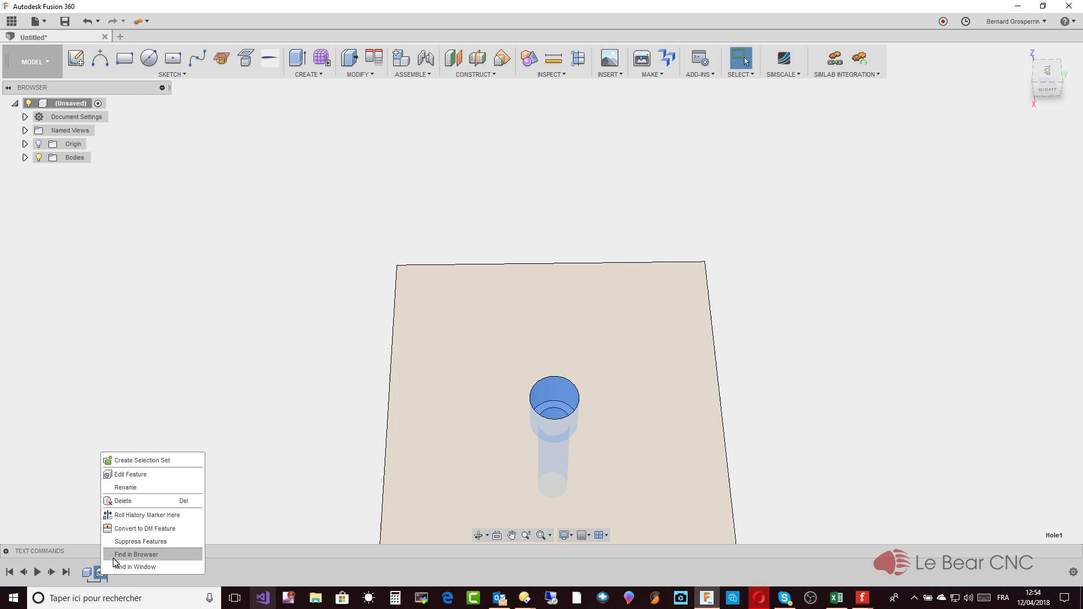
left_click(147, 474)
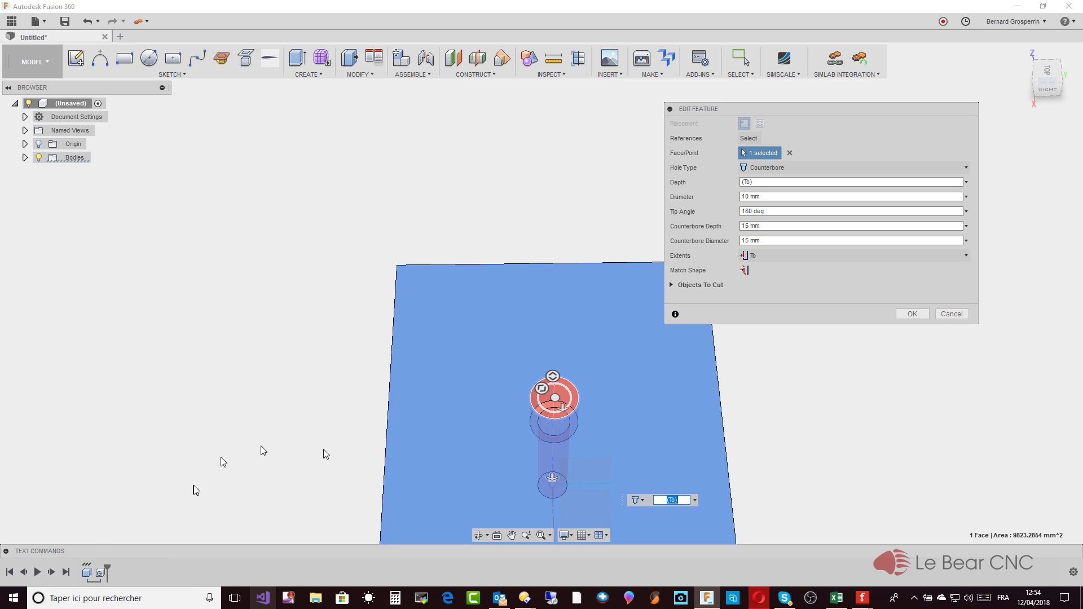
middle_click_drag(592, 423, 576, 369, "shift")
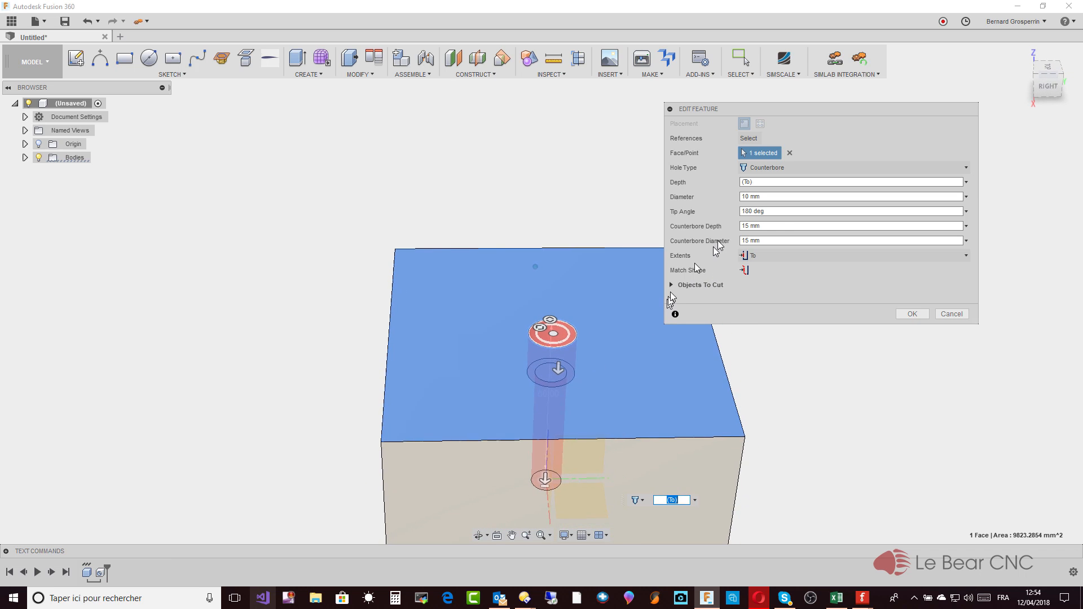
left_click(966, 169)
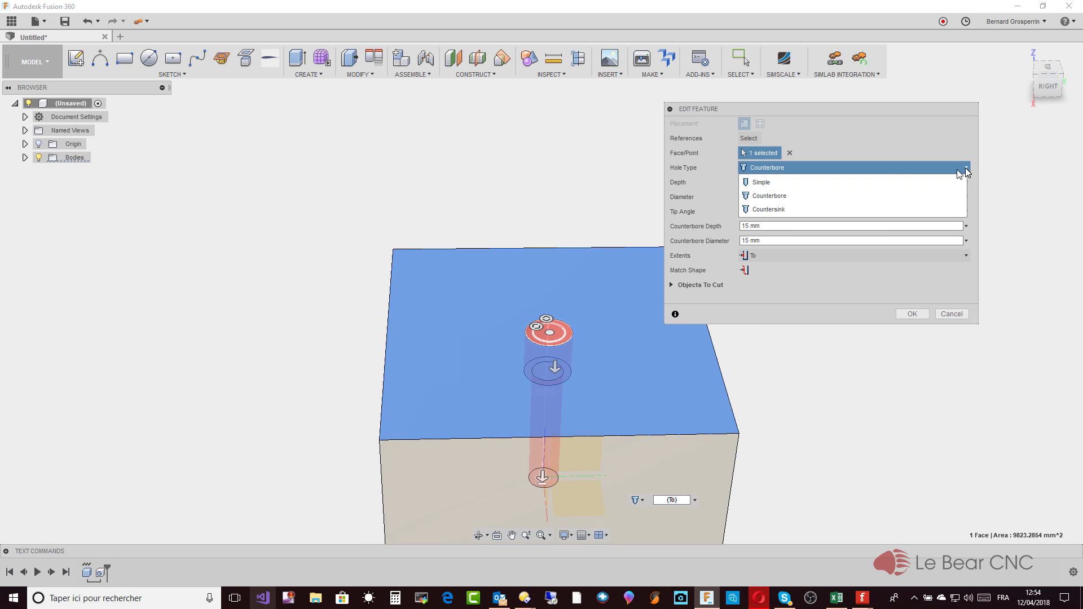
left_click(803, 208)
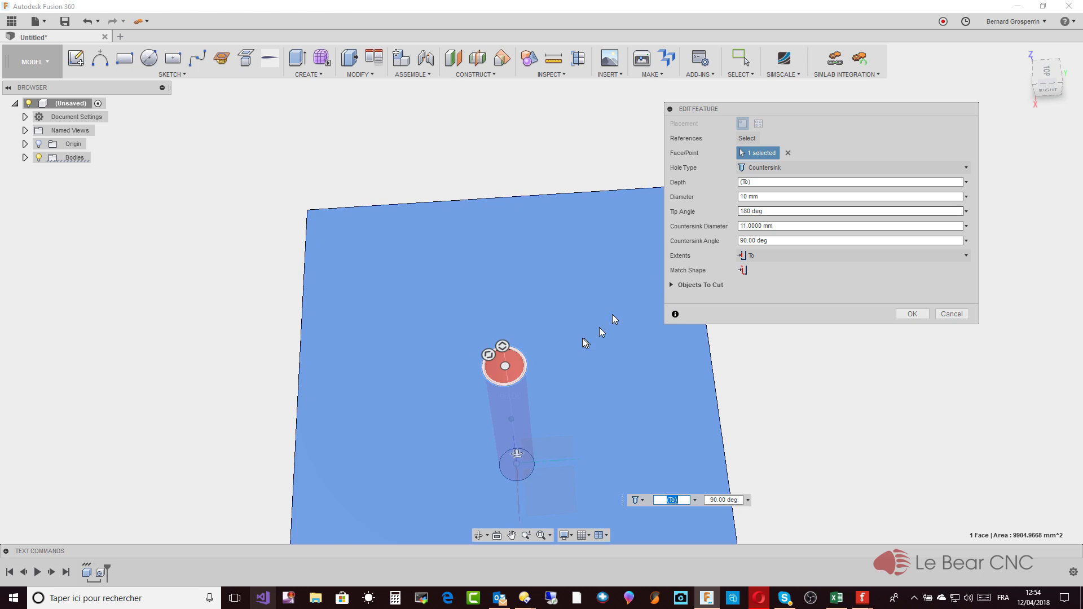
Enlarge the countersink diameter to about 19.8 mm and set the countersink angle to 75 degrees
left_click_drag(502, 345, 501, 333)
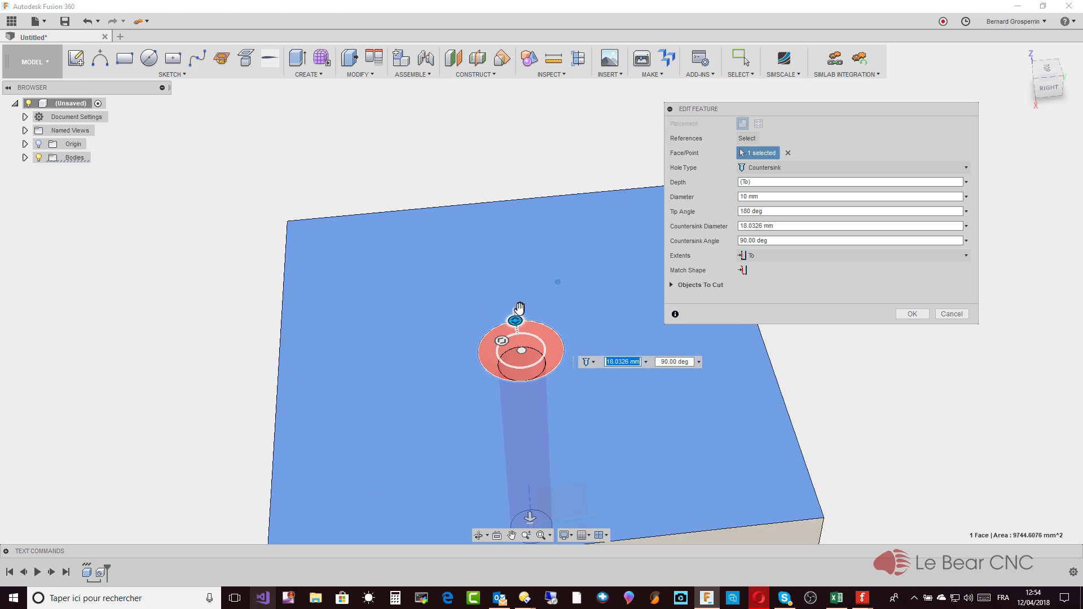
left_click_drag(513, 320, 513, 314)
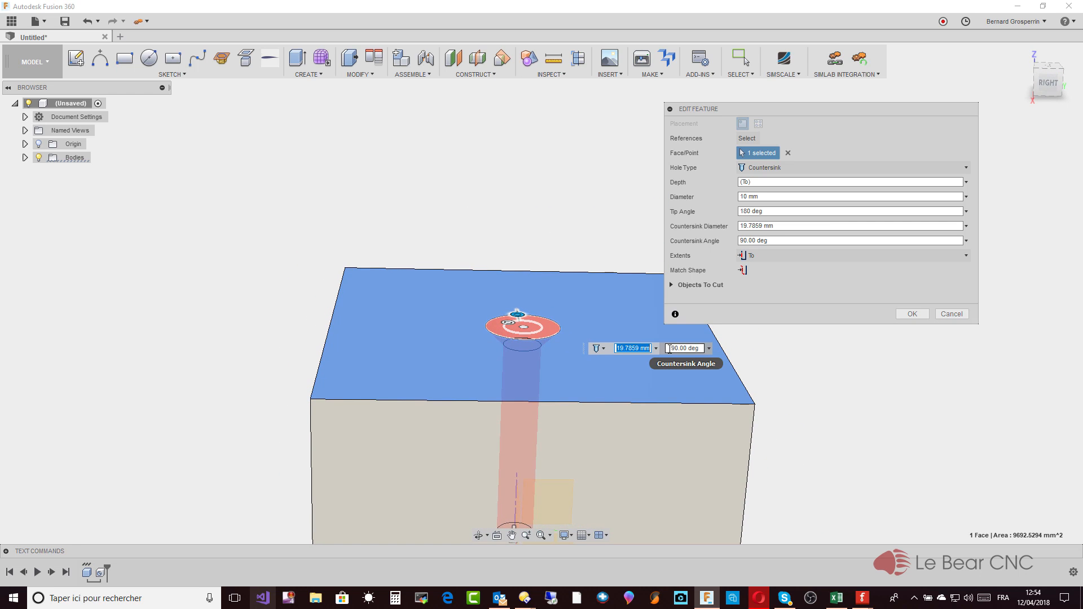
left_click_drag(668, 348, 677, 349)
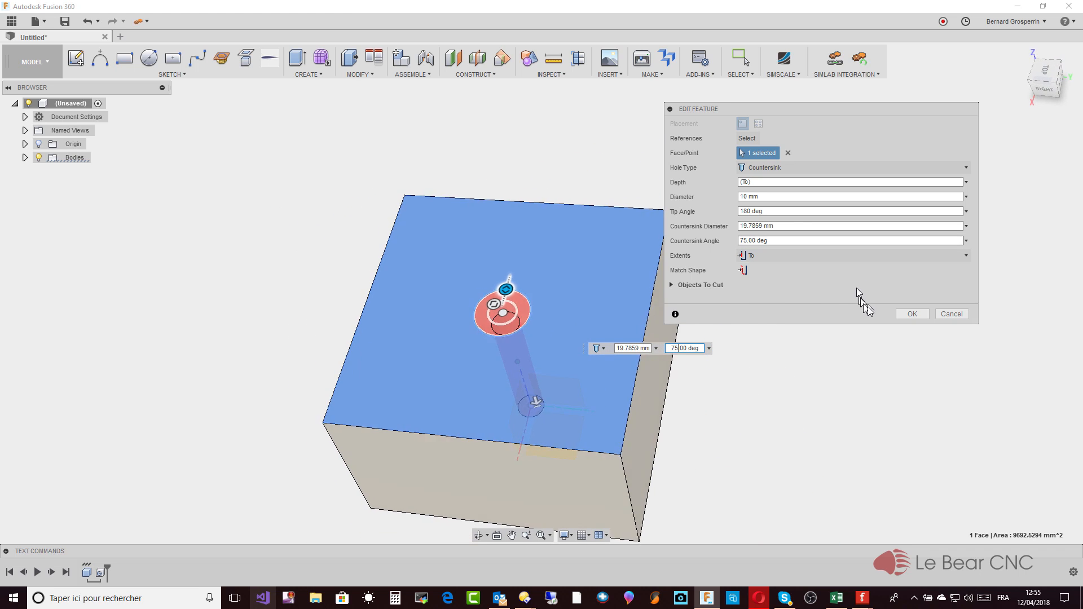
Apply the countersink settings to the hole and inspect the block from above
left_click(912, 315)
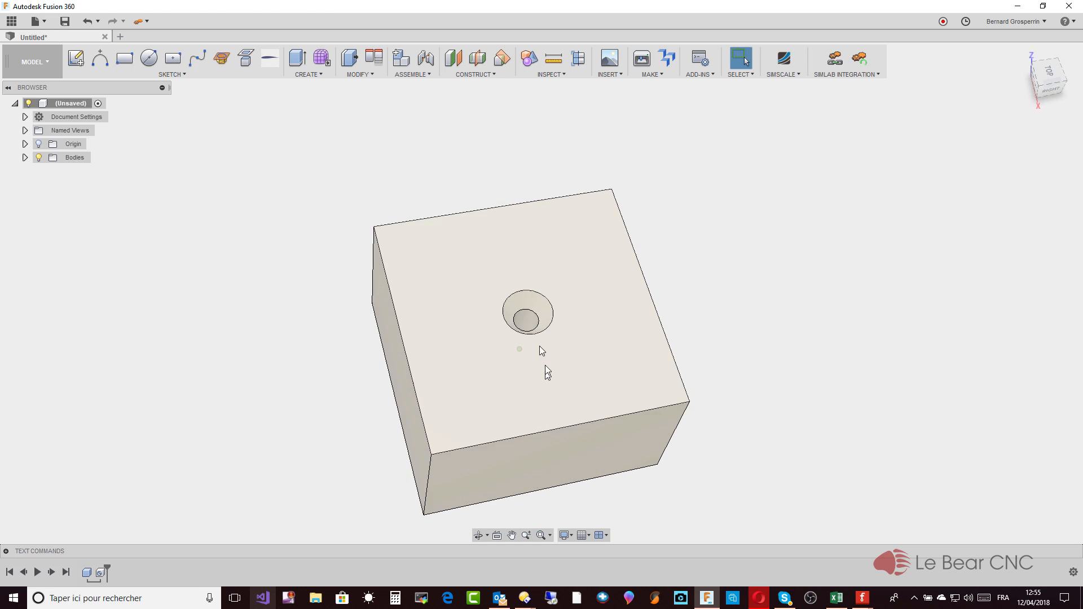
middle_click_drag(646, 429, 667, 94, "shift")
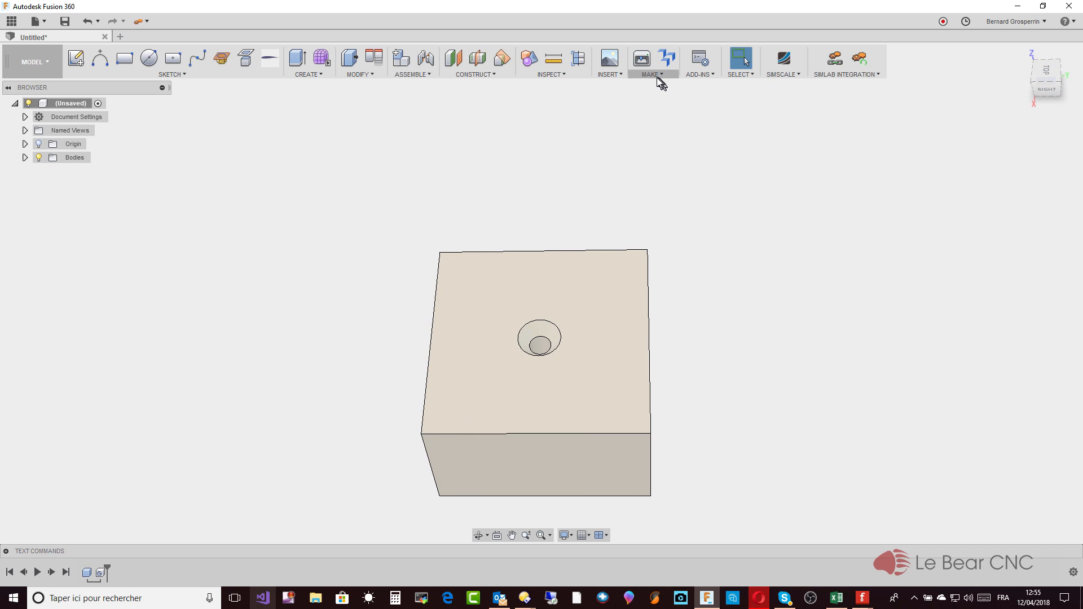
Browse the McMaster-Carr component catalogue for standard socket head screws and restrict them to metric
left_click(620, 75)
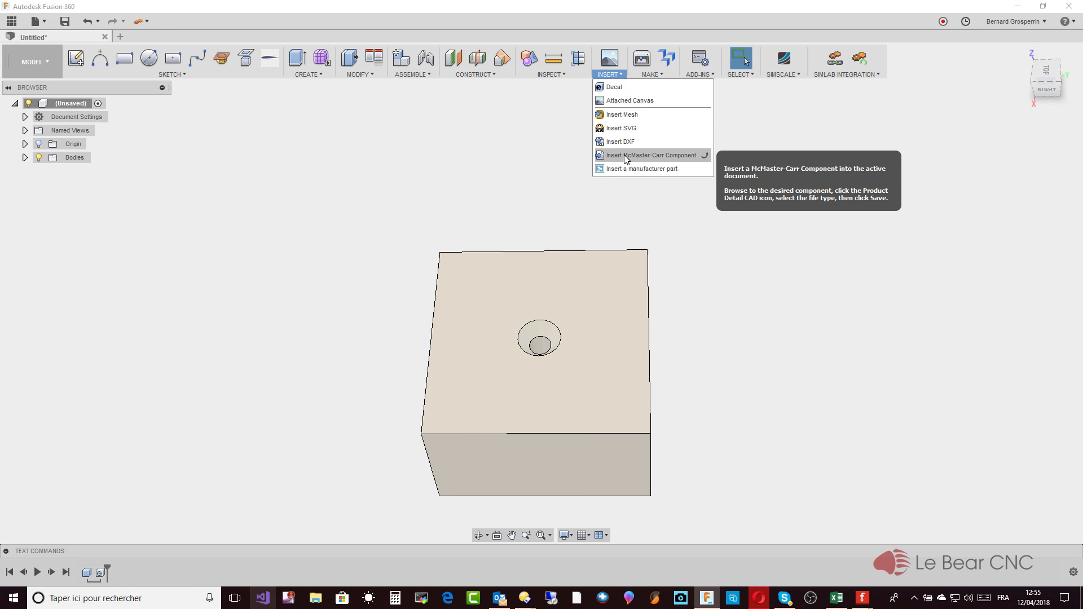
left_click(623, 156)
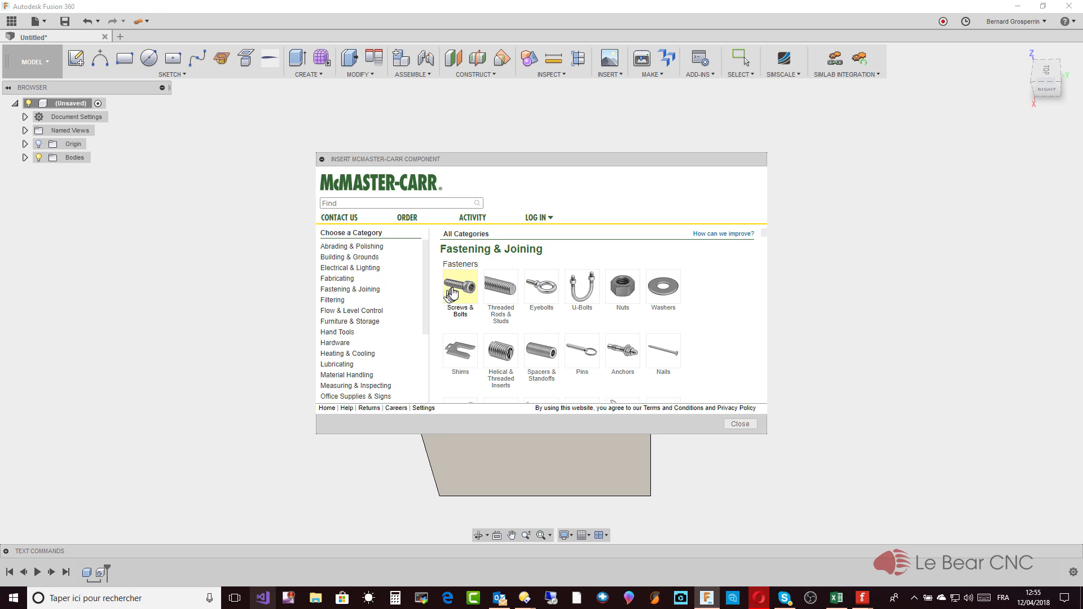
left_click(453, 291)
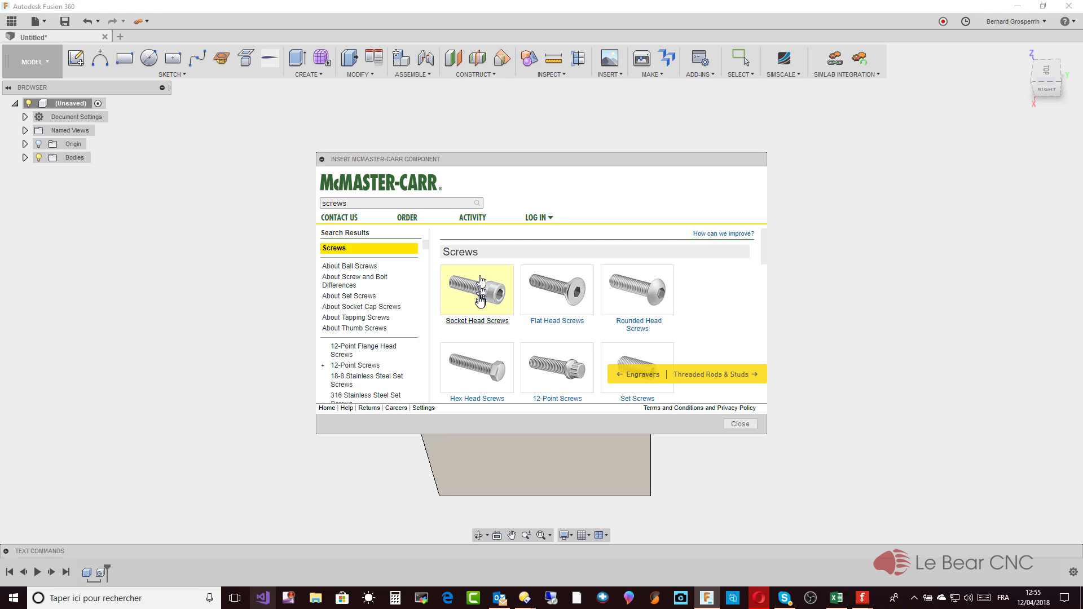
left_click(478, 303)
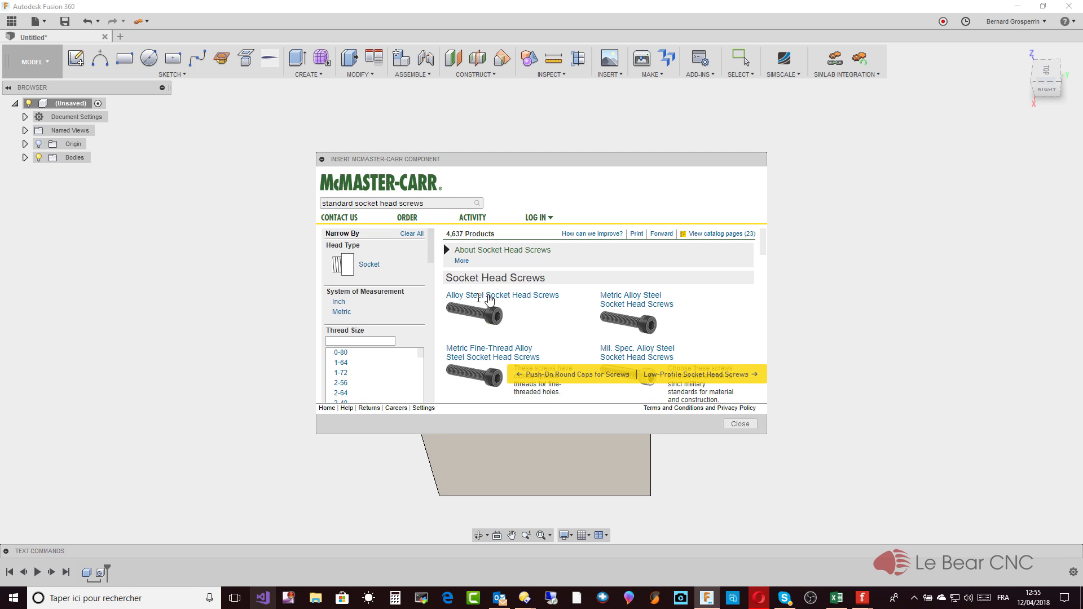
left_click(341, 311)
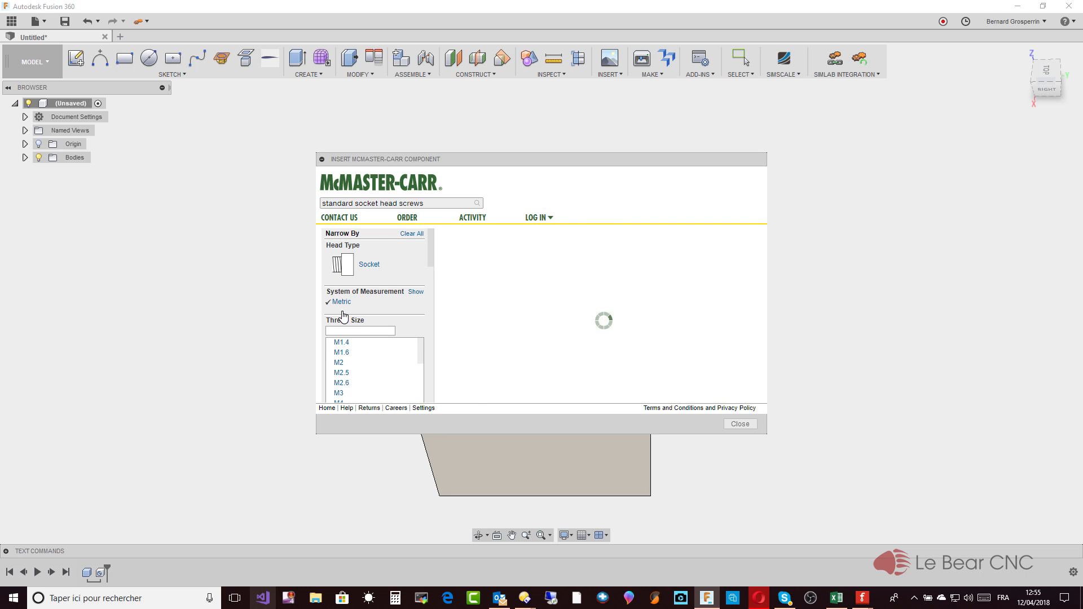
Narrow the socket head screws to thread size M10 and length 100 mm
scroll(394, 360, "down", 3)
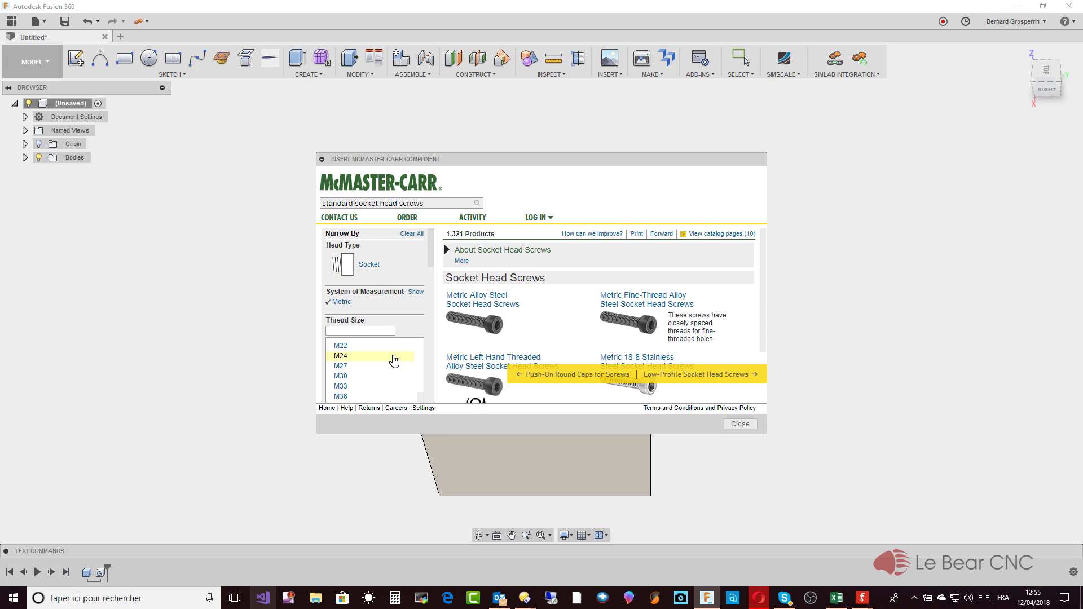
scroll(394, 361, "up", 3)
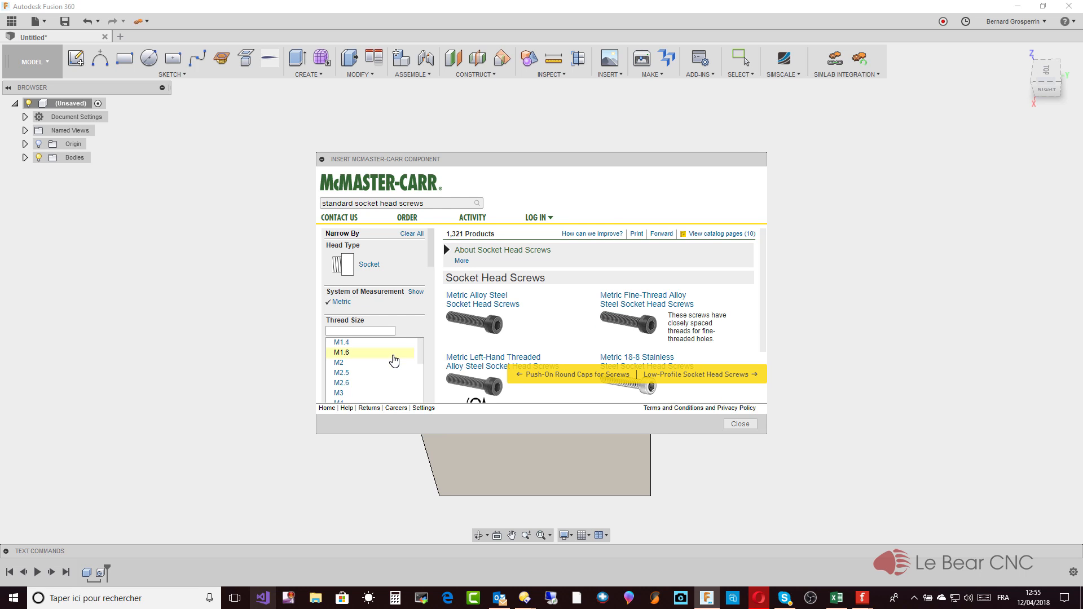
scroll(394, 360, "down", 3)
left_click(309, 197)
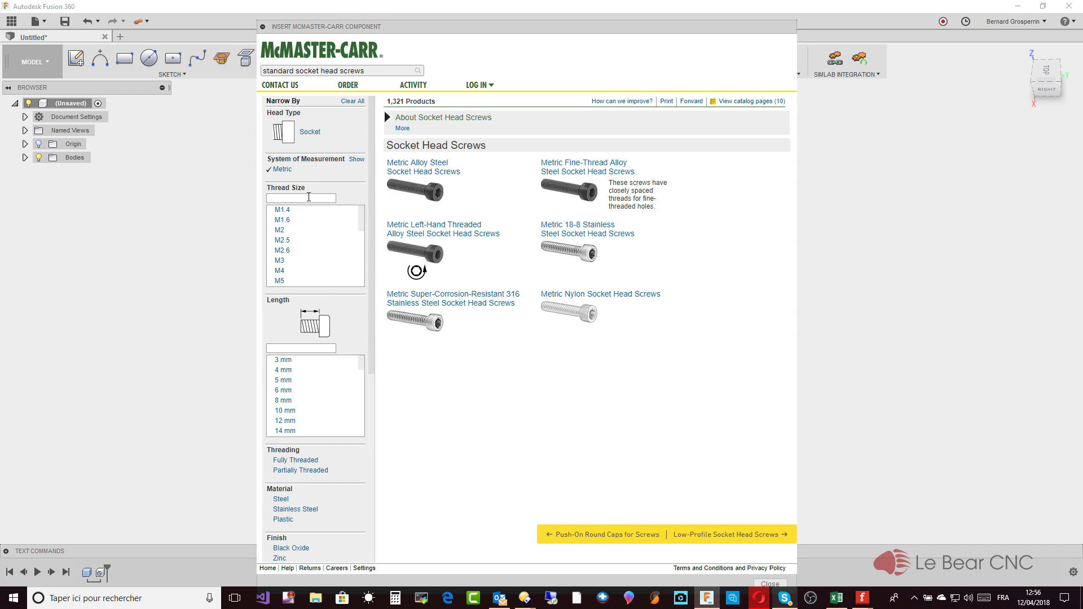
type("M10")
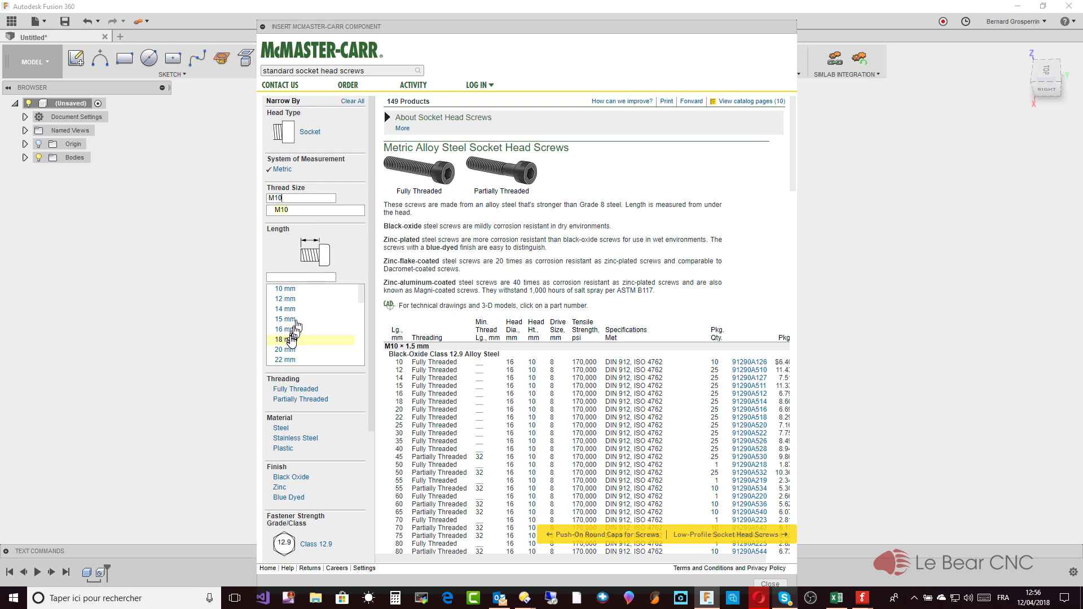
scroll(291, 340, "down", 6)
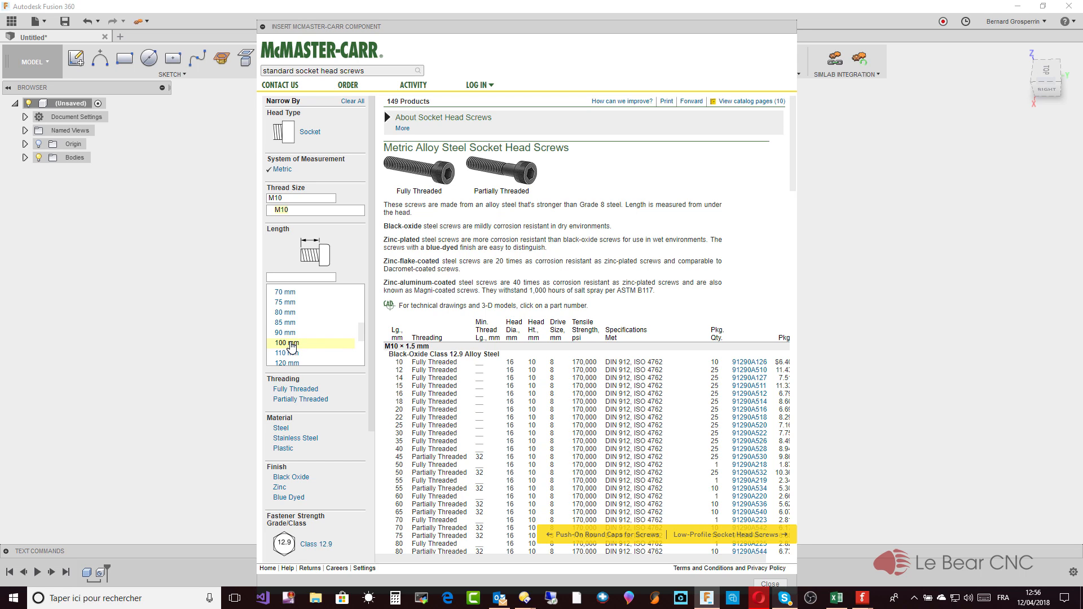
left_click(292, 345)
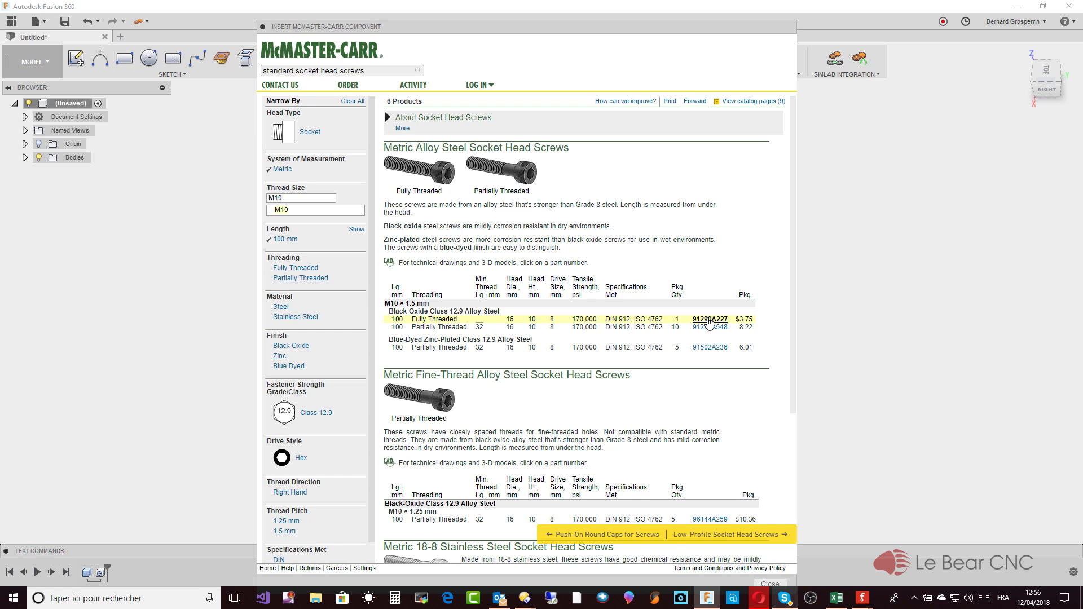
Insert the fully threaded black-oxide M10 x 1.5 mm, 100 mm long screw as a 3-D STEP model
left_click(709, 319)
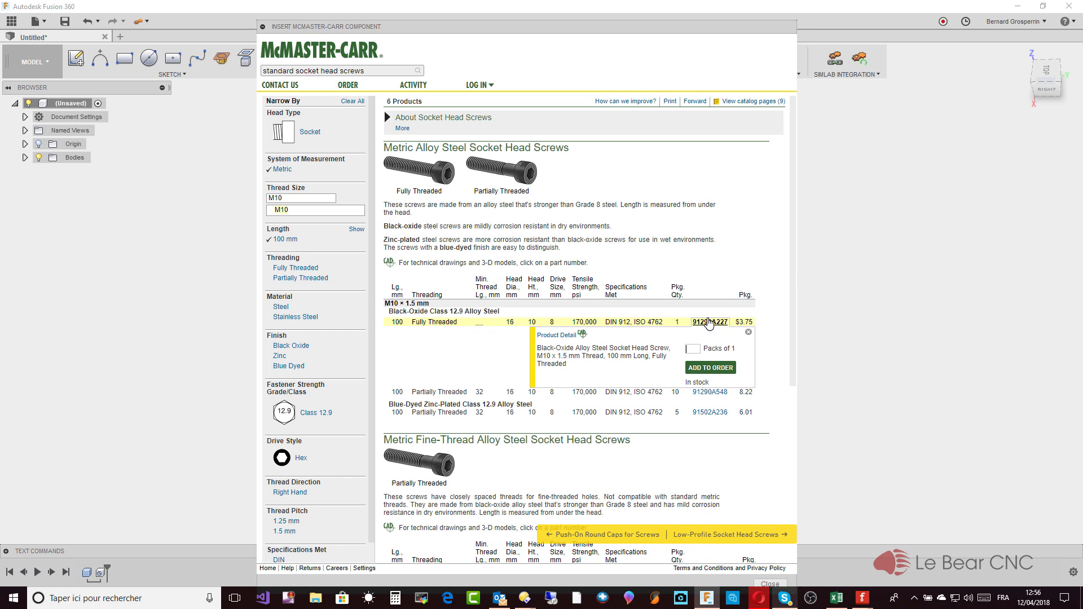
left_click(550, 336)
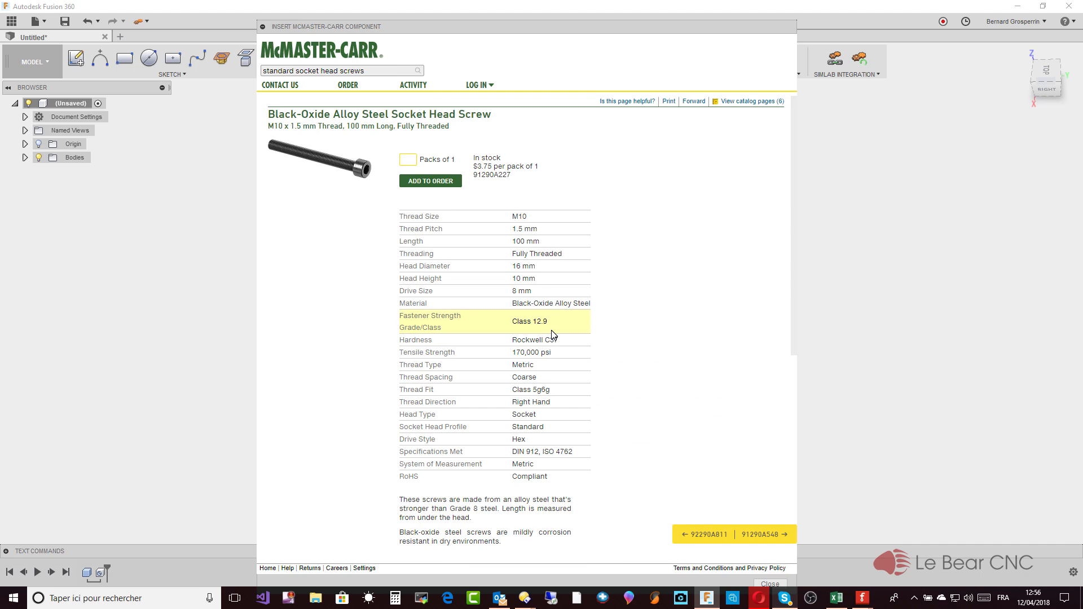
scroll(653, 295, "down", 3)
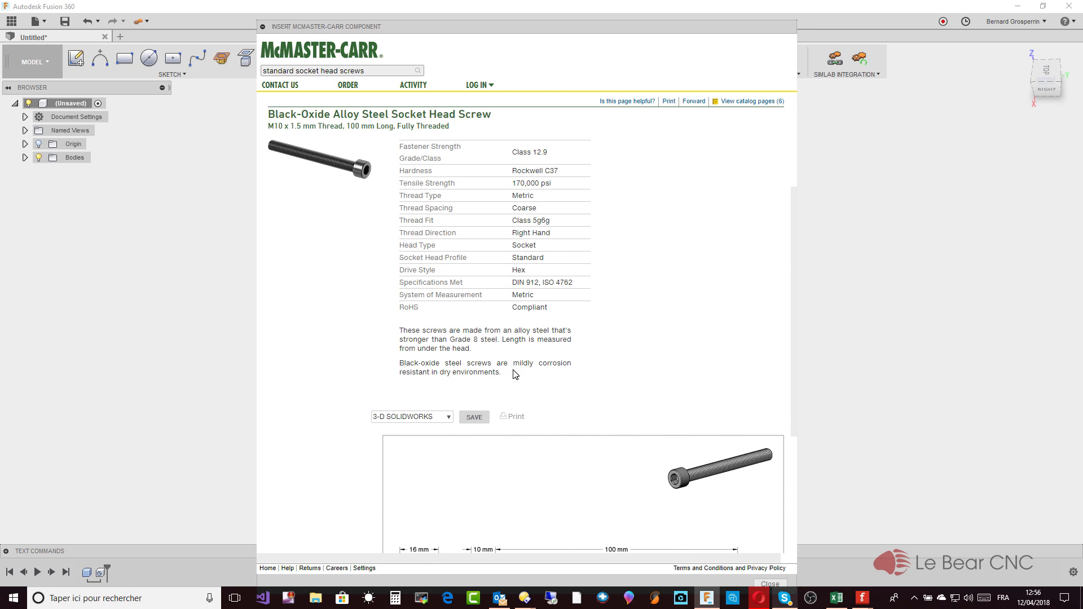
left_click(449, 416)
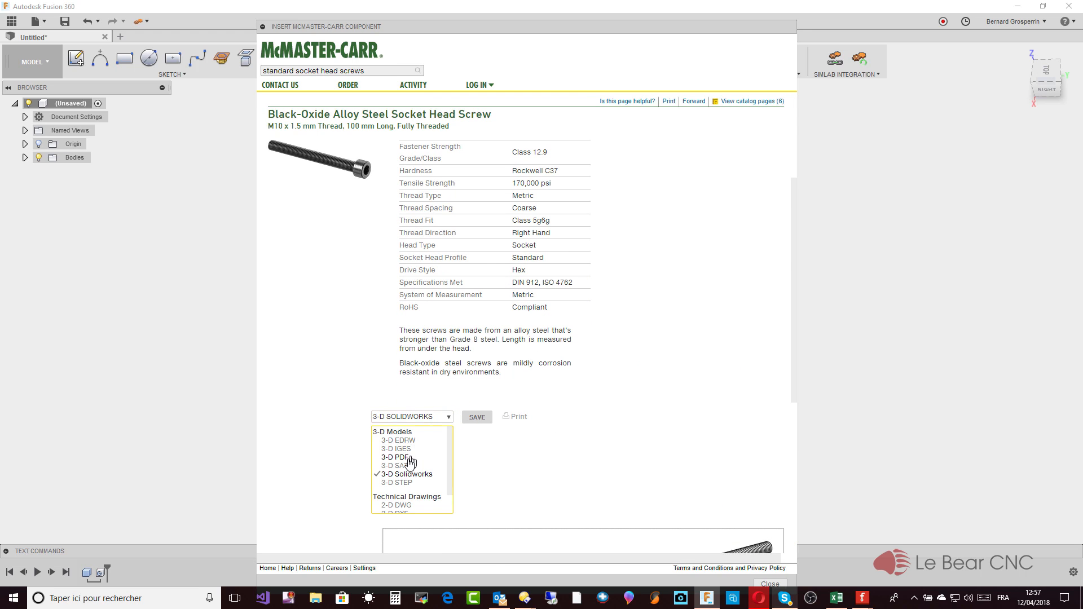
left_click(402, 483)
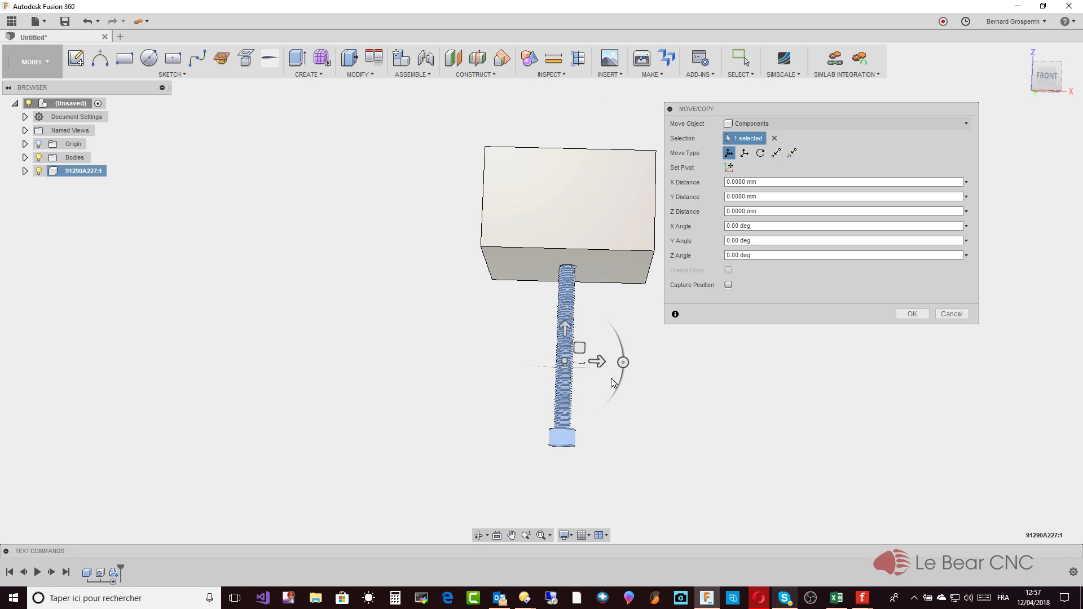
Rotate the inserted screw 180 degrees about Y and raise it about 122 mm so its head sits above the block
left_click_drag(623, 364, 486, 359)
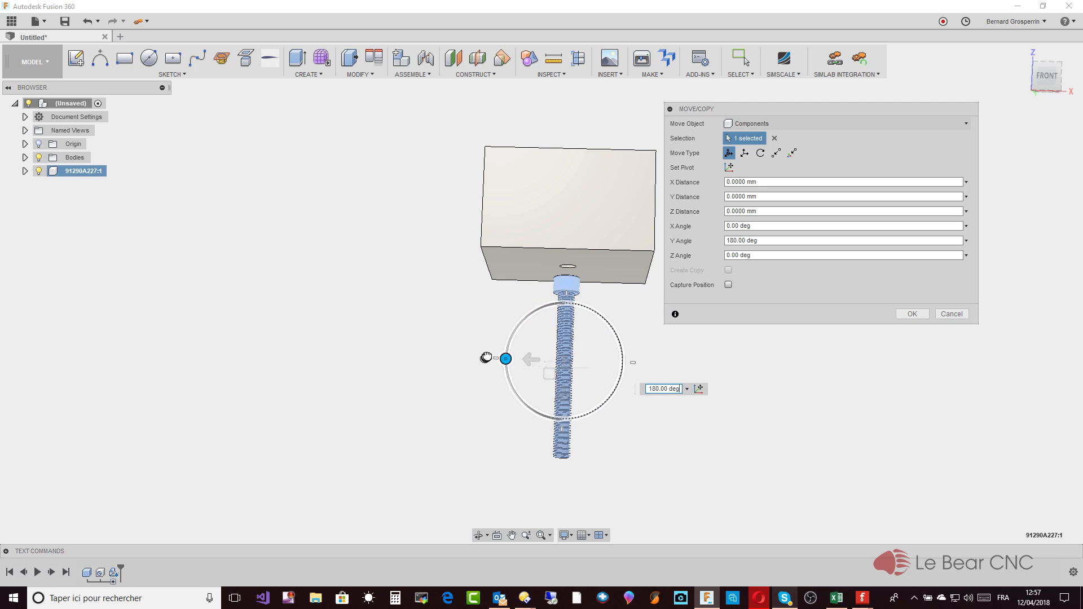
middle_click_drag(490, 355, 543, 330, "shift")
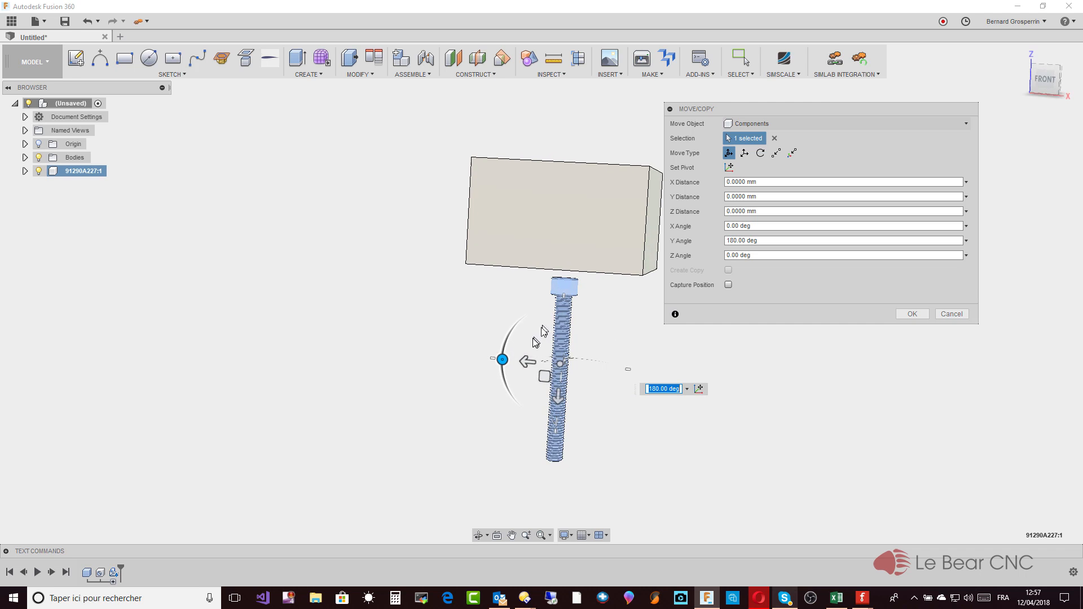
left_click_drag(560, 400, 581, 200)
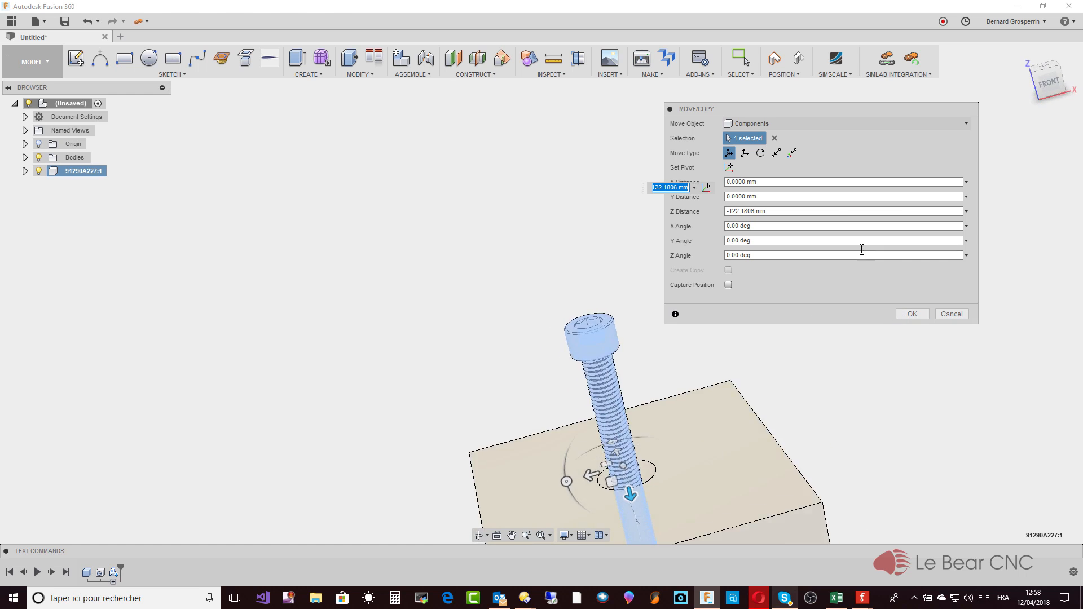
Align the screw with the hole by a point-to-point move from its threaded end to the hole's bottom edge
left_click(776, 153)
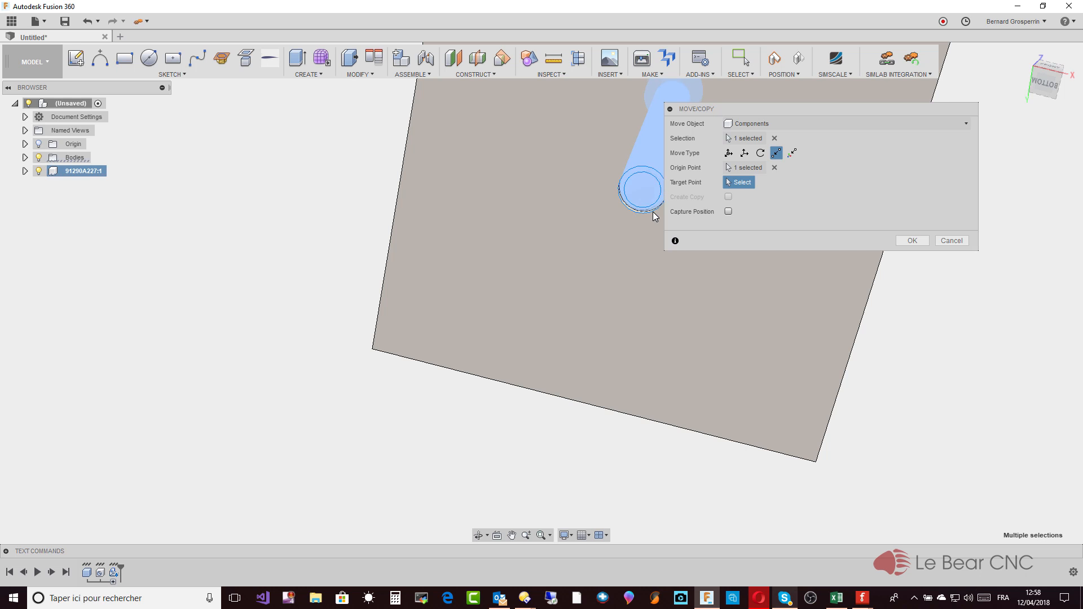
left_click(652, 212)
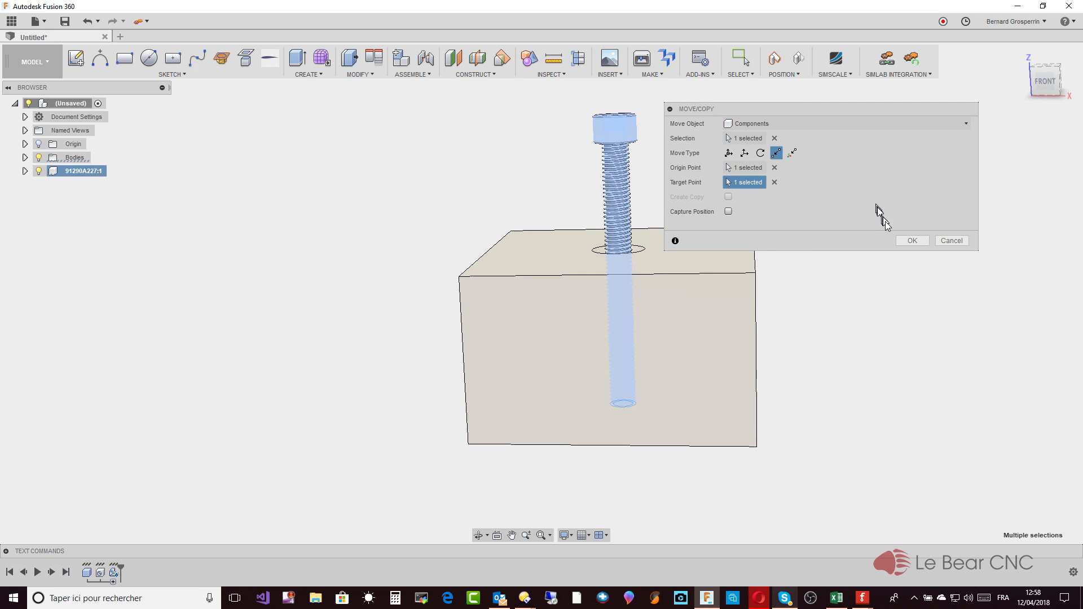
left_click(910, 240)
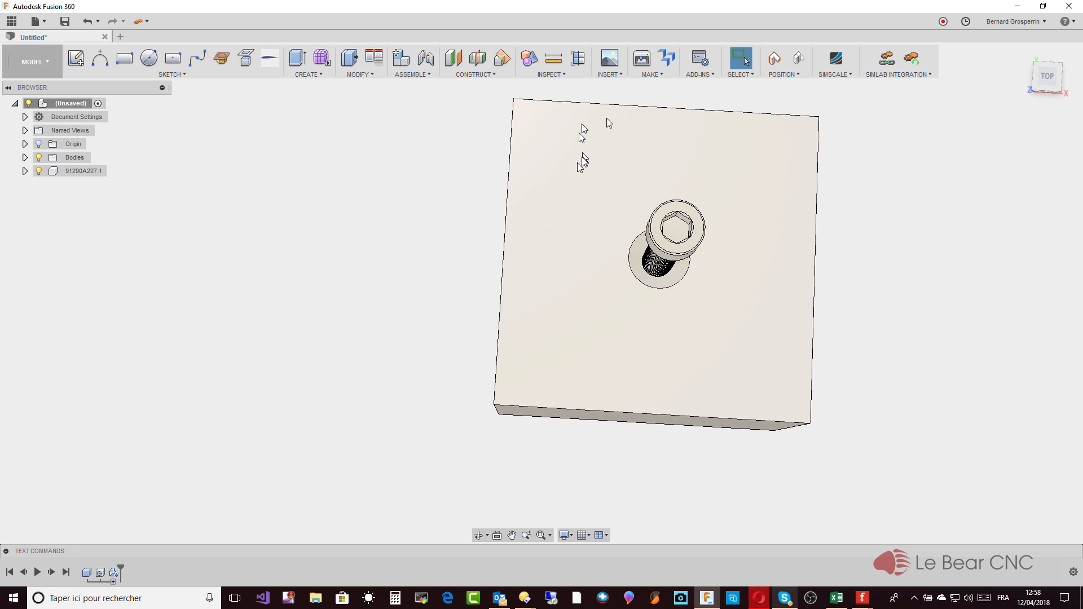
Measure the diameter of the screw head
left_click(557, 65)
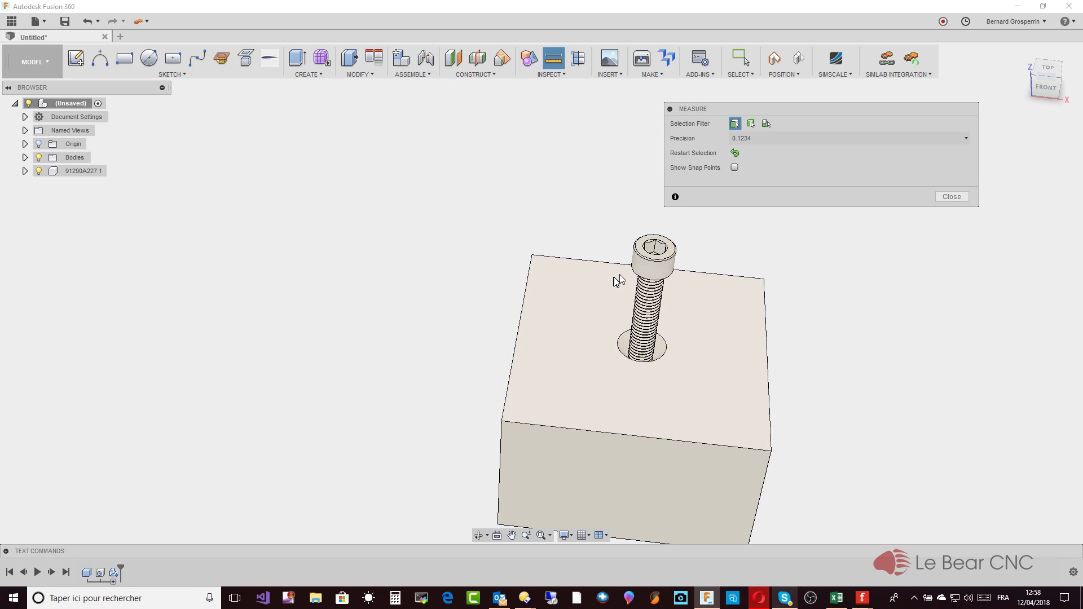
left_click(658, 282)
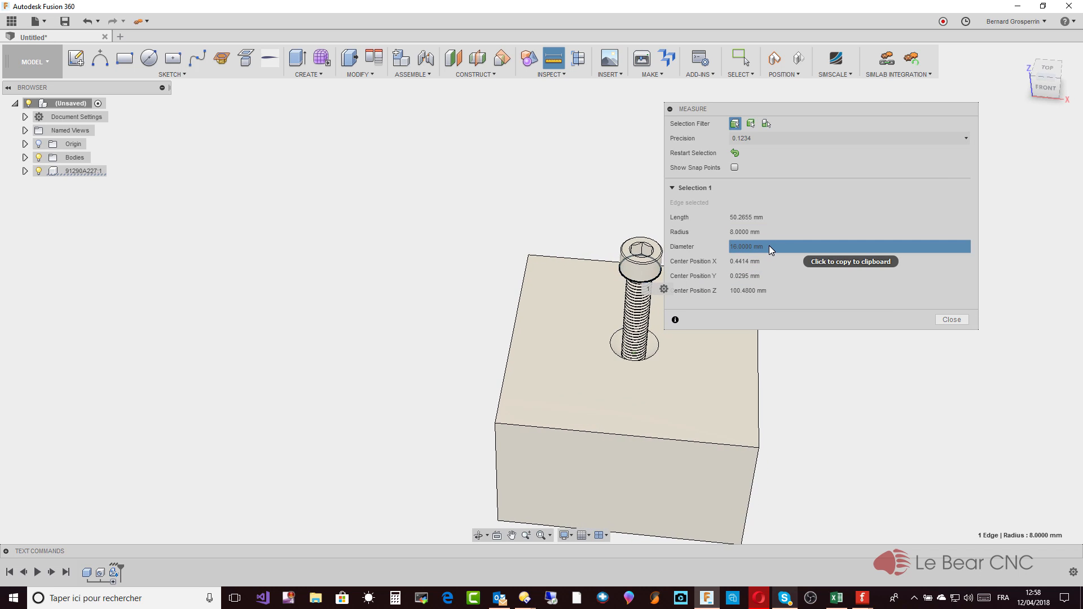
left_click(952, 319)
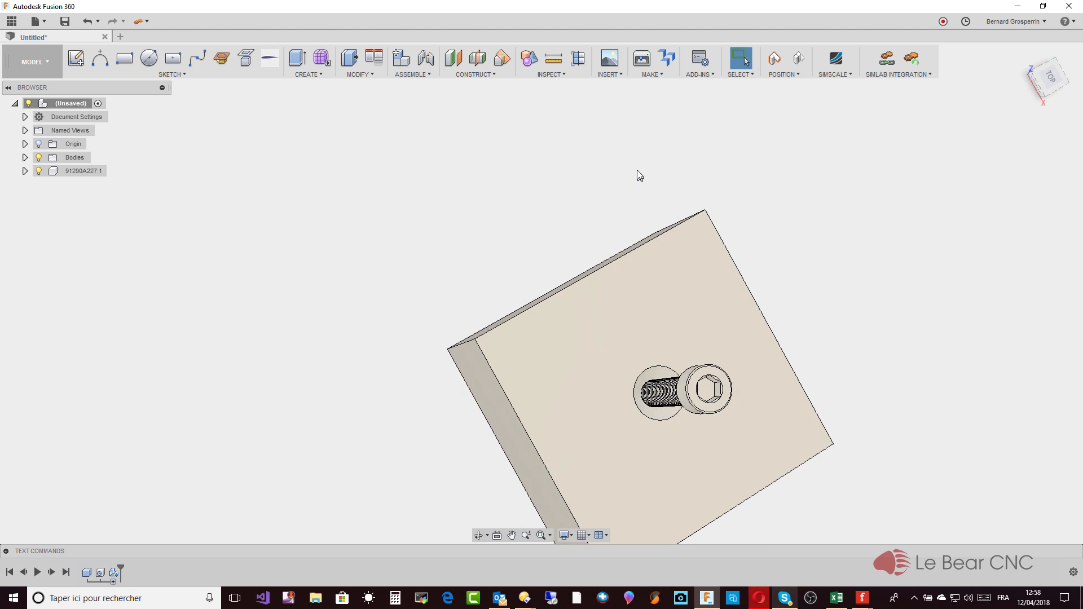
Measure the height of the screw head from its top face to its underside edge
left_click(552, 62)
scroll(654, 414, "up", 3)
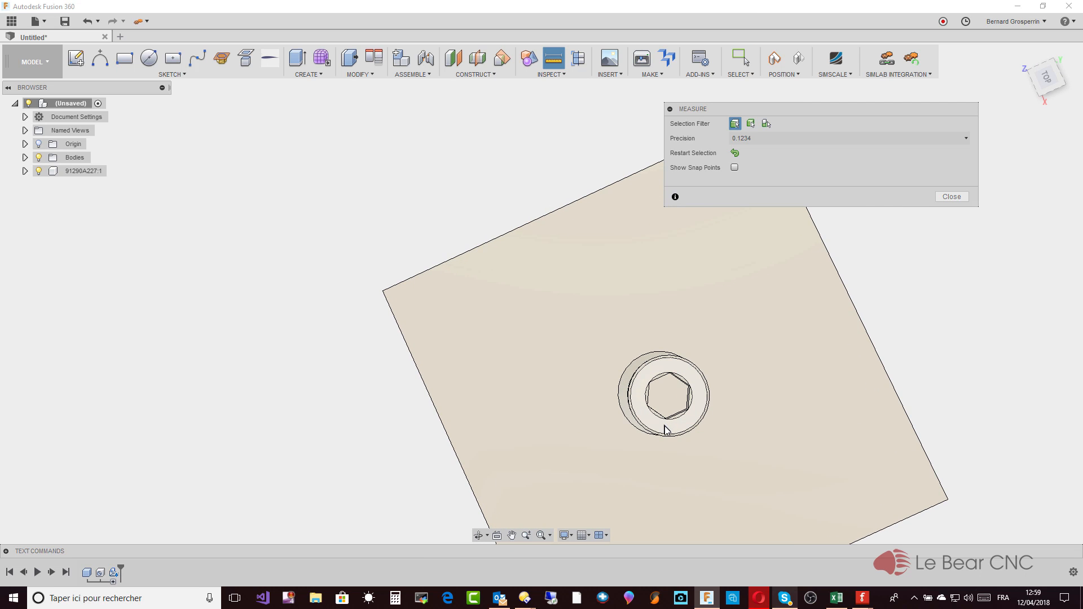
left_click(665, 432)
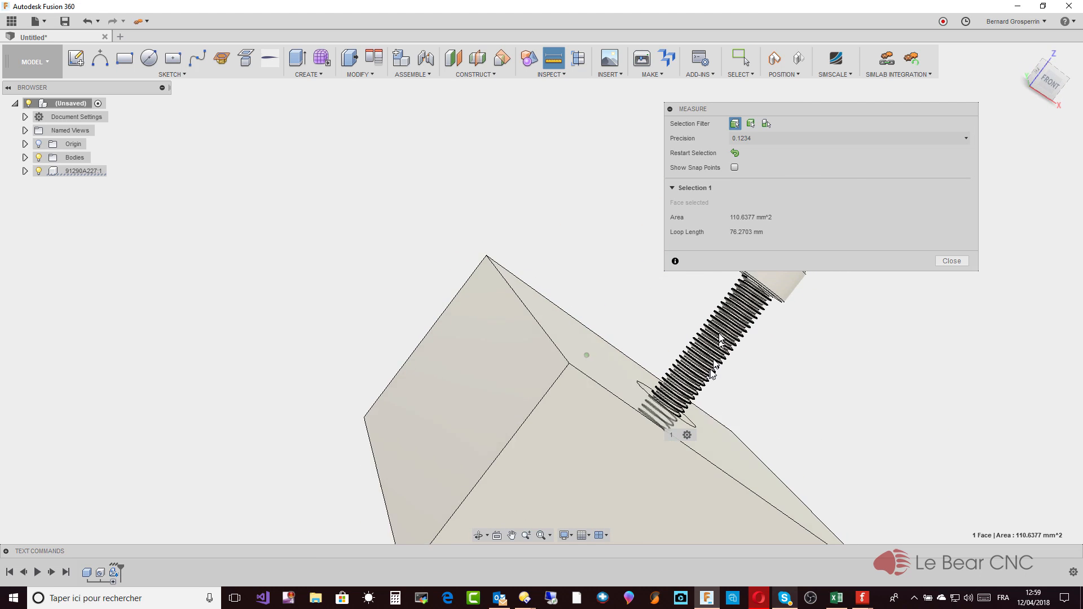
middle_click_drag(712, 329, 683, 353, "shift")
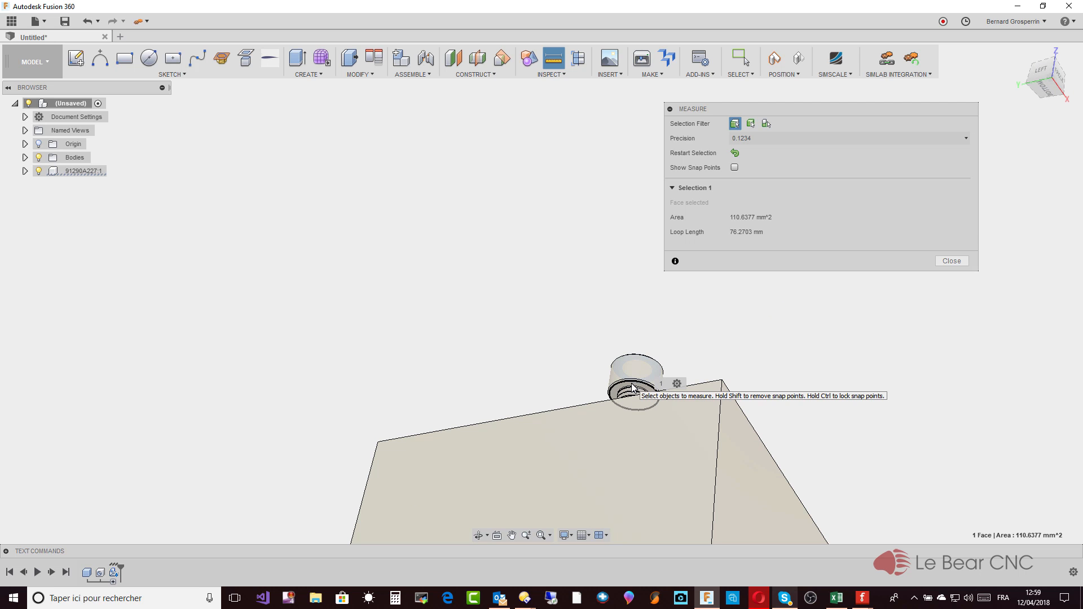
left_click(632, 389)
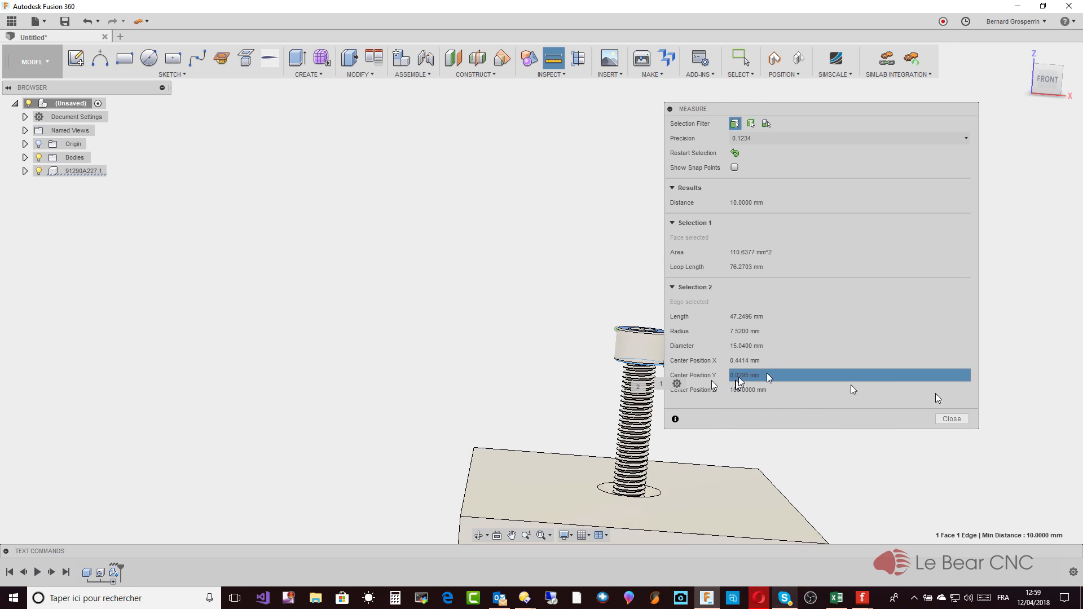
left_click(952, 419)
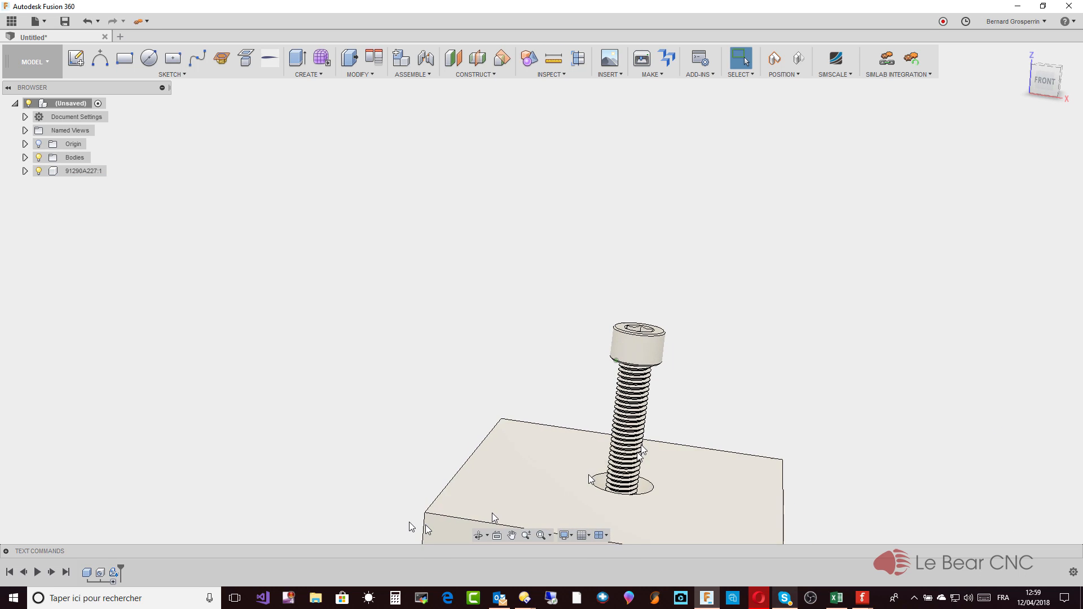
Change the existing countersink hole to a counterbore with a 16 mm counterbore diameter and 10 mm counterbore depth
left_click(99, 574)
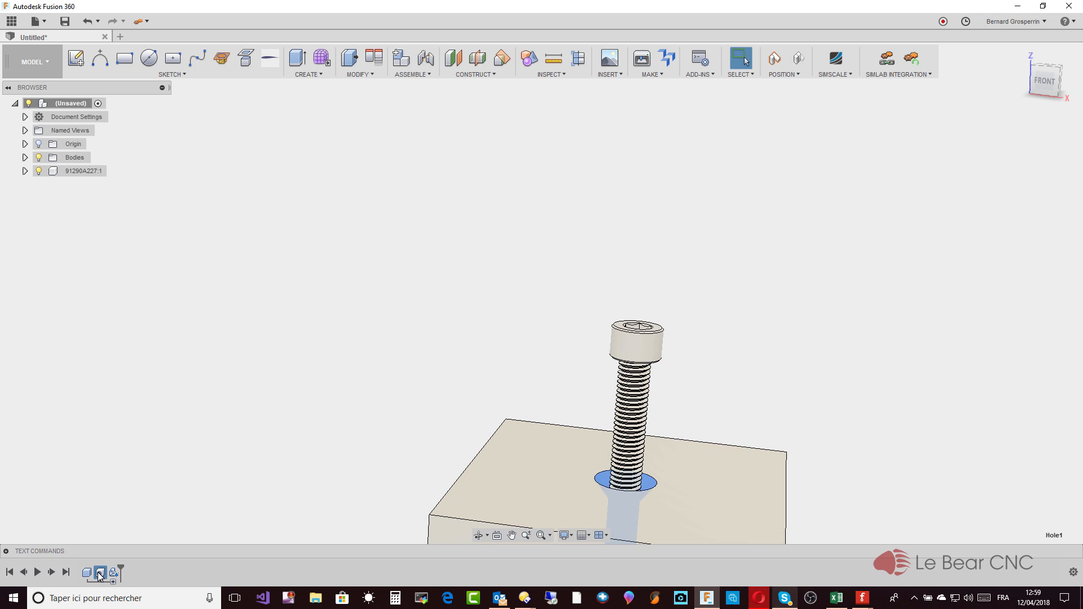
right_click(99, 574)
left_click(154, 472)
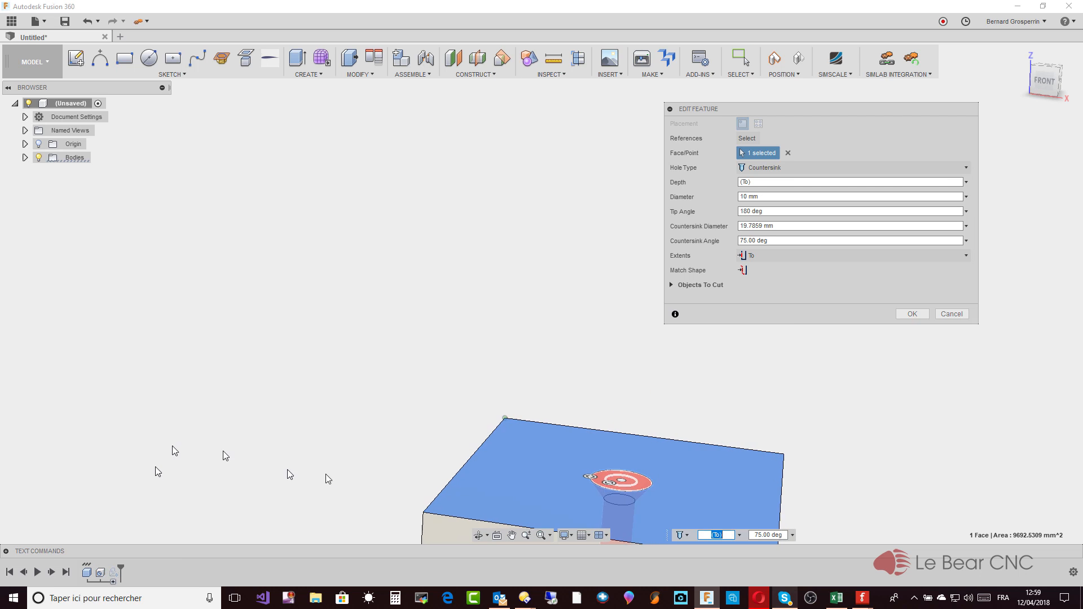
left_click(968, 169)
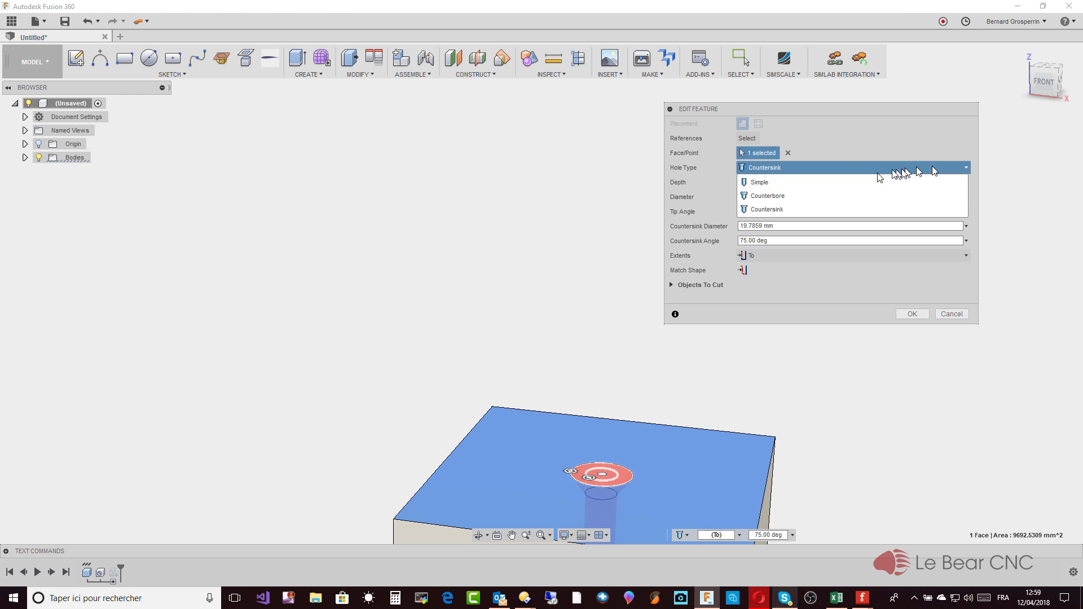
left_click(831, 195)
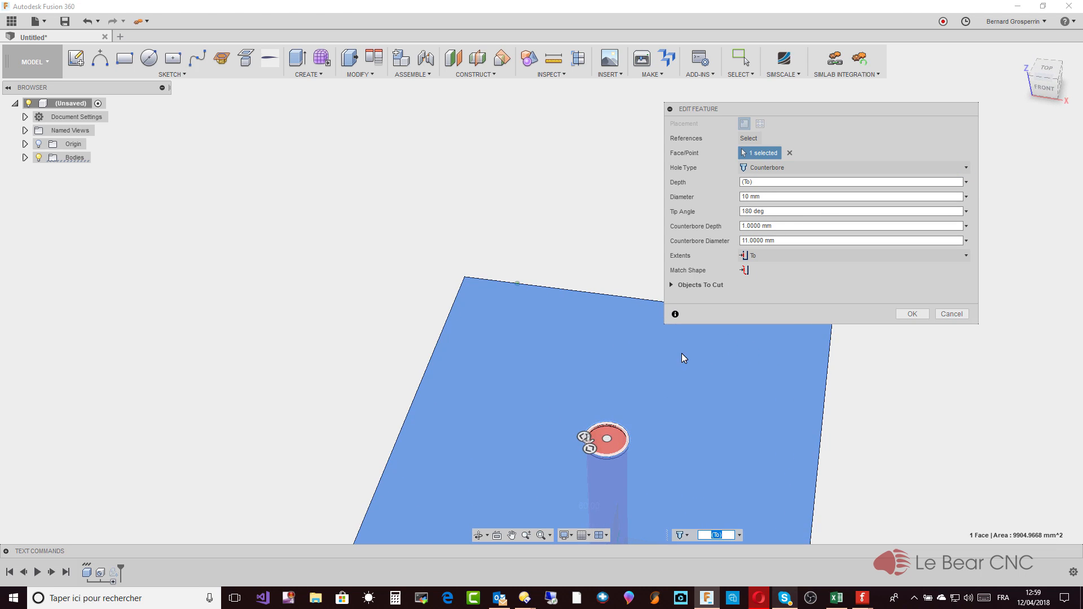
left_click(748, 241)
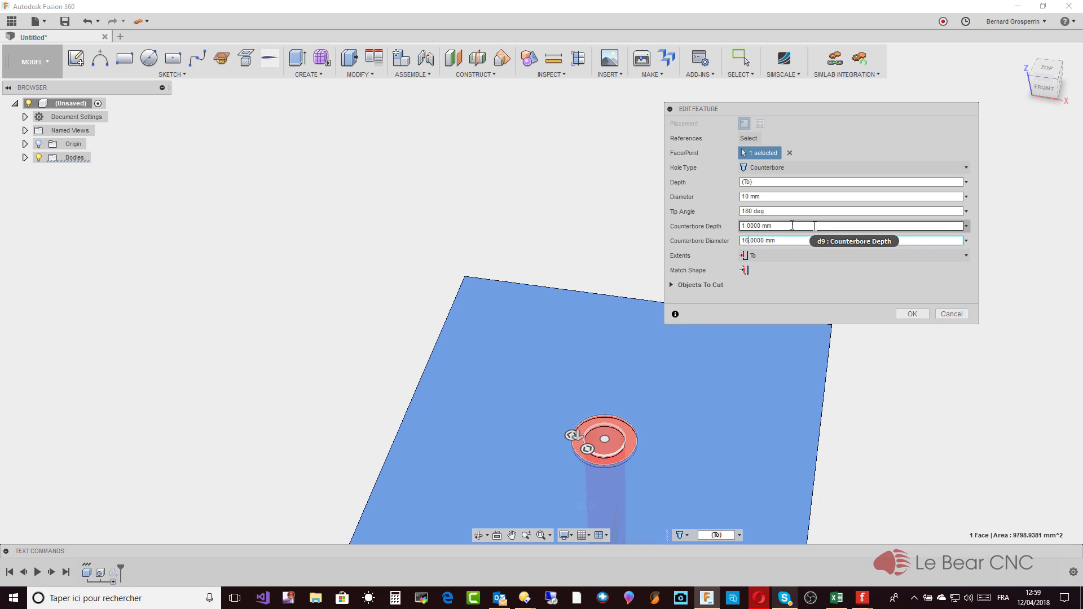
left_click(745, 225)
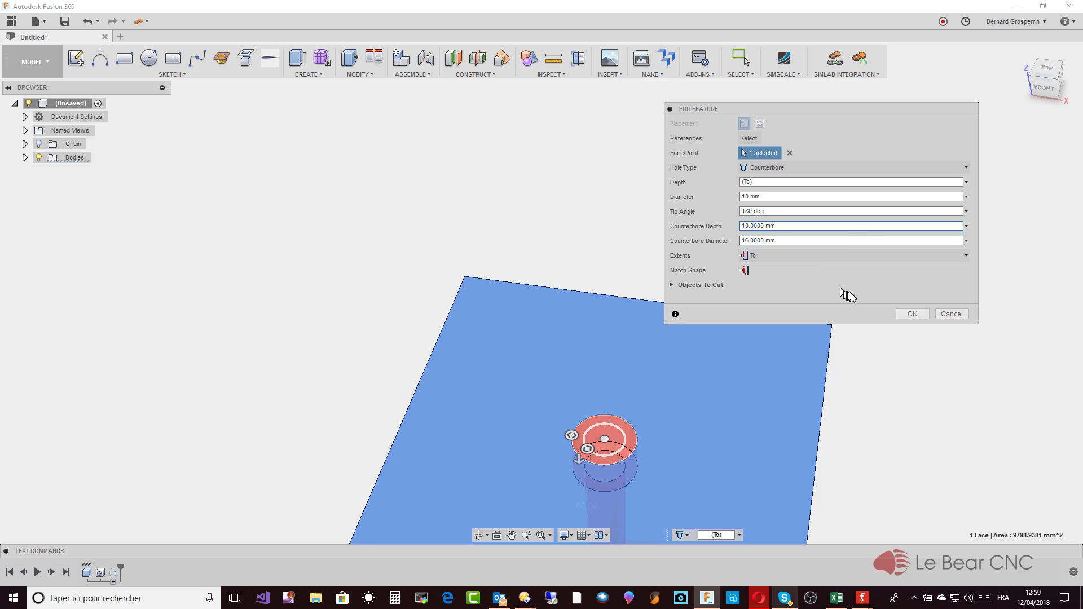
left_click(918, 316)
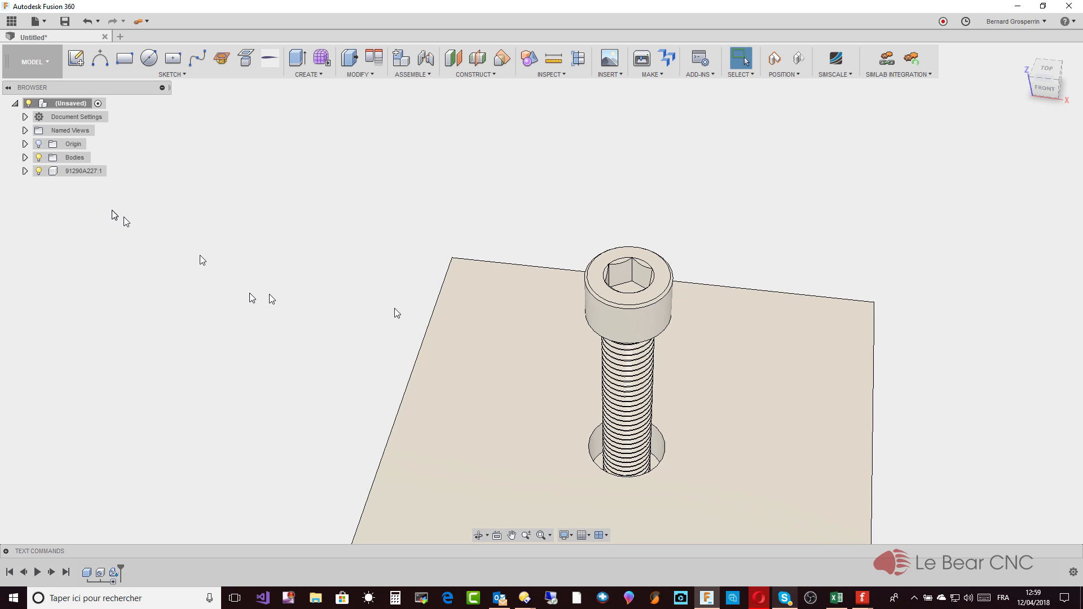
Seat the screw in the hole by a point-to-point move from the head's underside edge to the counterbore's floor edge
right_click(89, 173)
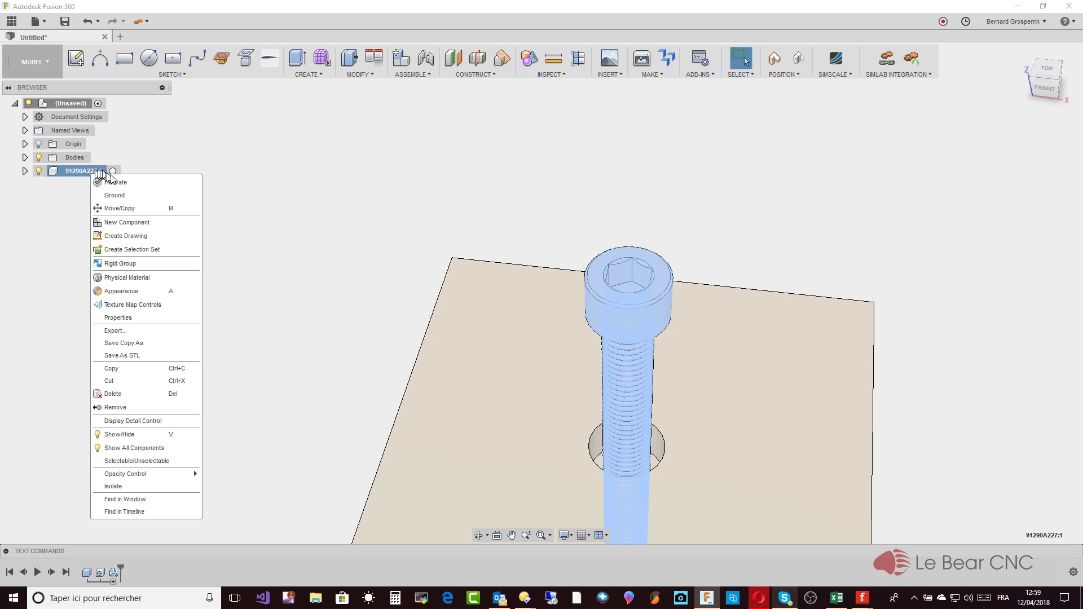
left_click(117, 209)
middle_click_drag(220, 237, 773, 197, "shift")
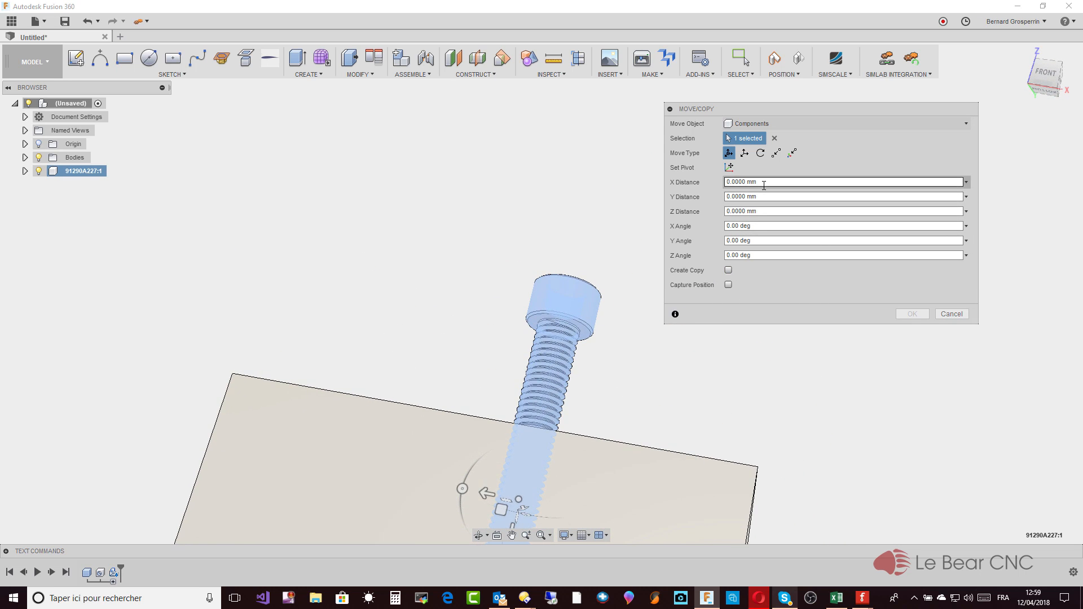
left_click(776, 152)
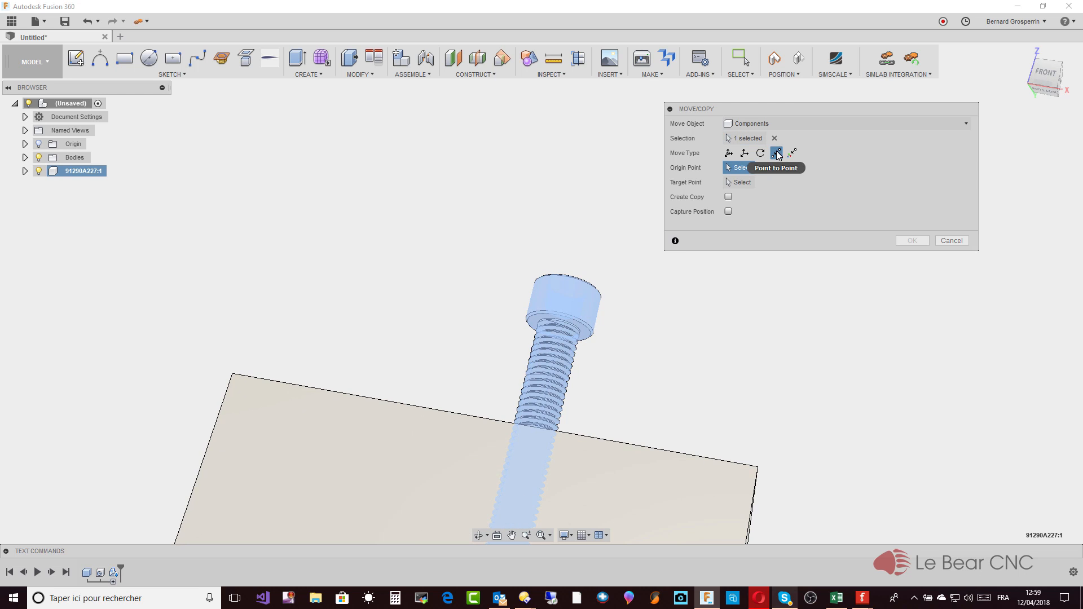
scroll(638, 363, "up", 2)
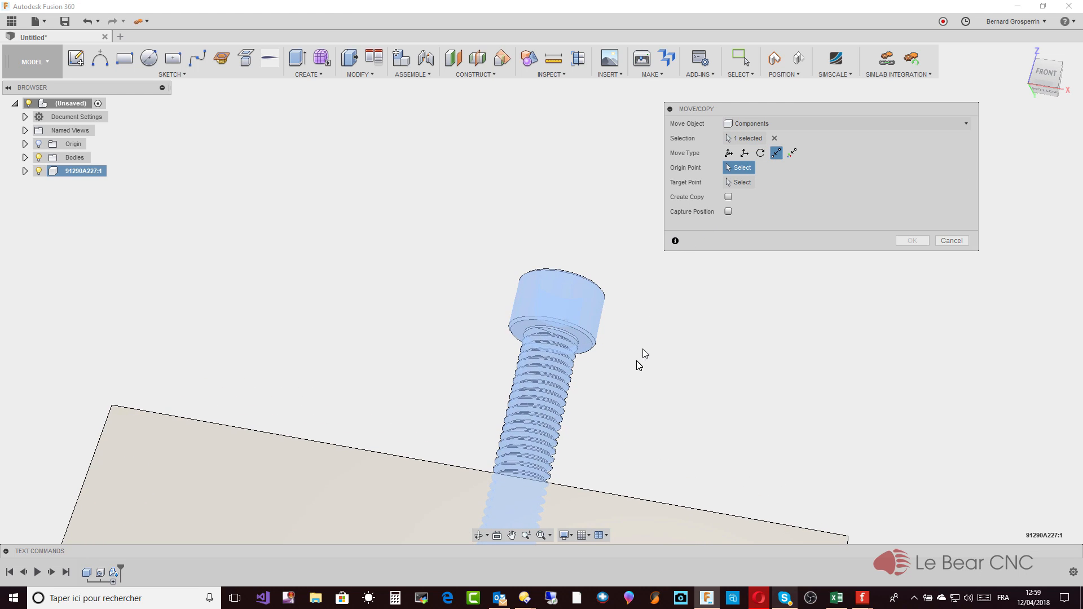
left_click(588, 343)
middle_click_drag(588, 344, 624, 194, "shift")
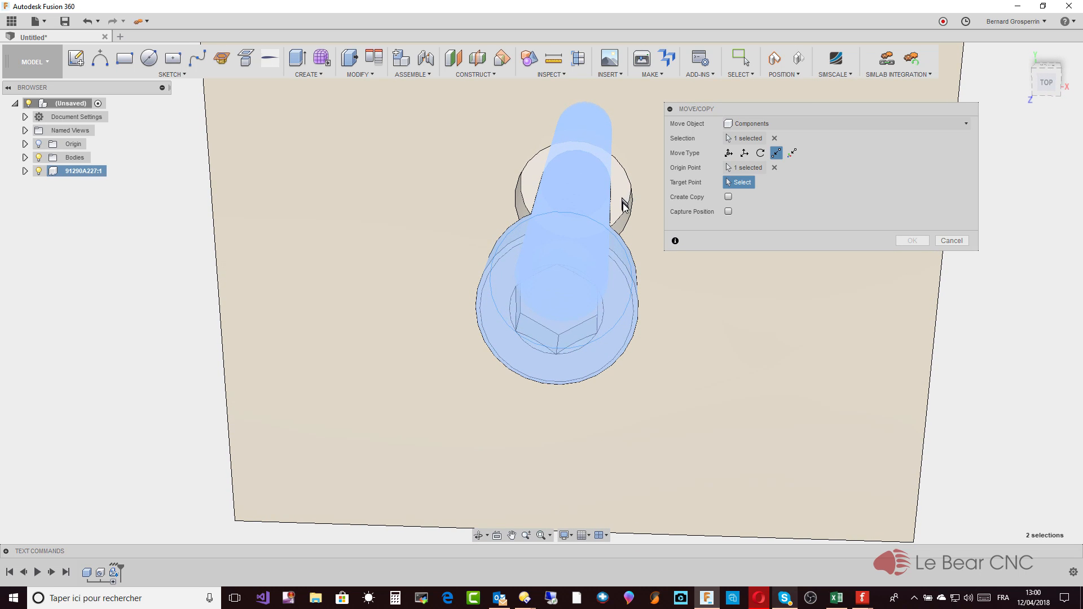
left_click(625, 207)
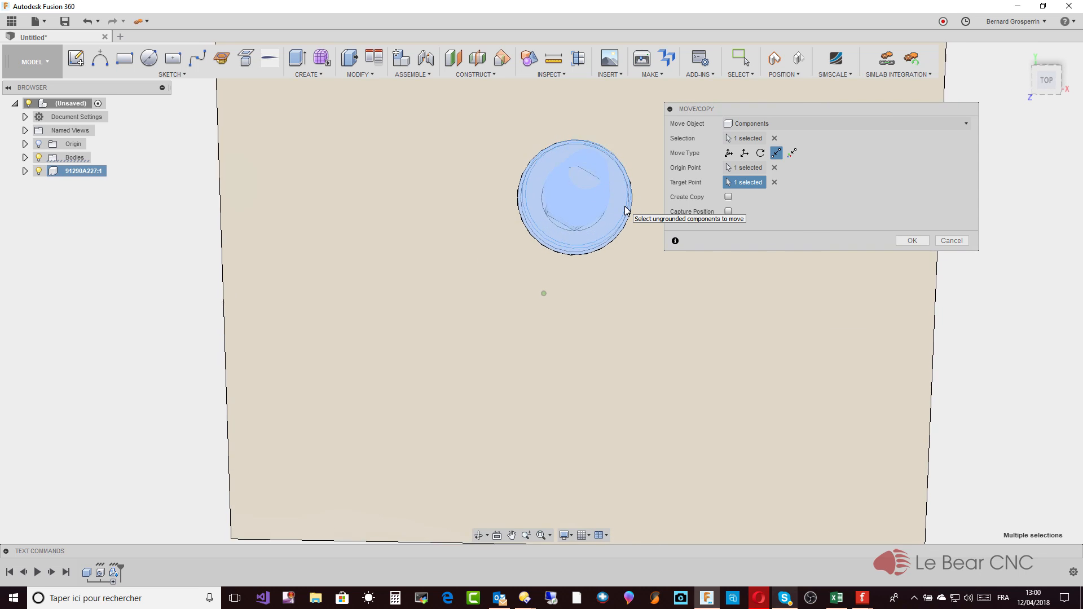
left_click(909, 241)
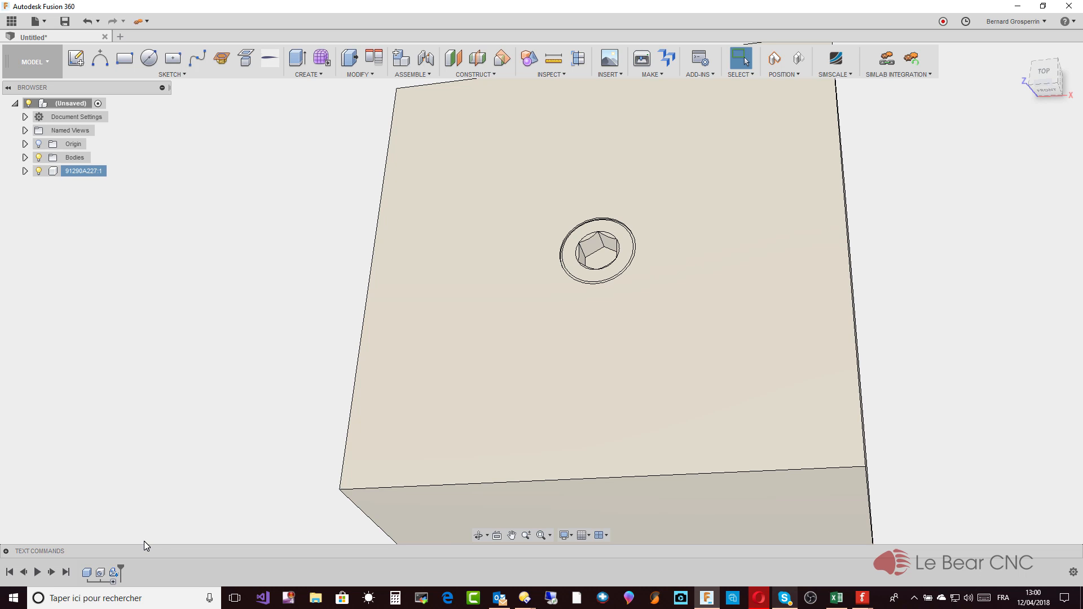
Start a new box and capture the moved screw's current position
scroll(148, 538, "down", 3)
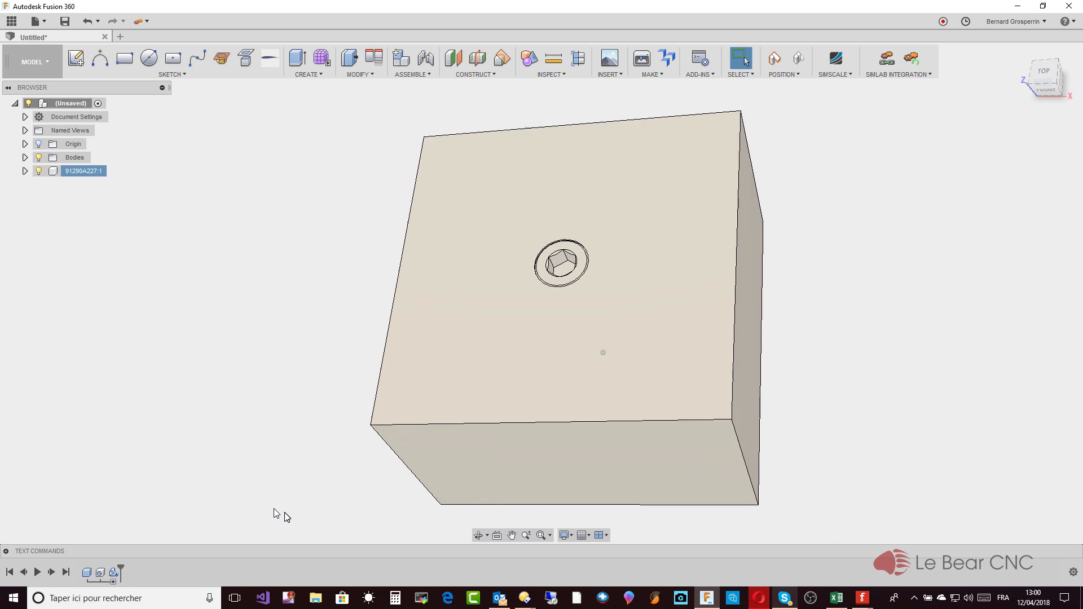
middle_click_drag(302, 505, 680, 362, "shift")
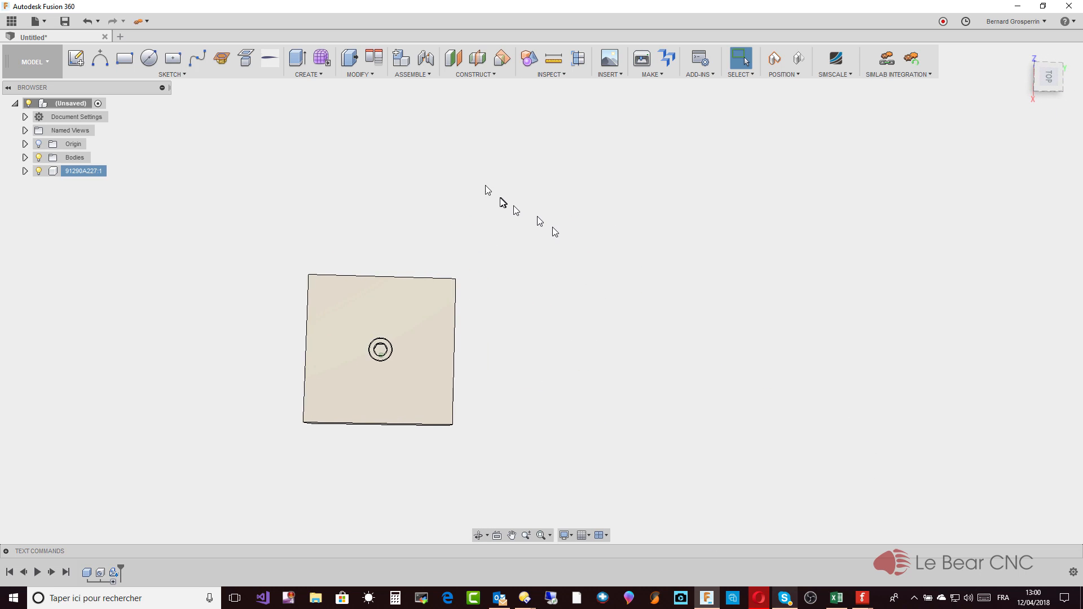
left_click(363, 74)
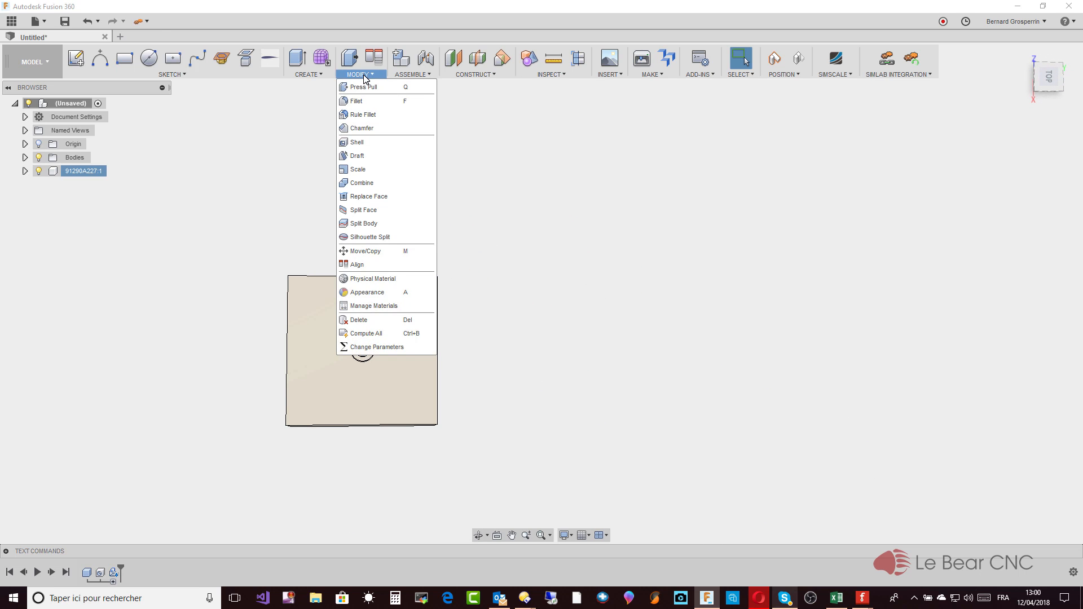
left_click(313, 75)
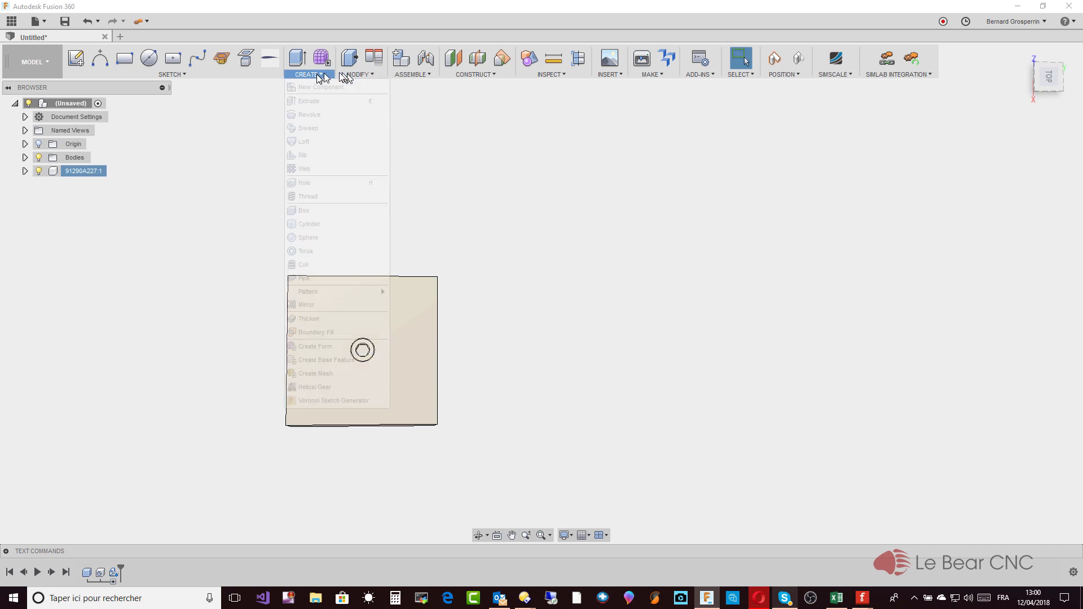
left_click(305, 211)
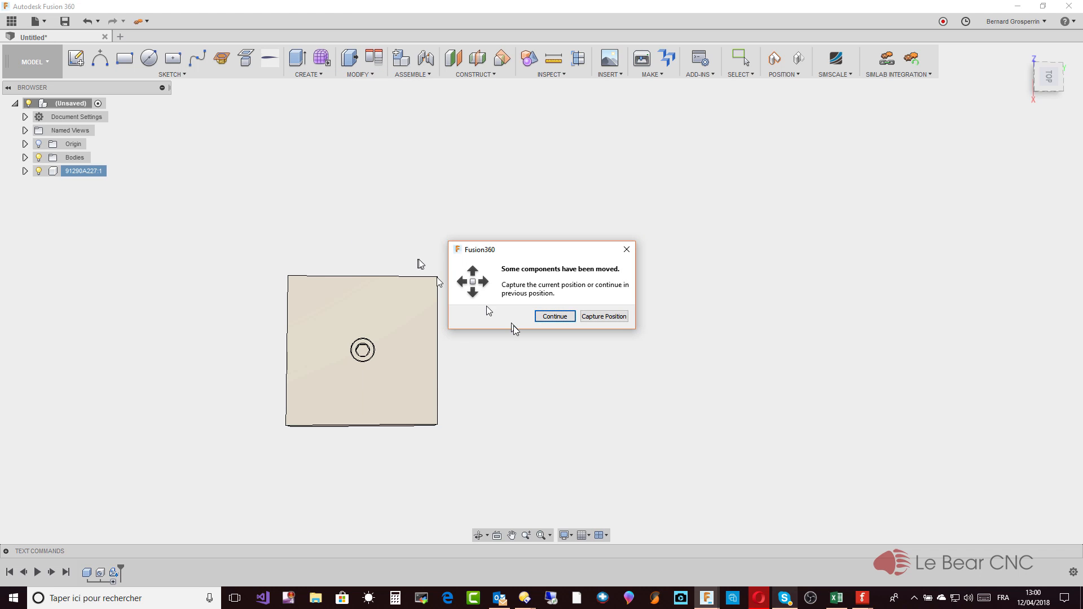
left_click(607, 316)
Create a second block beside the drilled one as a new body, about 101 by 101 mm and 84 mm high
left_click(612, 347)
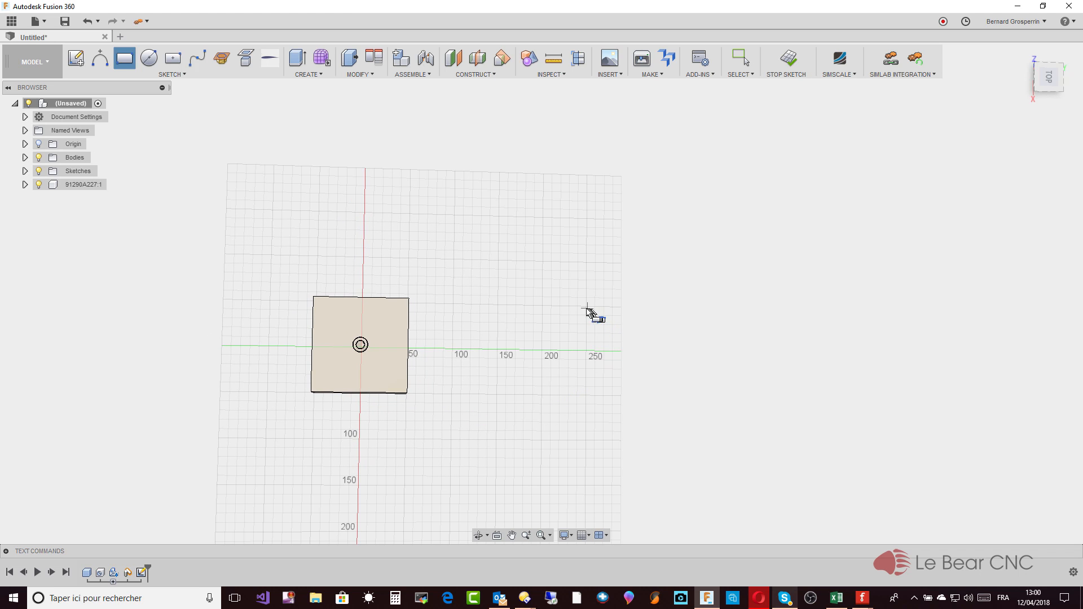
left_click(540, 307)
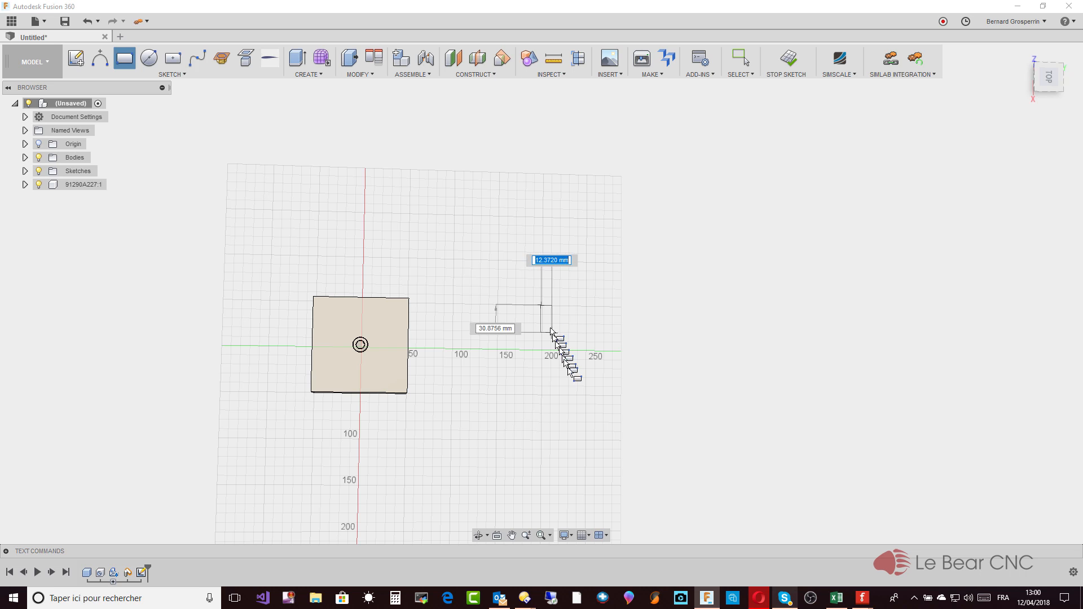
key("Tab")
left_click(631, 399)
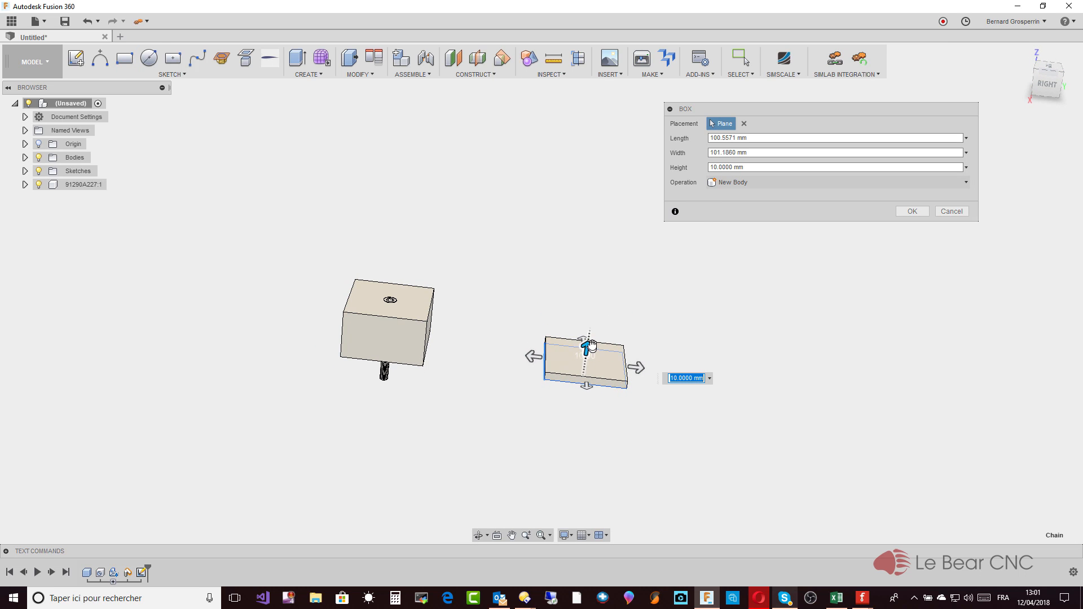
left_click_drag(588, 346, 593, 295)
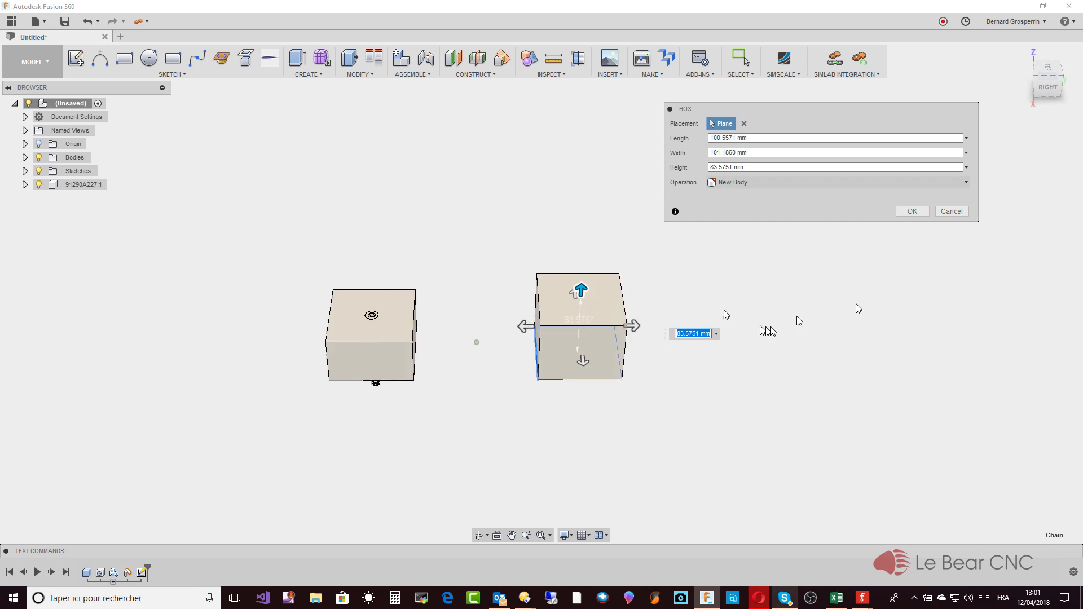
middle_click_drag(856, 304, 446, 127, "shift")
left_click(912, 212)
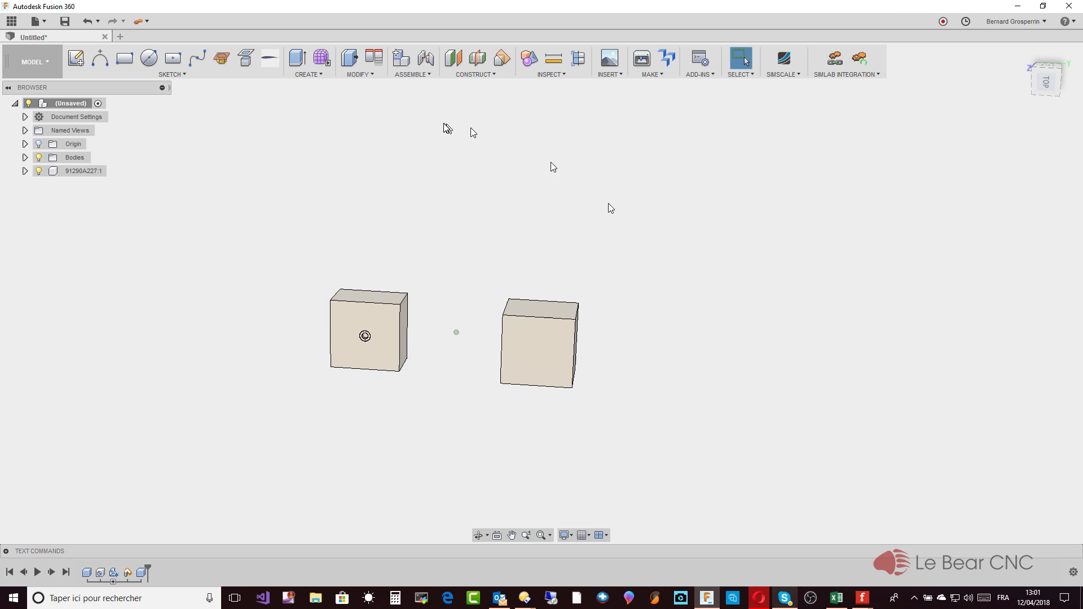
left_click(308, 73)
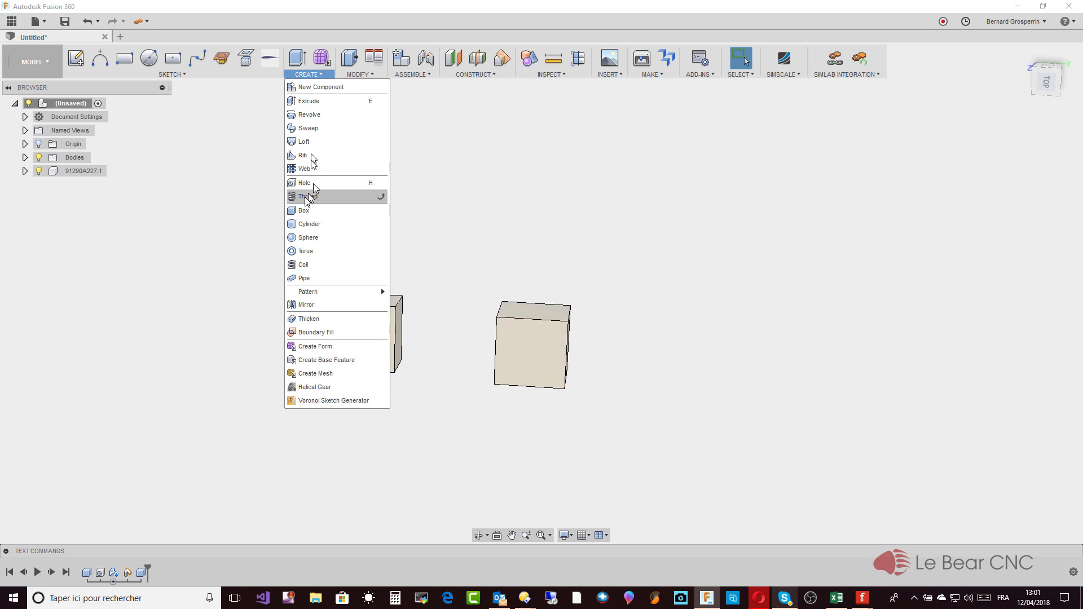
left_click(303, 211)
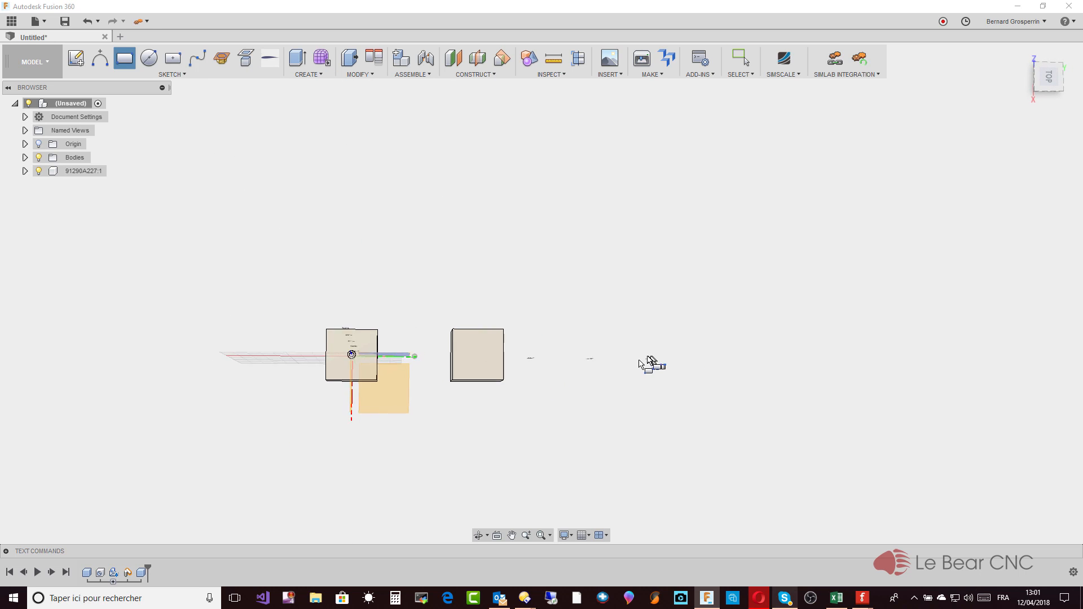
left_click(564, 337)
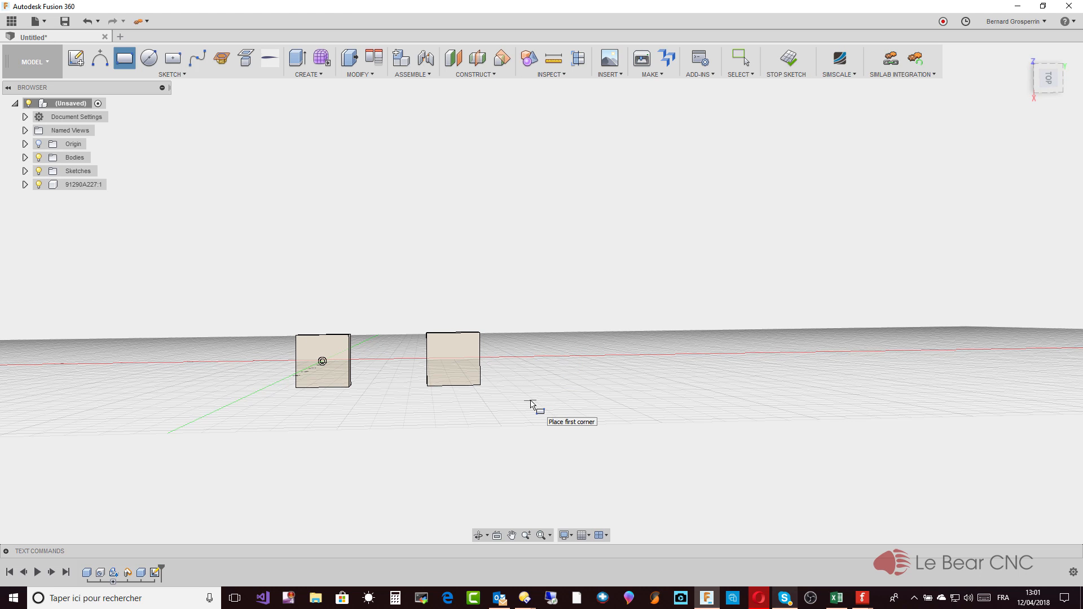
left_click(88, 22)
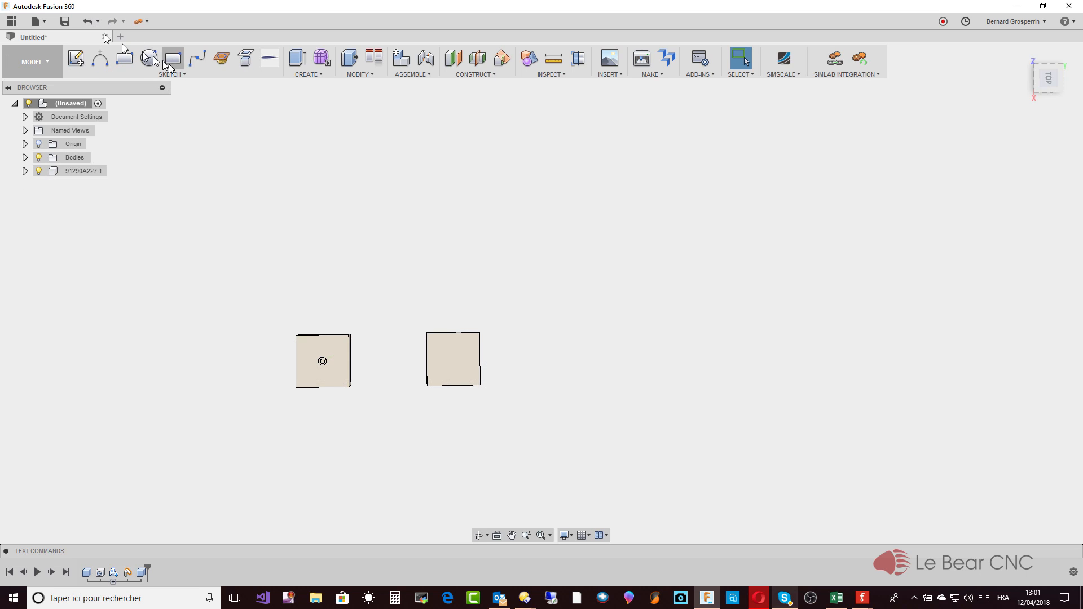
Create a third block in line beyond the second as a new body, about 113 by 183 mm and 111 mm high
left_click(310, 73)
left_click(304, 210)
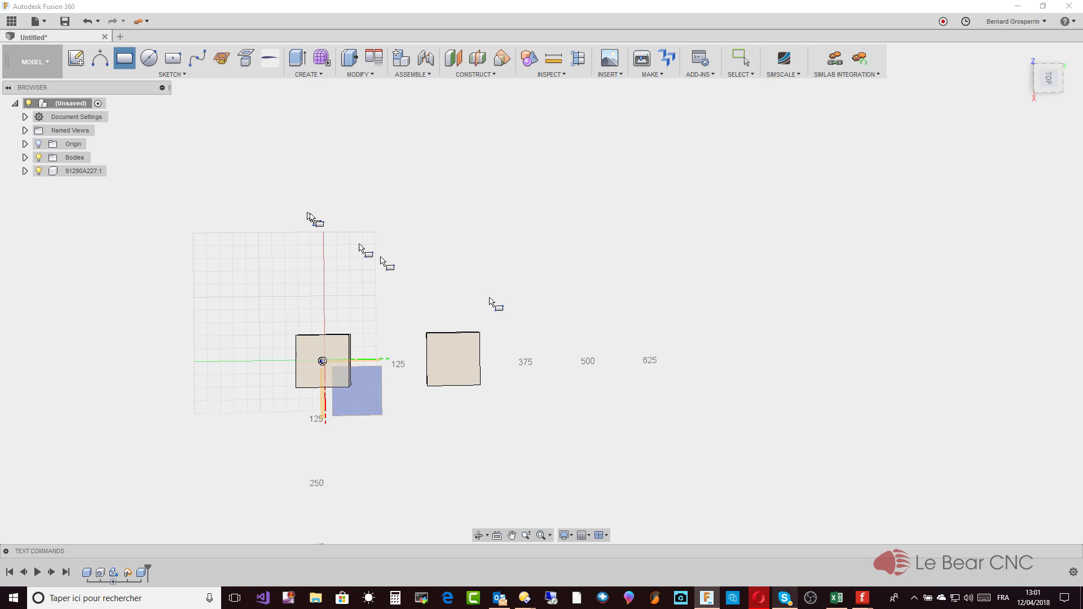
left_click(376, 398)
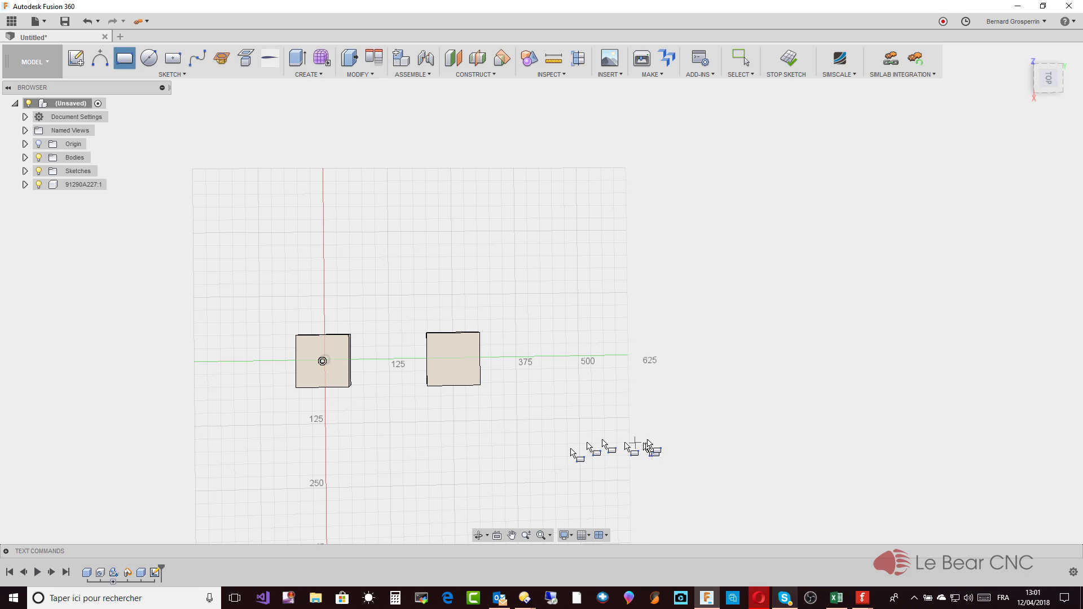
left_click(576, 334)
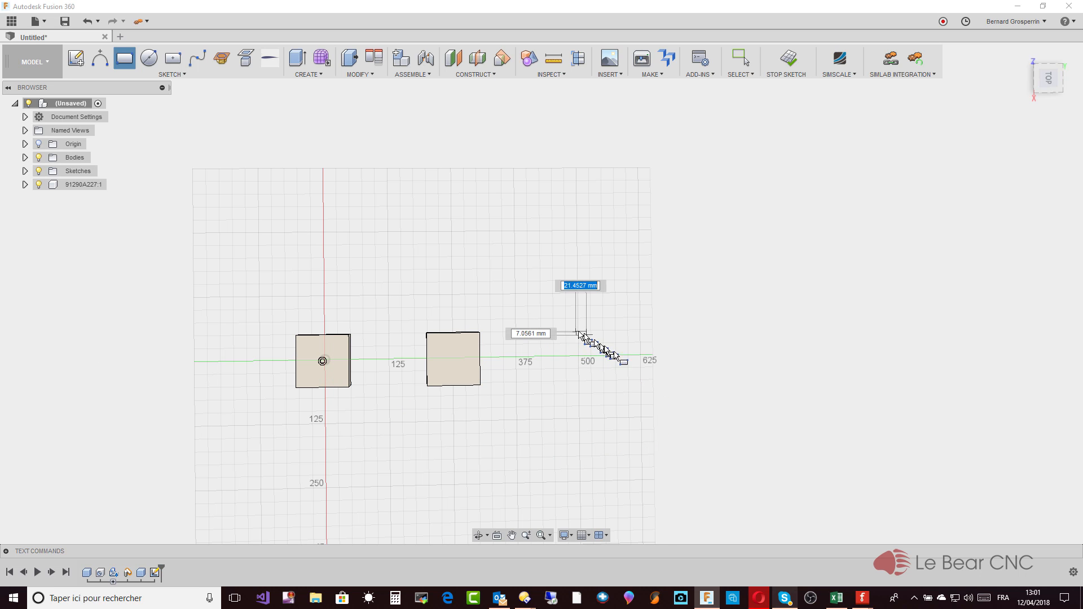
left_click(667, 390)
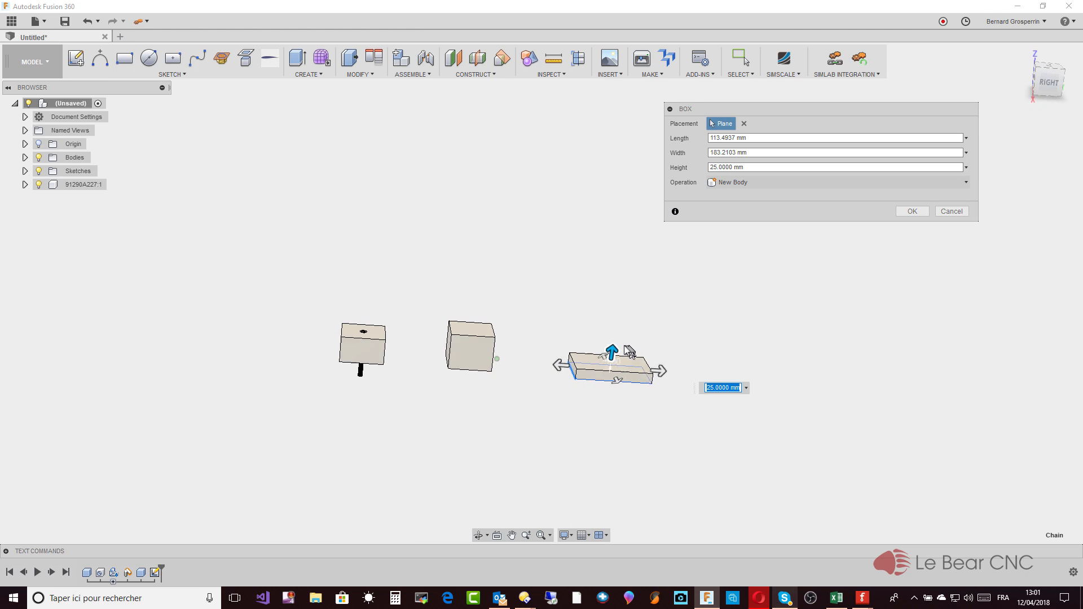
left_click_drag(609, 345, 613, 310)
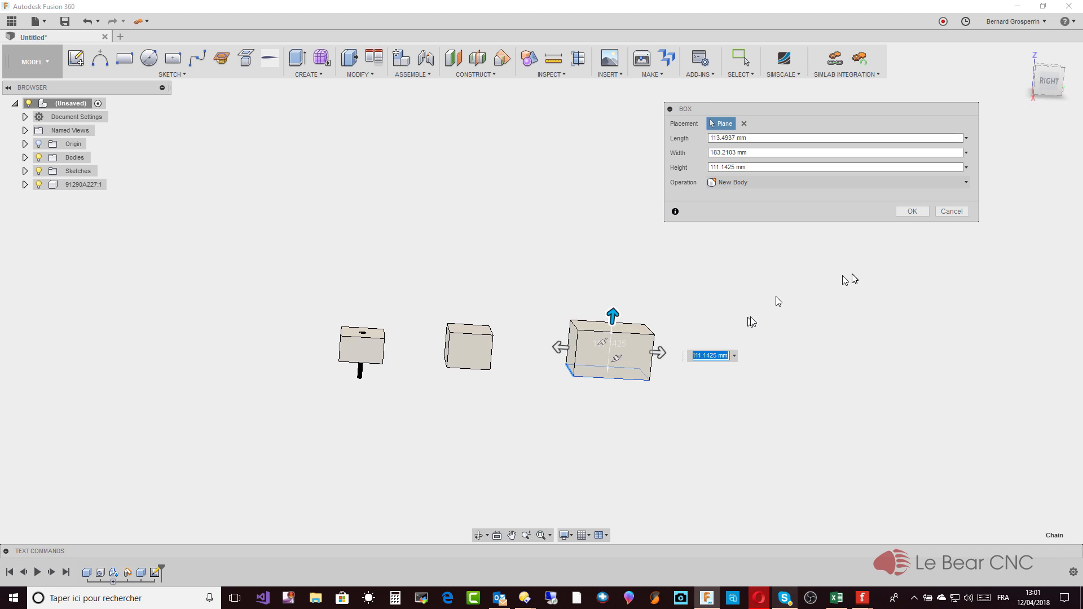
left_click(911, 212)
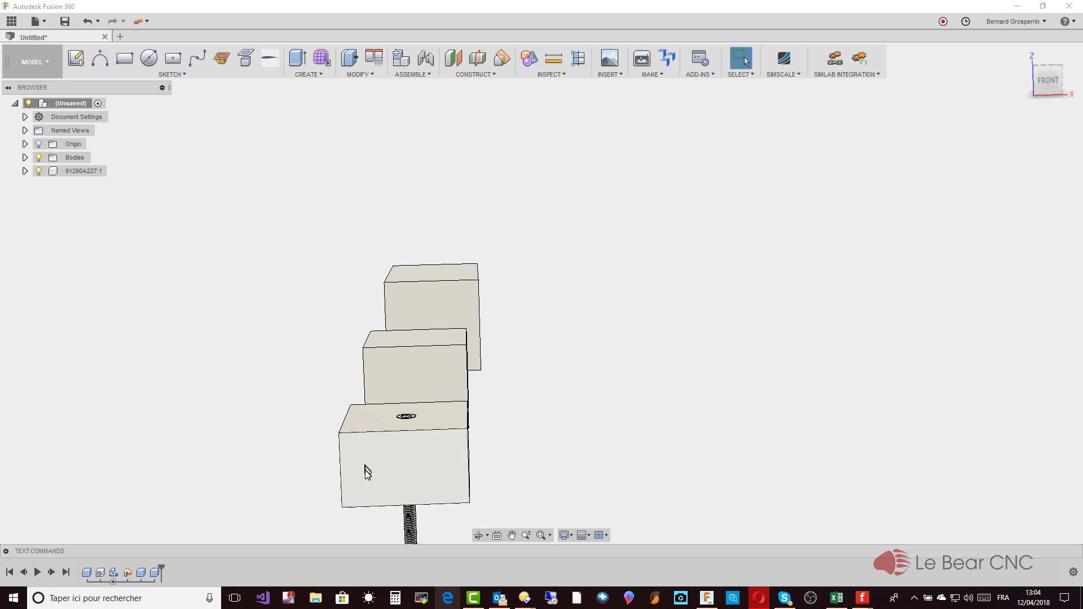
scroll(402, 393, "down", 1)
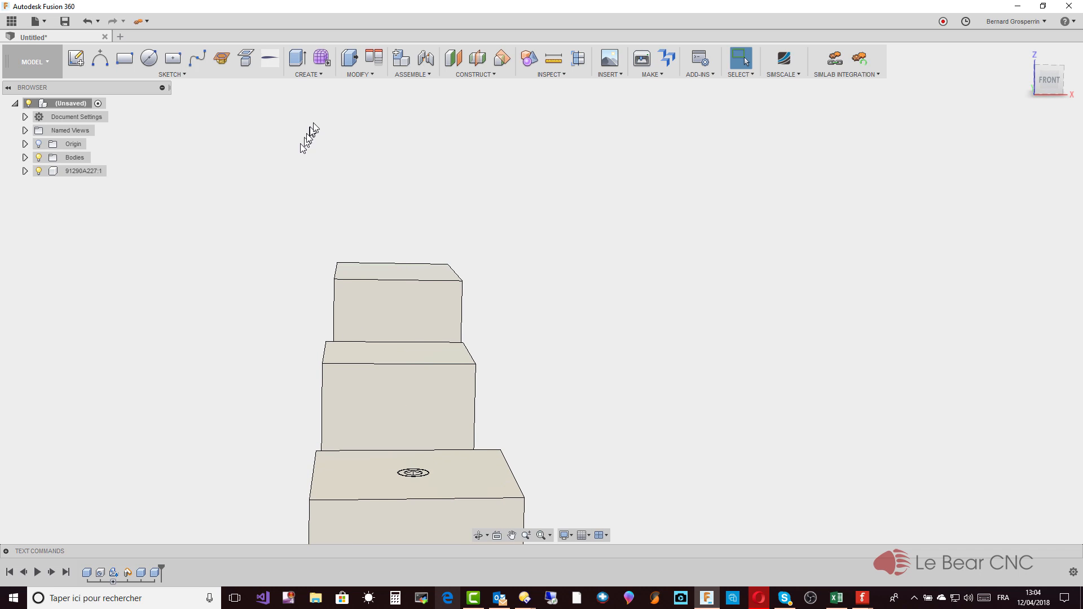
Place a simple hole on the first block's front face and set its diameter to 15 mm
left_click(319, 75)
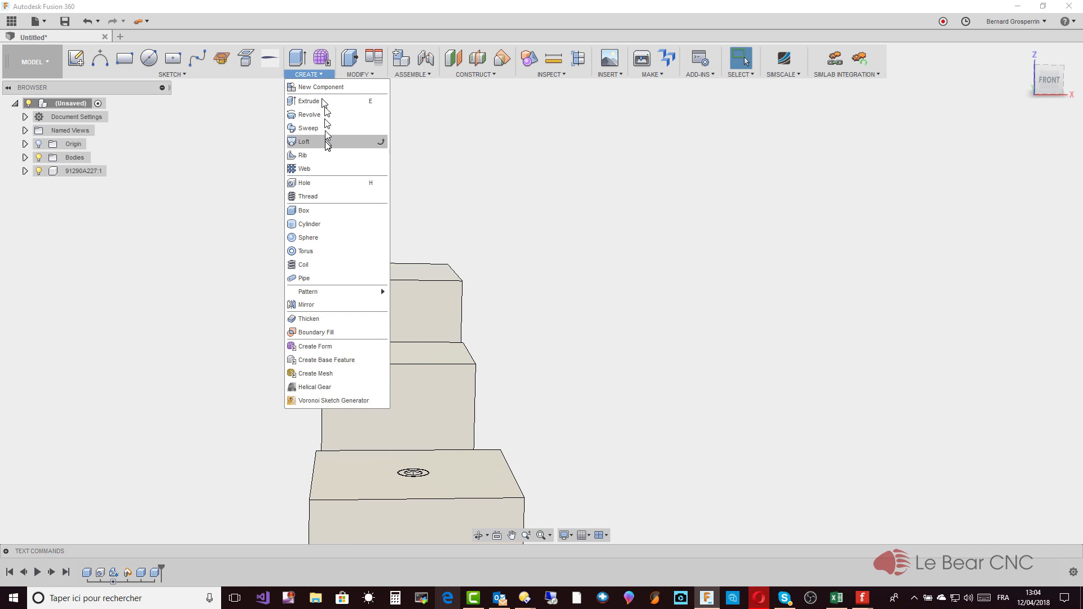
left_click(316, 188)
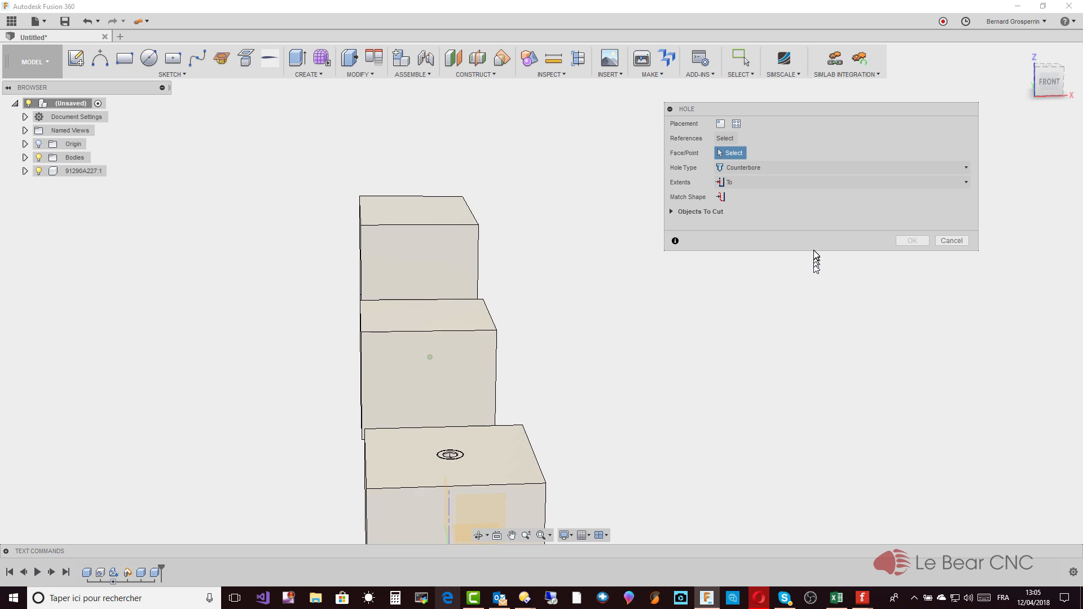
left_click(432, 452)
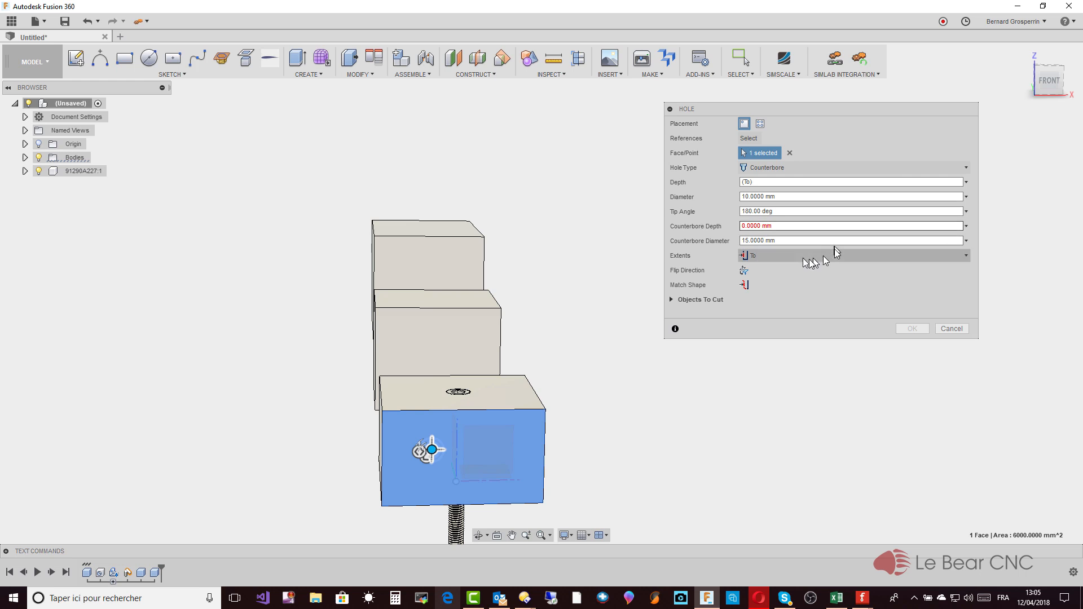
left_click(968, 169)
left_click(784, 180)
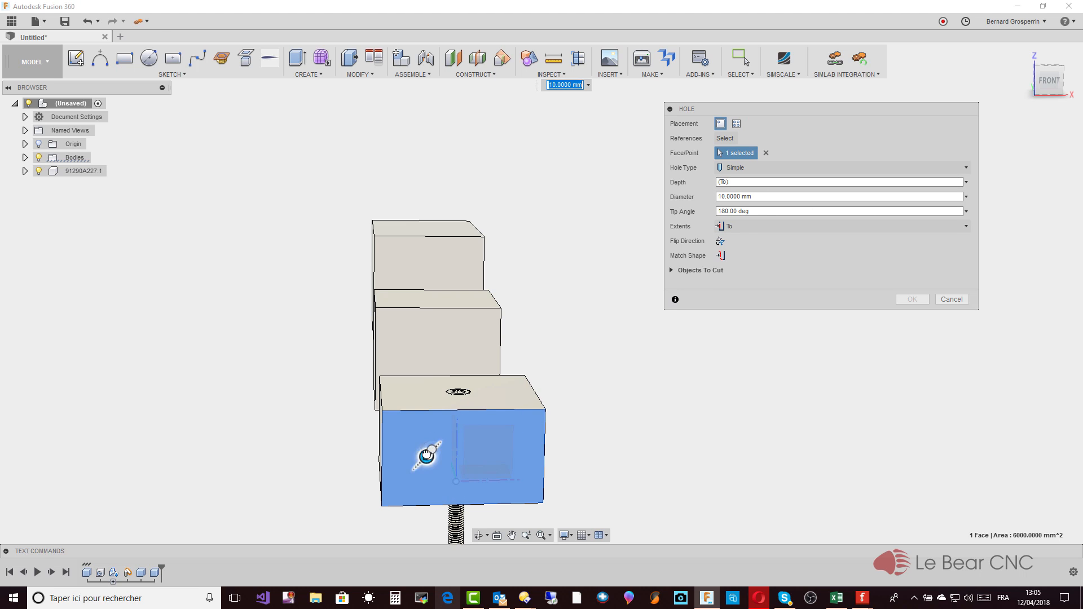
left_click_drag(423, 450, 415, 449)
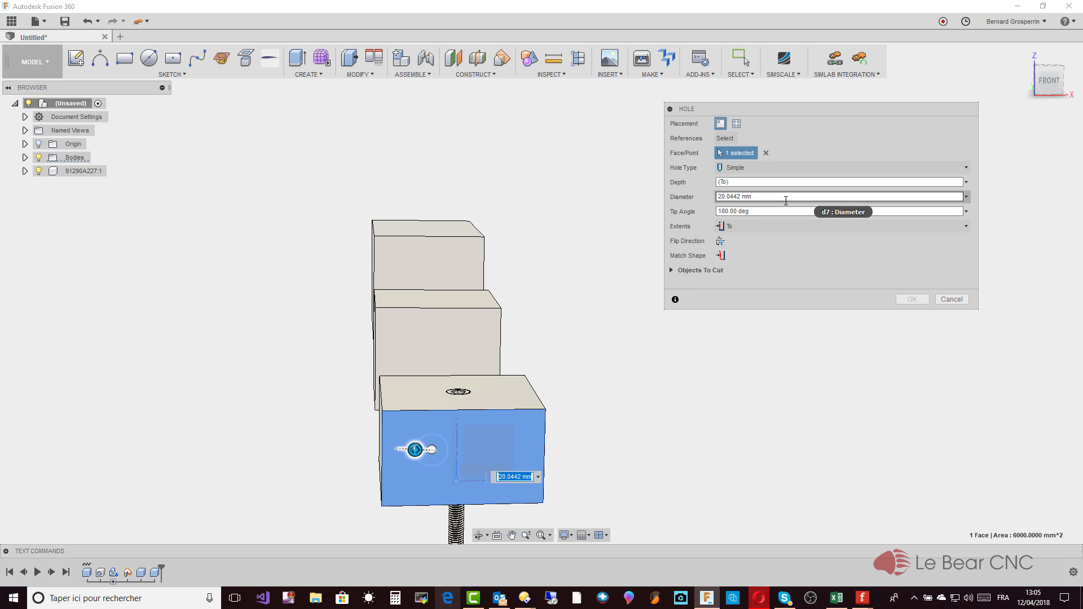
left_click_drag(774, 197, 713, 197)
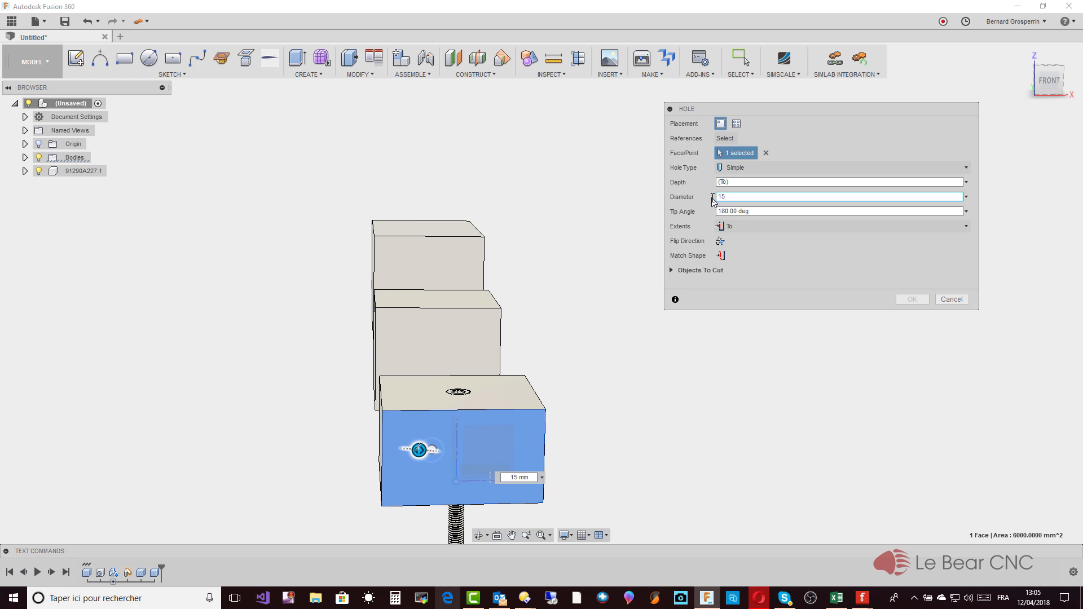
key("Tab")
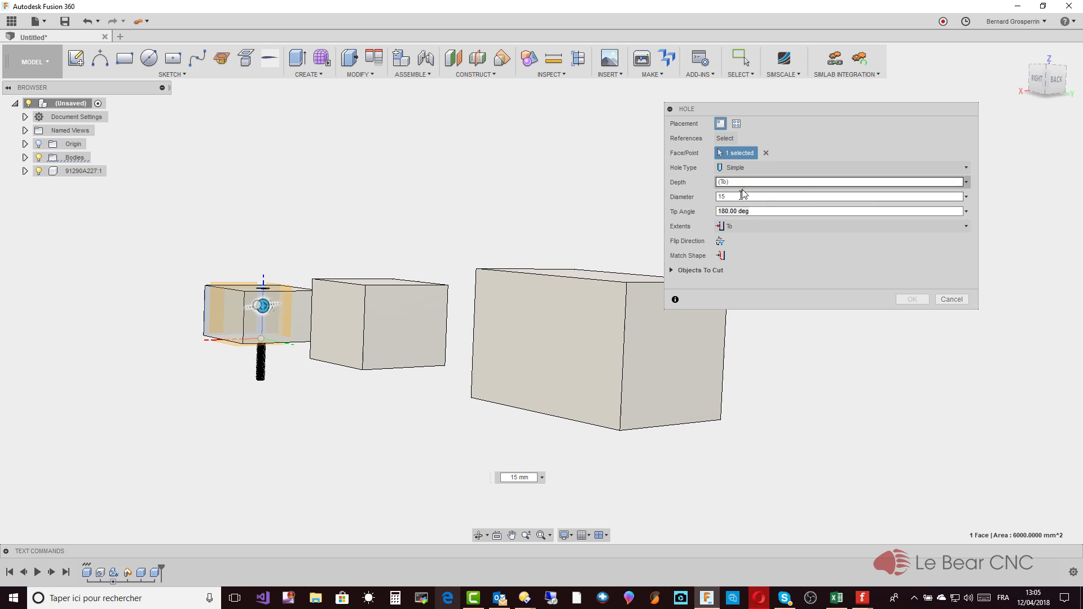
Try extending the hole through all three blocks as a distance of about 735 mm
left_click(730, 228)
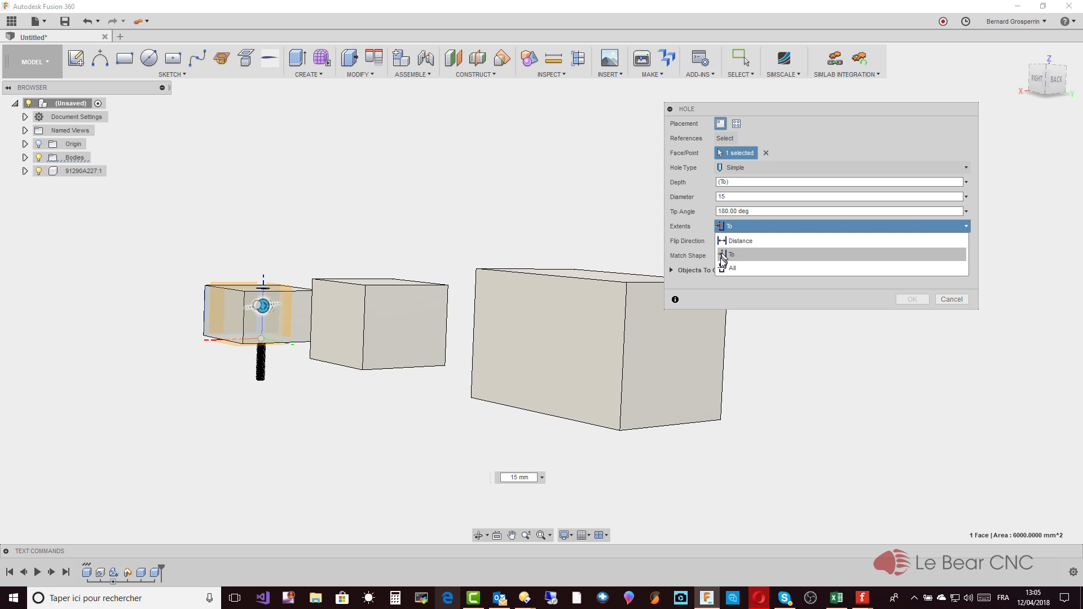
left_click(728, 257)
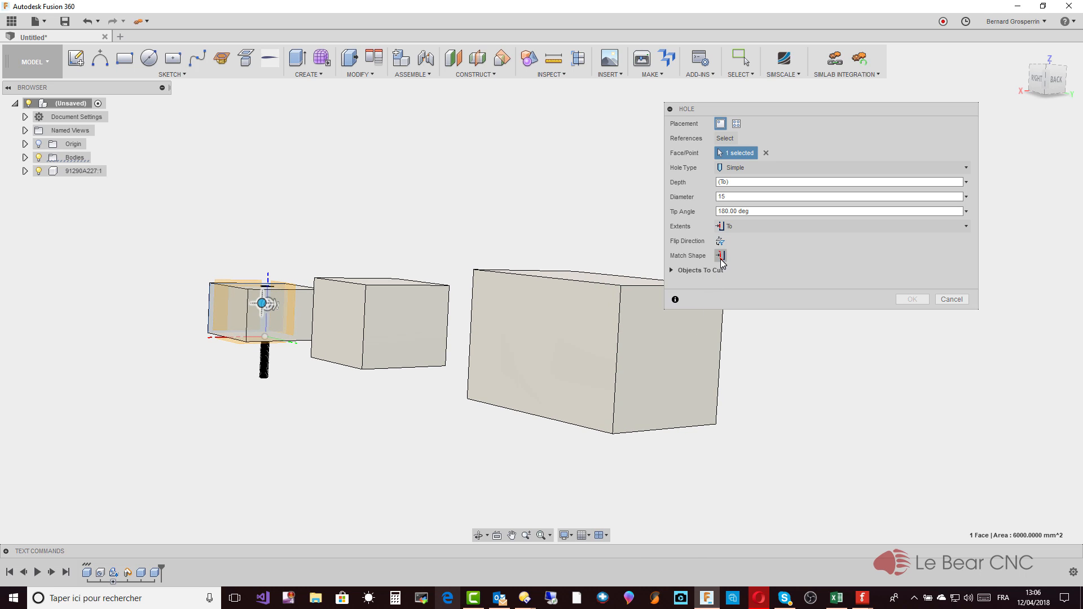
middle_click_drag(722, 263, 148, 304, "shift")
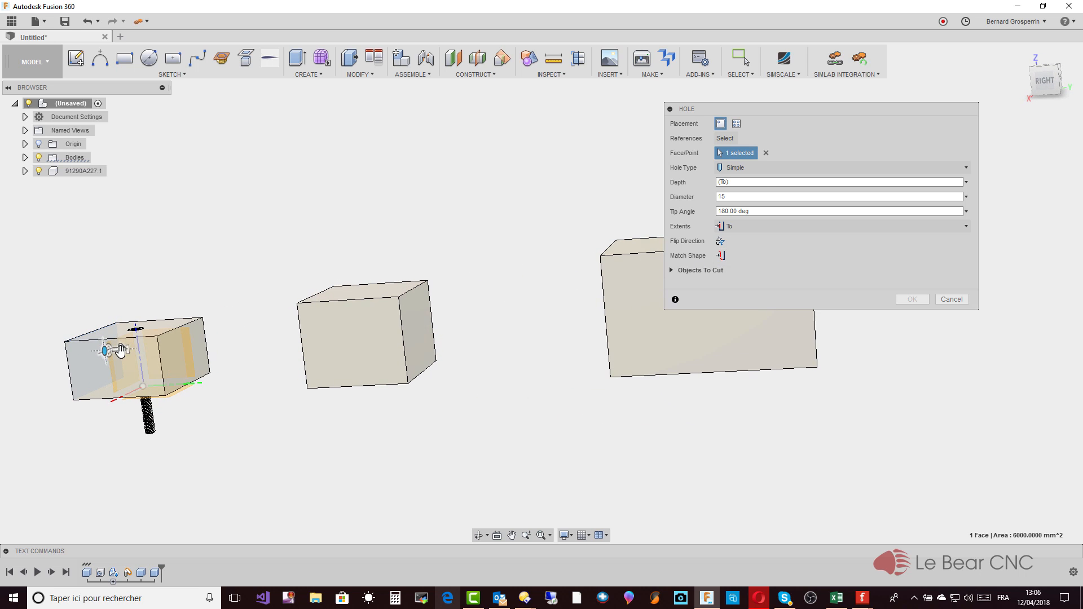
left_click_drag(120, 350, 829, 319)
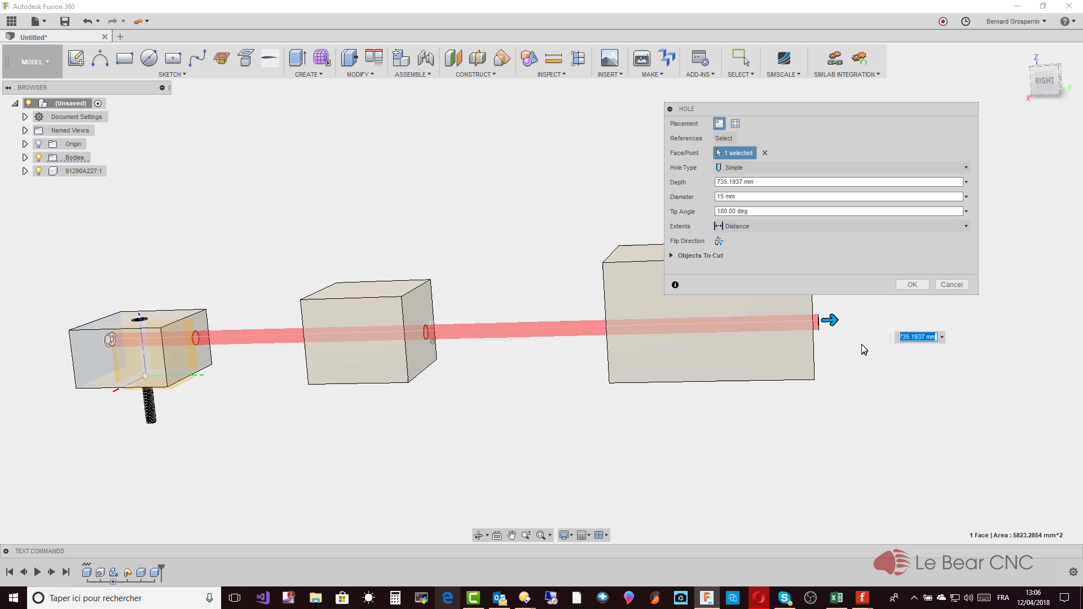
middle_click_drag(862, 344, 926, 198, "shift")
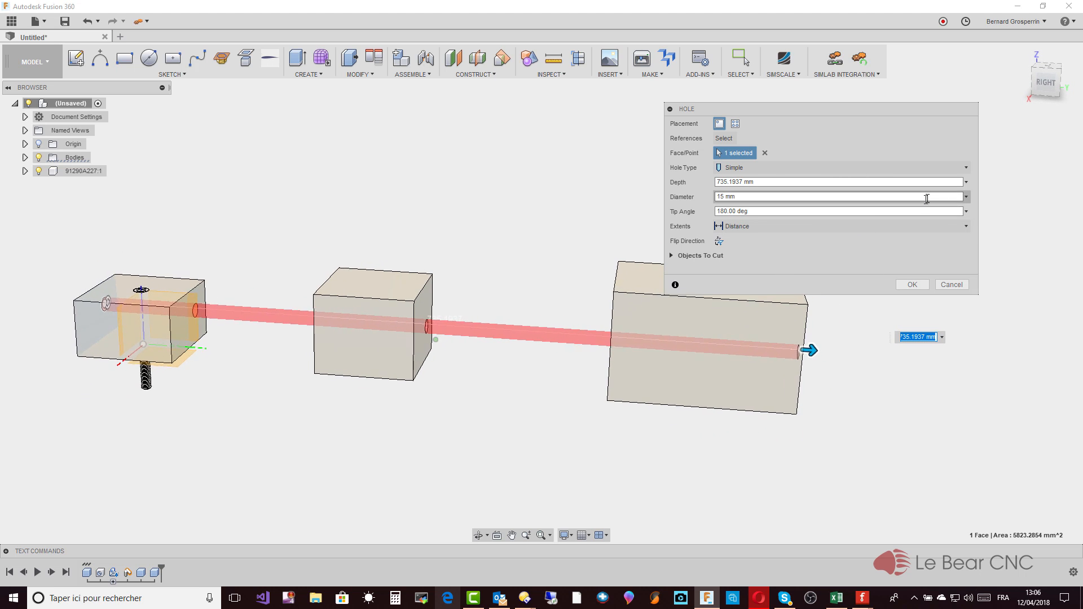
Set the hole's extents to To, ending at the far face of the third block
left_click(966, 226)
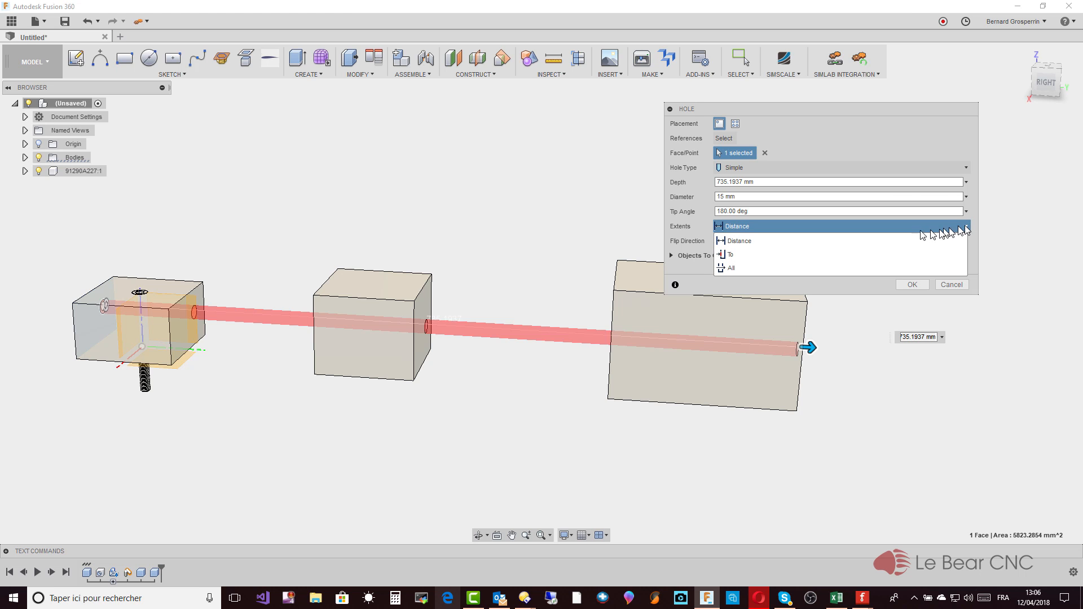
left_click(821, 255)
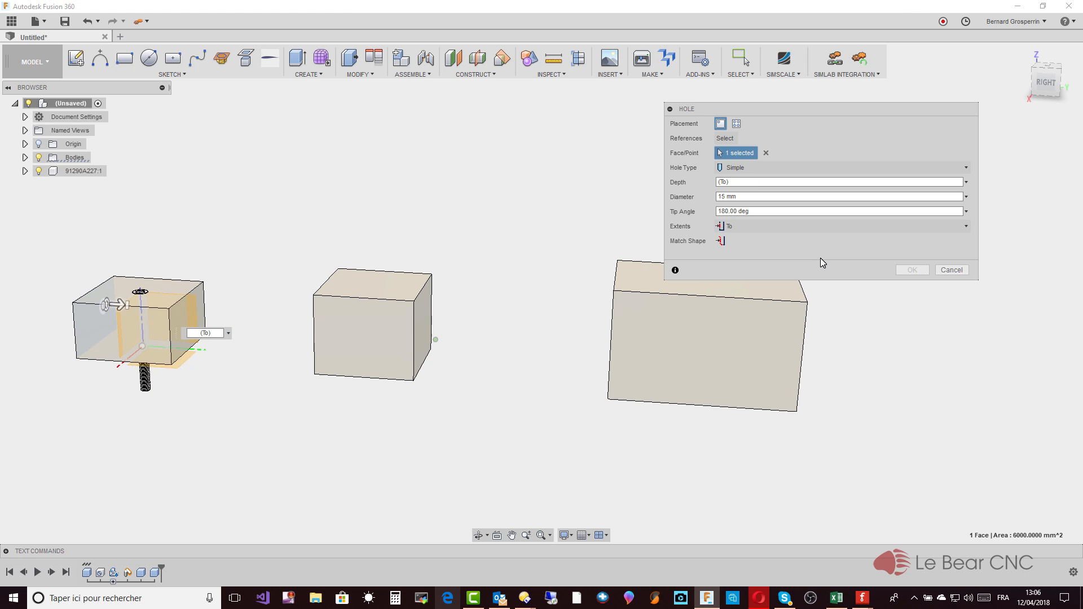
middle_click_drag(820, 259, 506, 378, "shift")
left_click(752, 344)
Exclude the middle block, Body2, from the objects to cut and create the hole
left_click(671, 257)
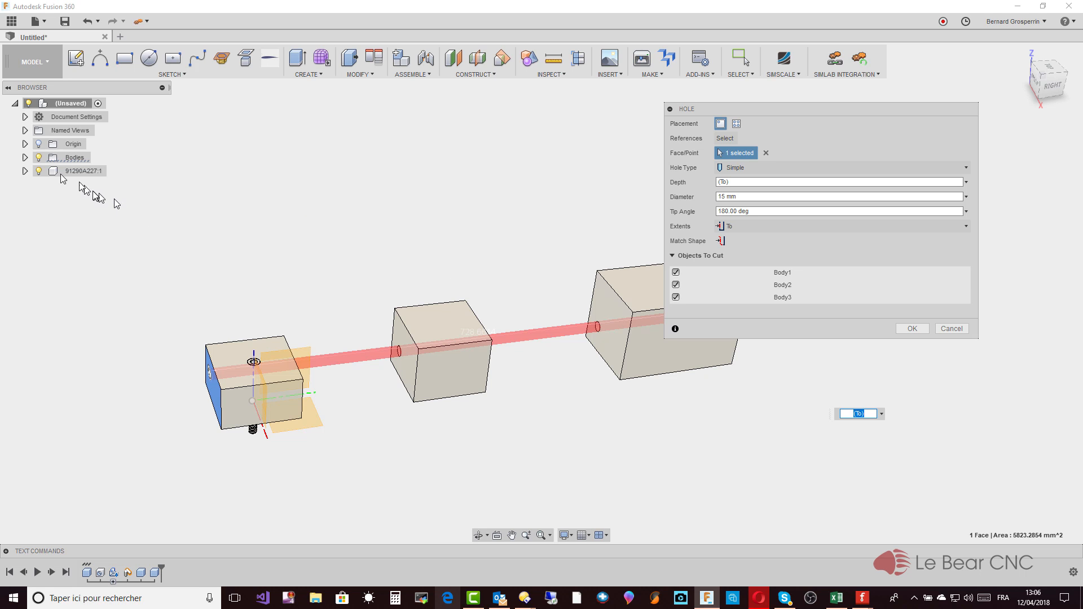
left_click(25, 158)
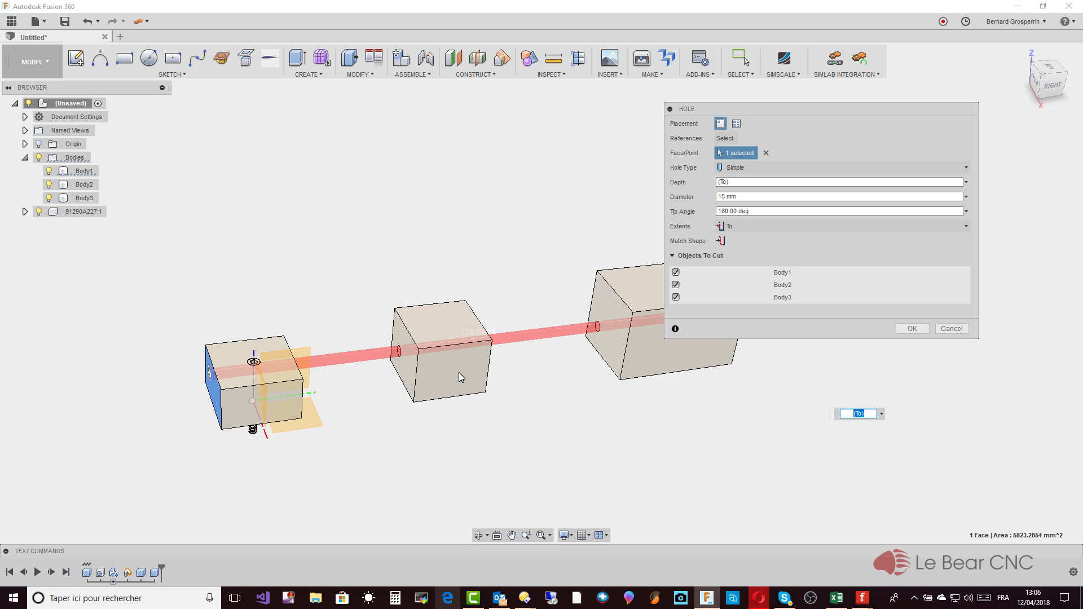
left_click(49, 185)
left_click(49, 185)
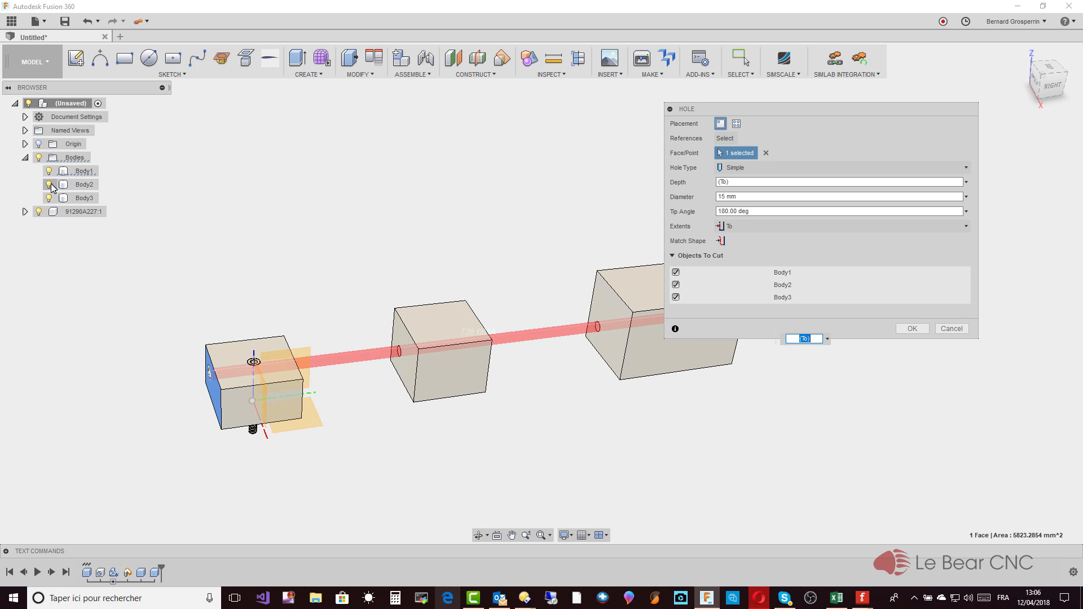
left_click(675, 285)
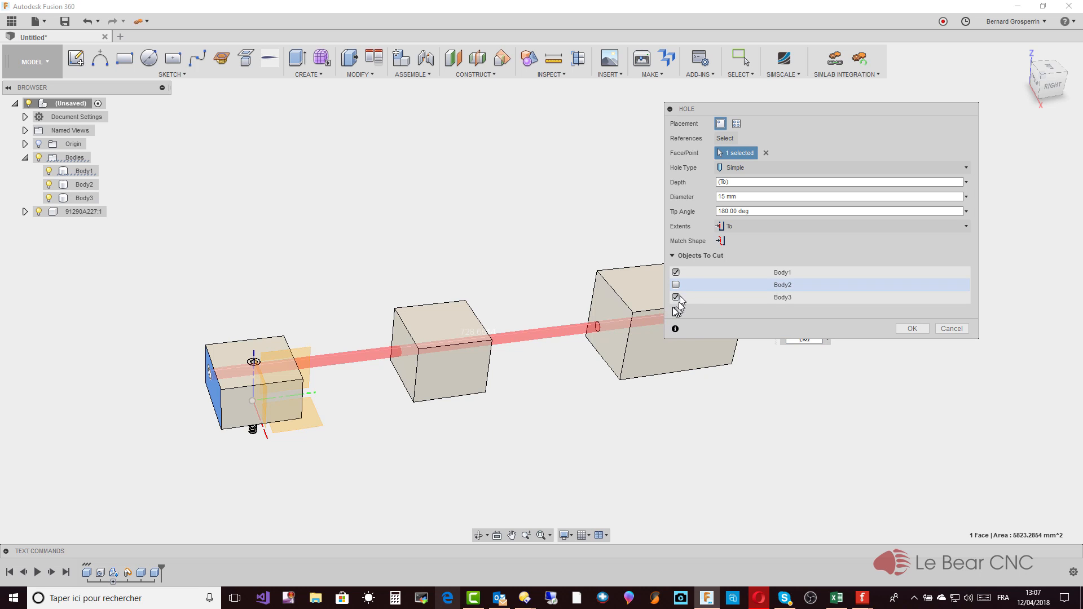
left_click(910, 330)
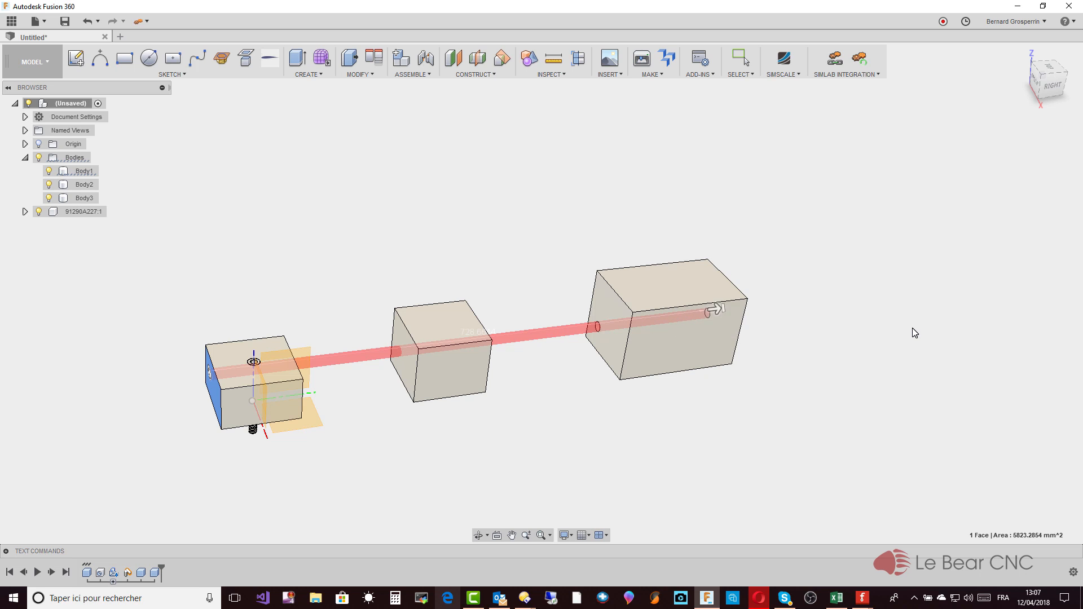
Inspect the hole in the first and third blocks, and reopen the hole feature to review its settings
middle_click_drag(912, 327, 674, 361, "shift")
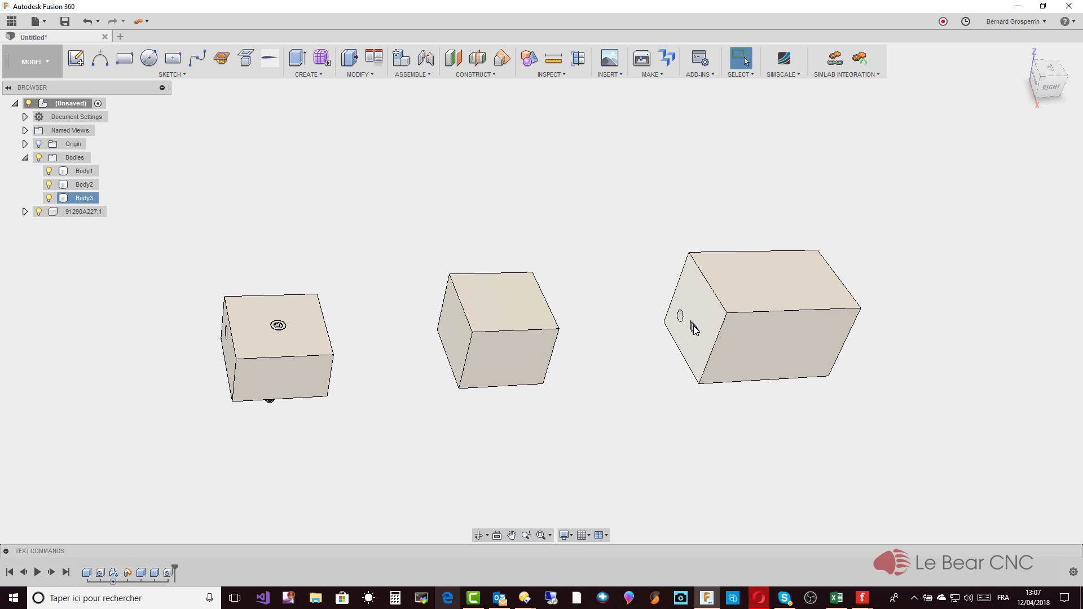
middle_click_drag(346, 339, 577, 396, "shift")
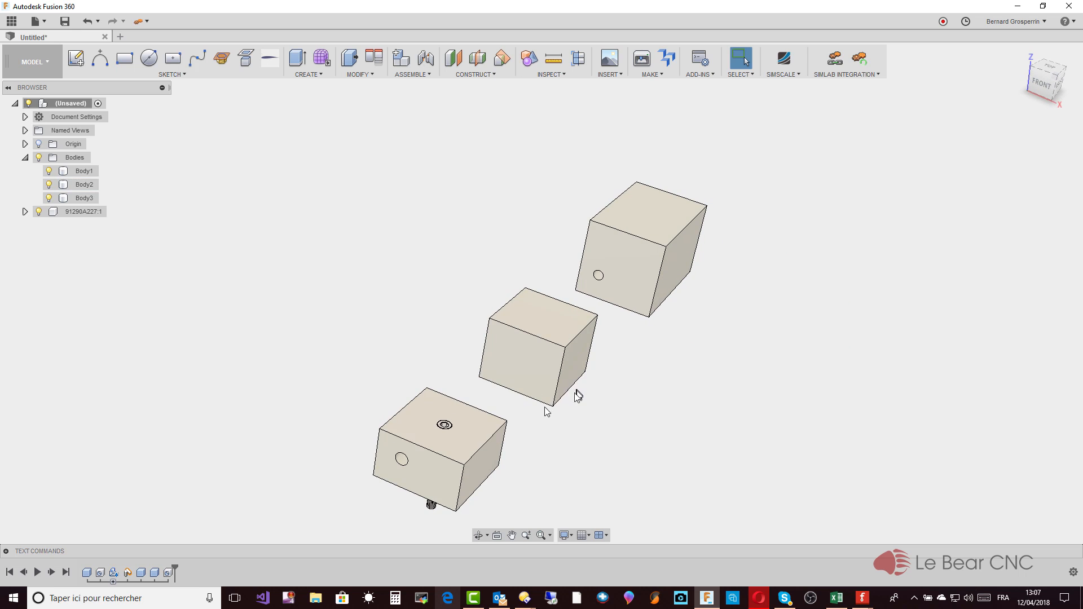
middle_click_drag(565, 336, 314, 304, "shift")
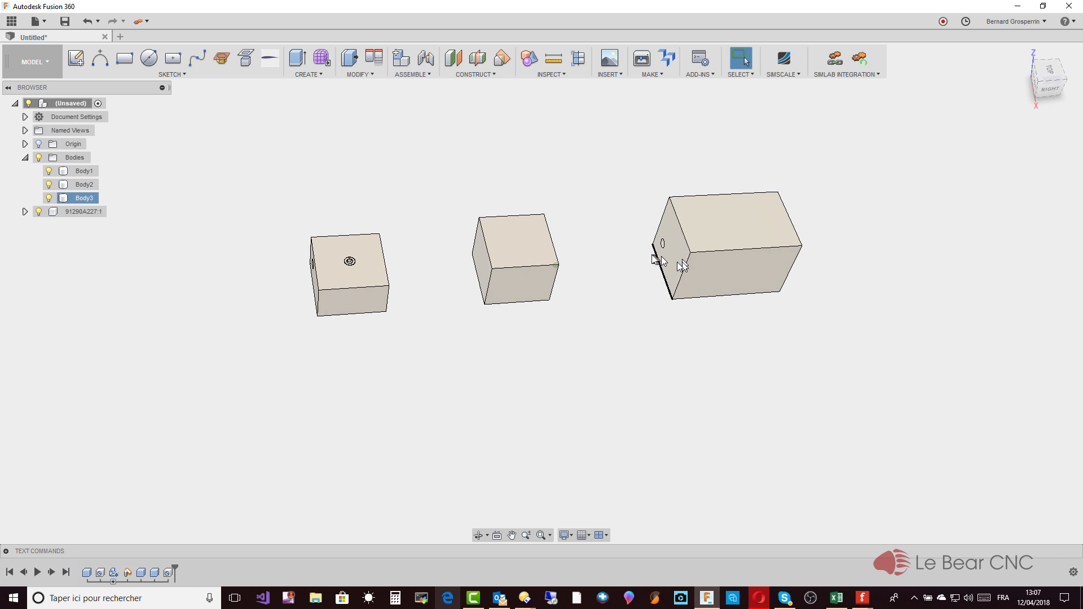
middle_click_drag(661, 261, 540, 409, "shift")
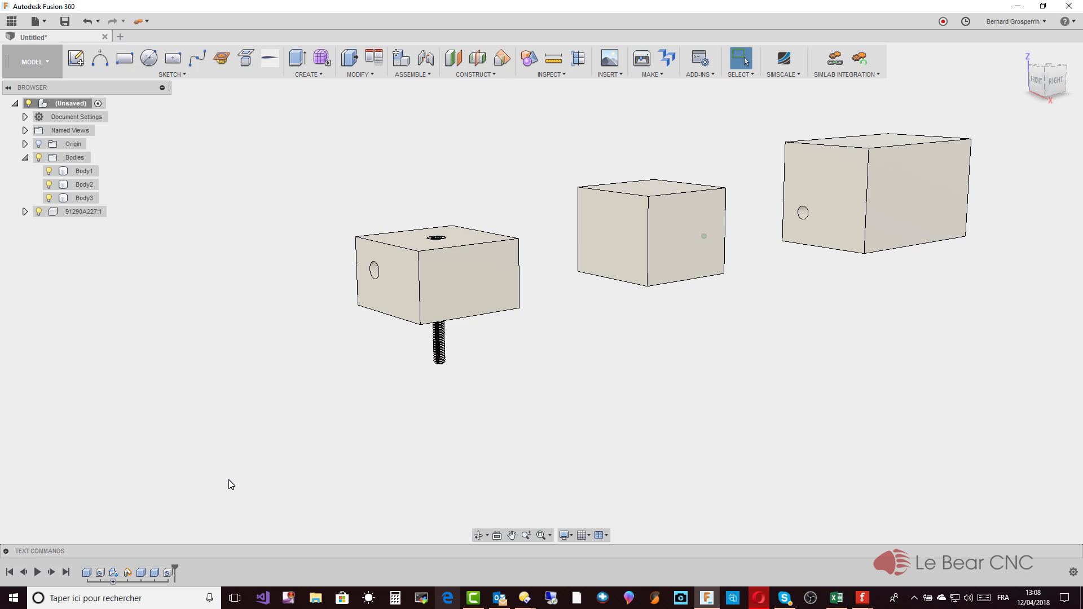
right_click(168, 573)
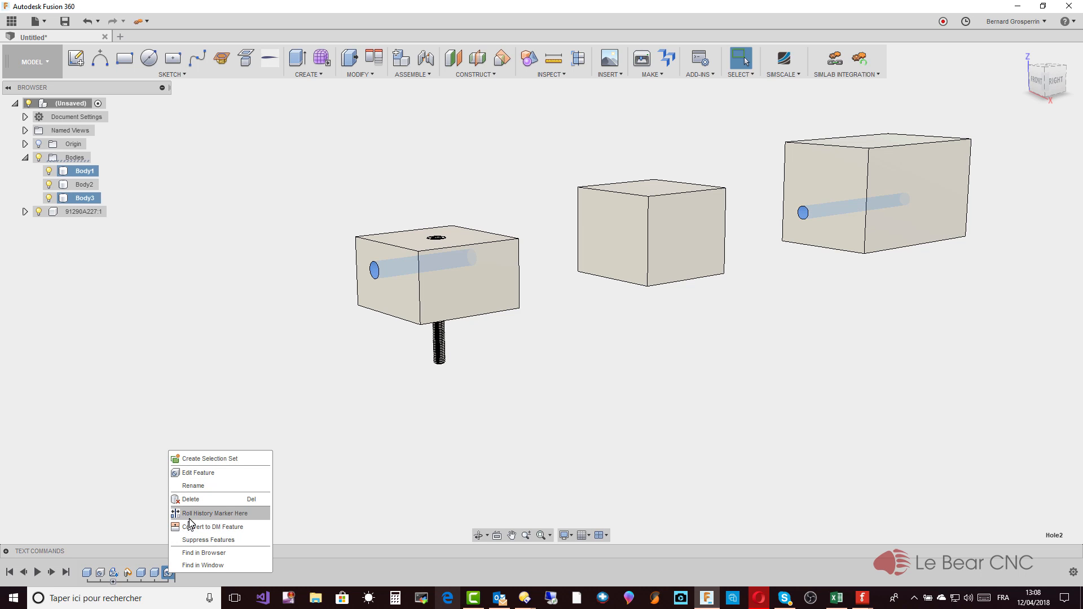
left_click(206, 472)
middle_click_drag(205, 479, 832, 343, "shift")
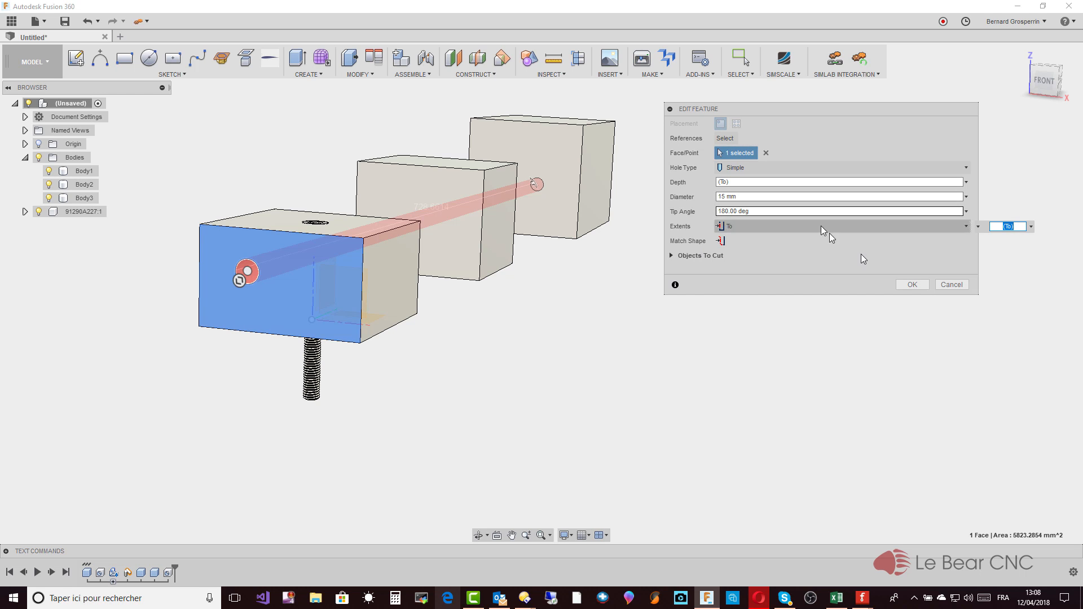
left_click(911, 285)
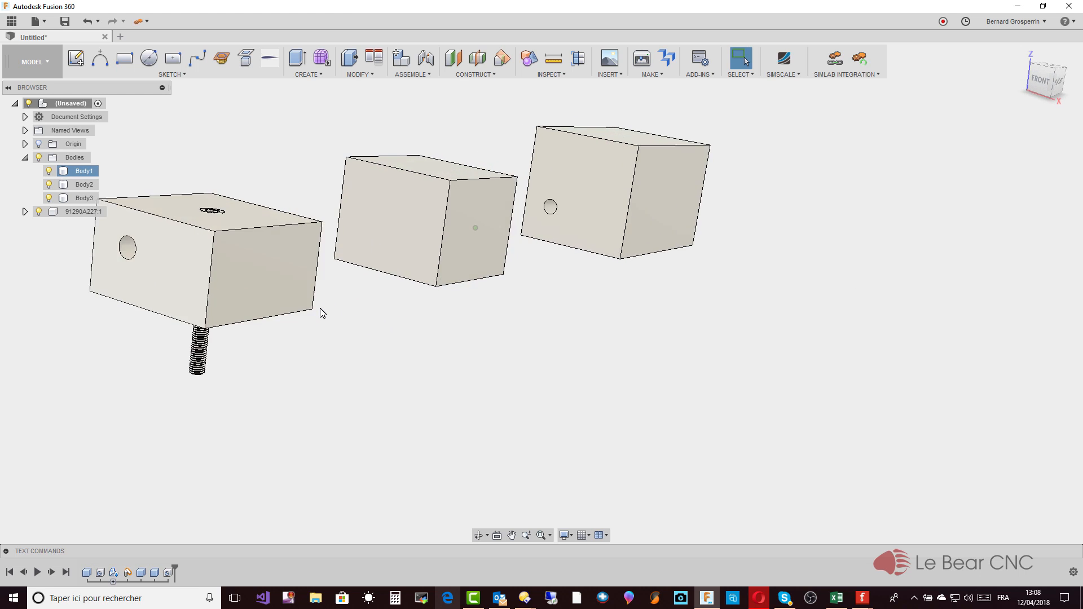
Delete the 15 mm hole feature that runs through the first and third blocks
left_click(320, 308)
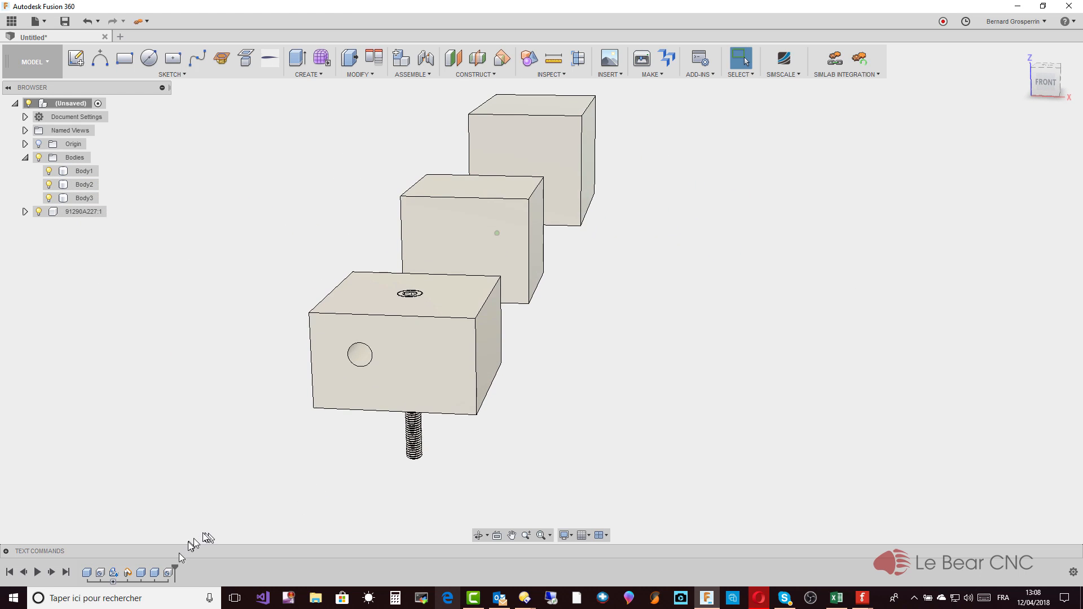
right_click(167, 573)
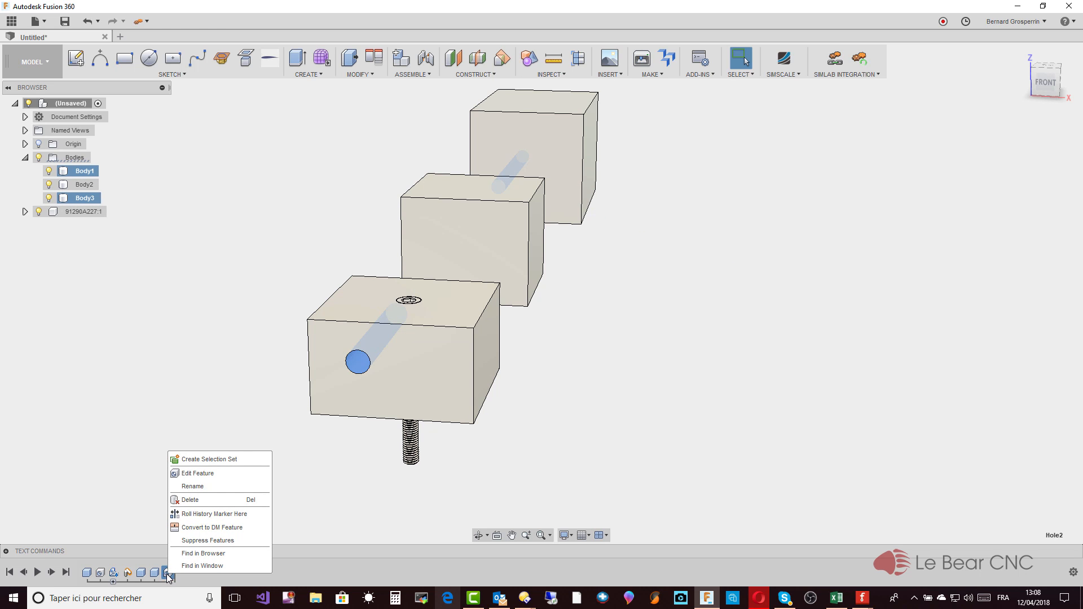
left_click(199, 505)
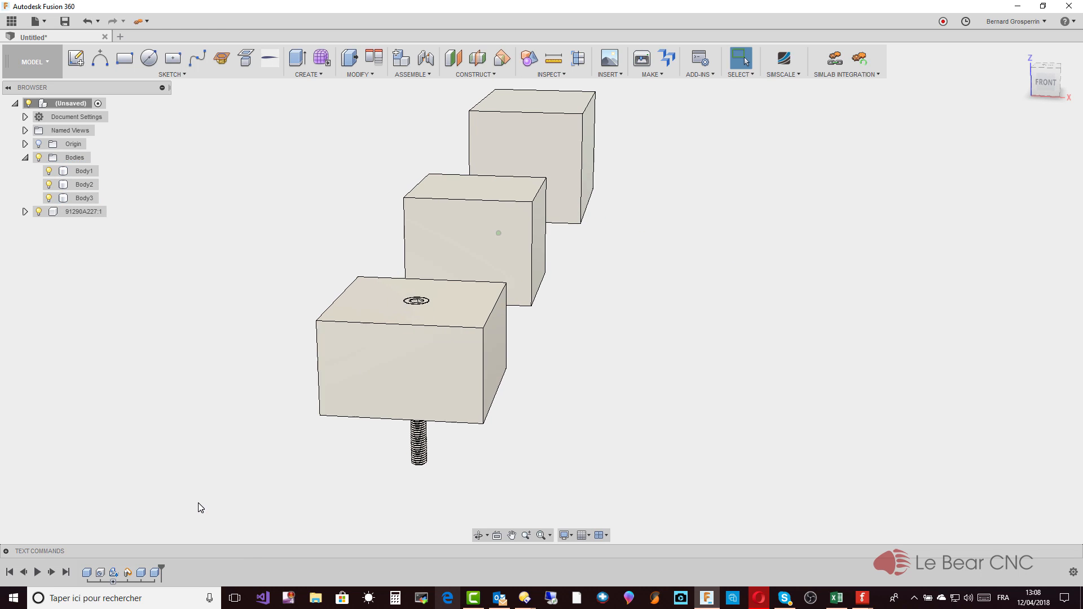
left_click(310, 74)
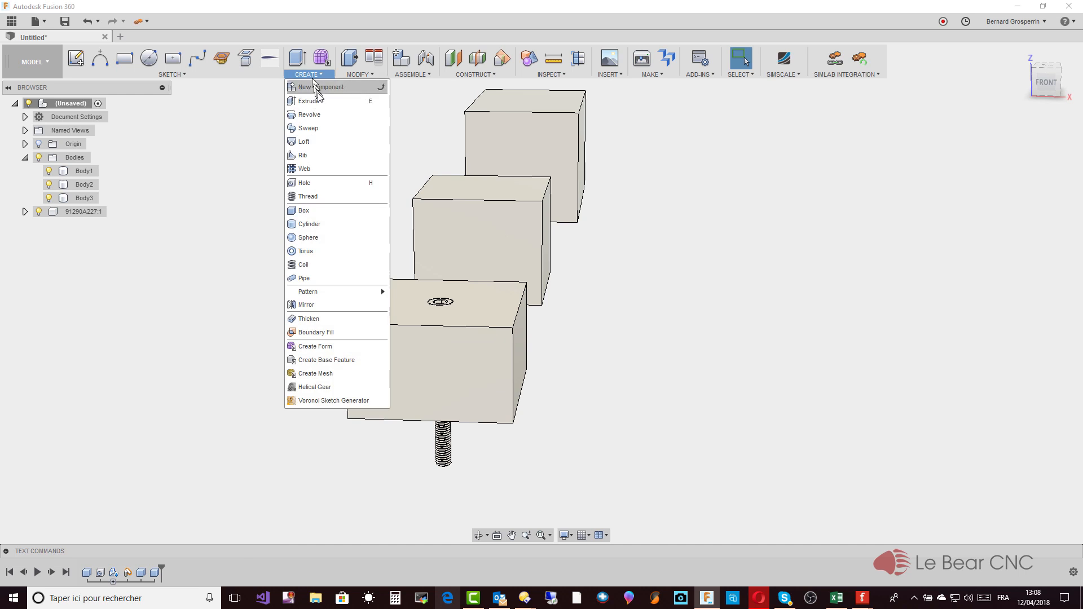
left_click(306, 185)
scroll(328, 234, "up", 2)
scroll(357, 294, "up", 3)
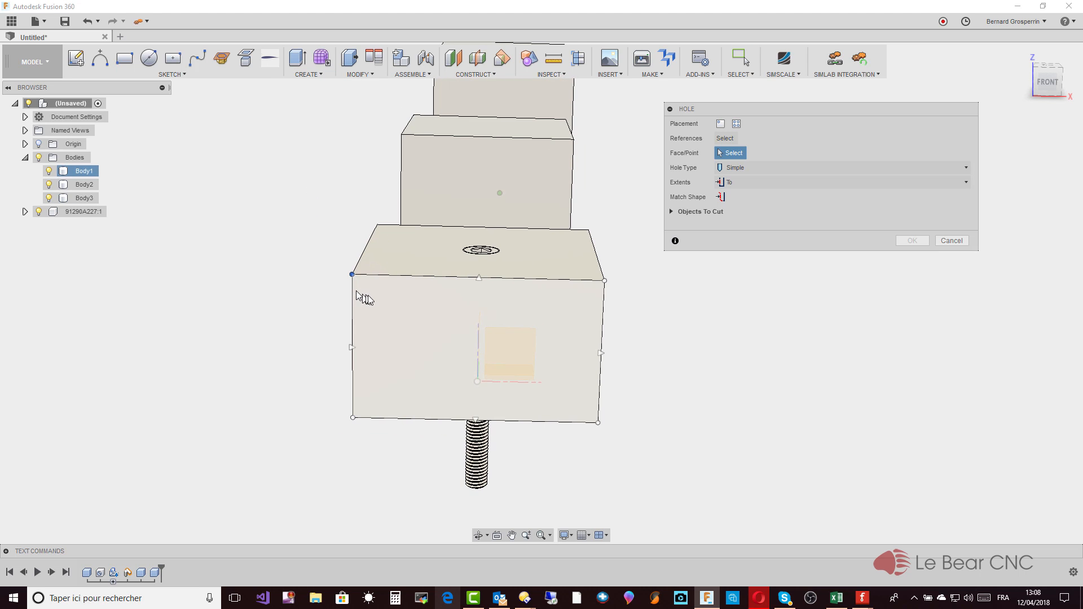
left_click(378, 307)
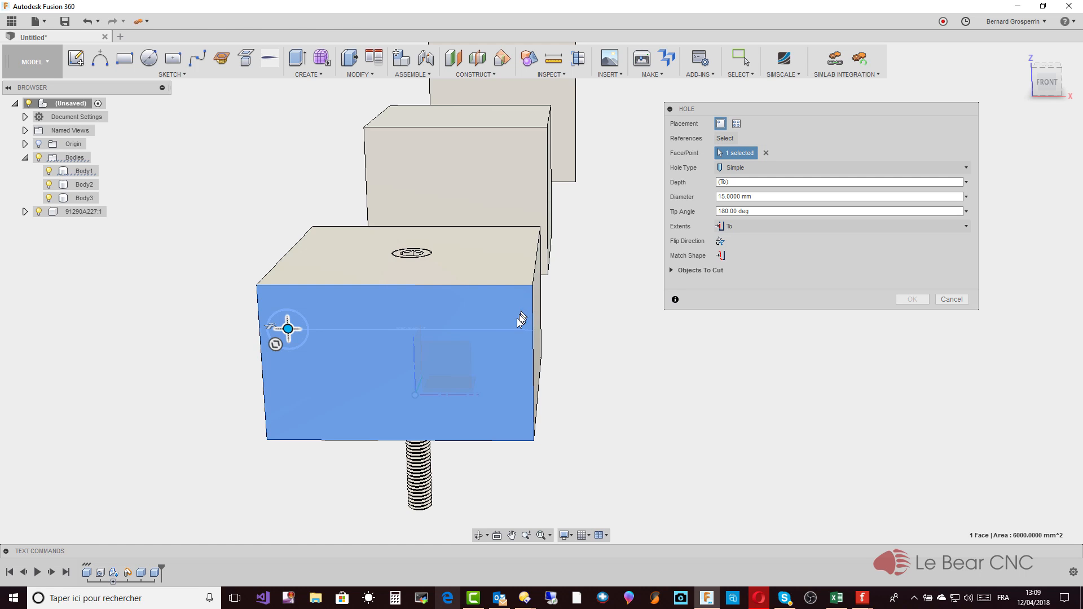
left_click(950, 300)
Create a sketch on the front face of the first block
left_click(471, 327)
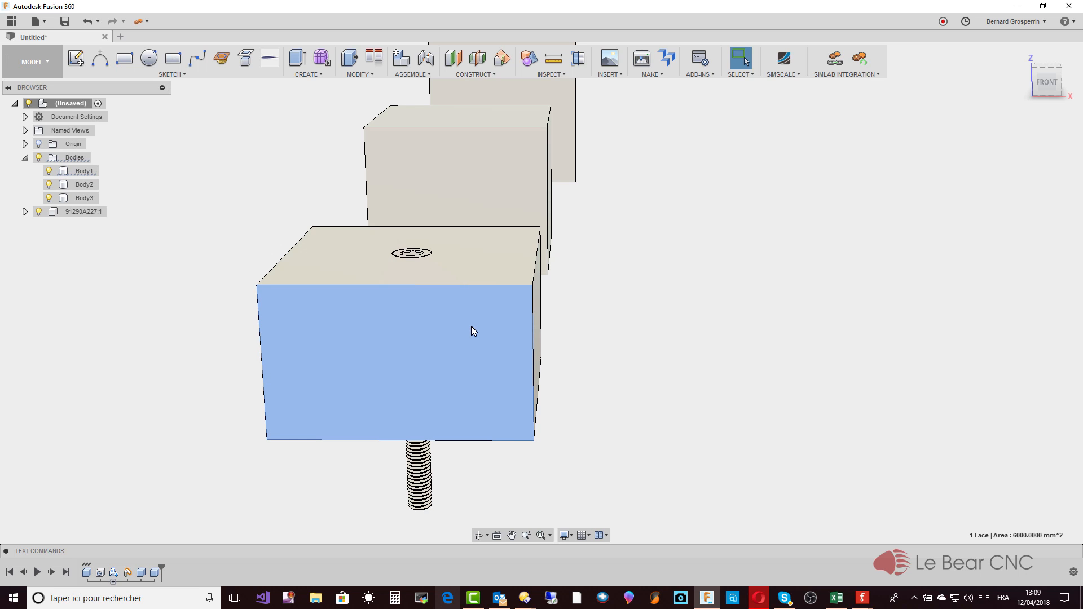
right_click(471, 326)
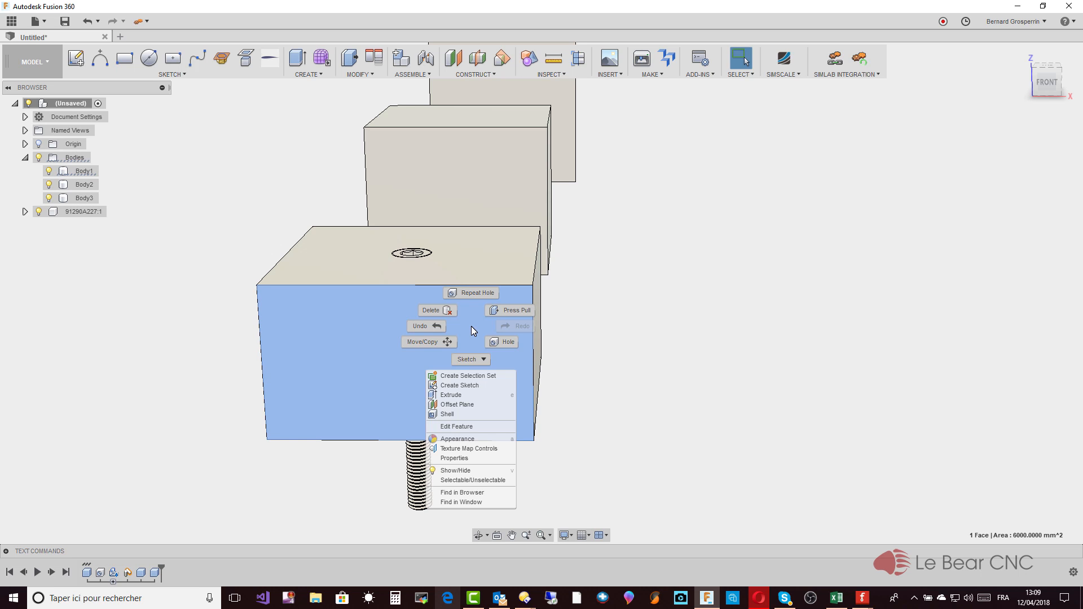
left_click(462, 384)
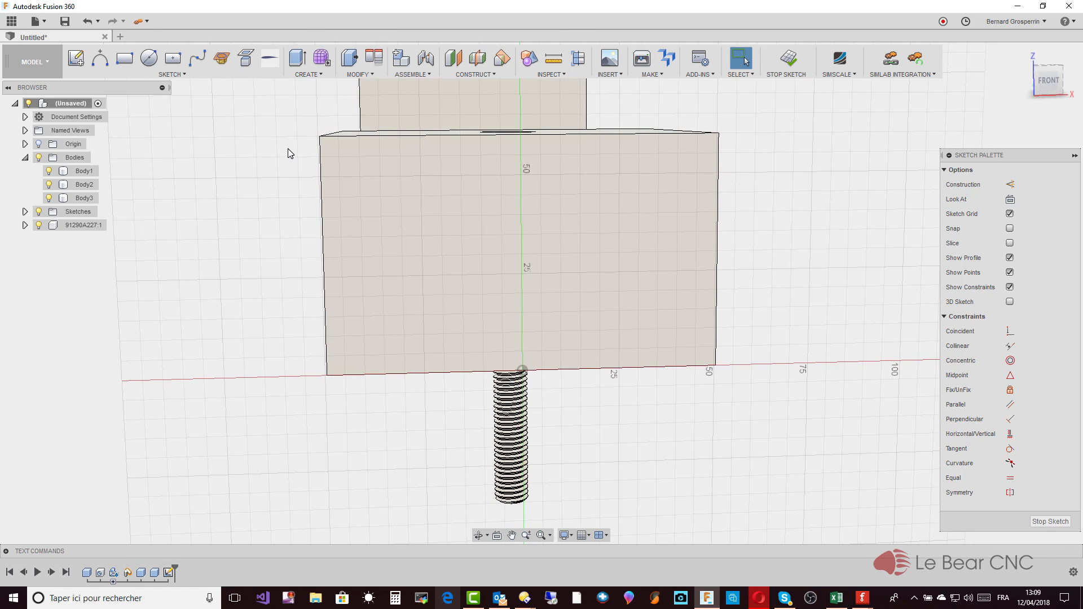
Draw two diagonal lines joining the opposite corners of the first block's front face
key("t")
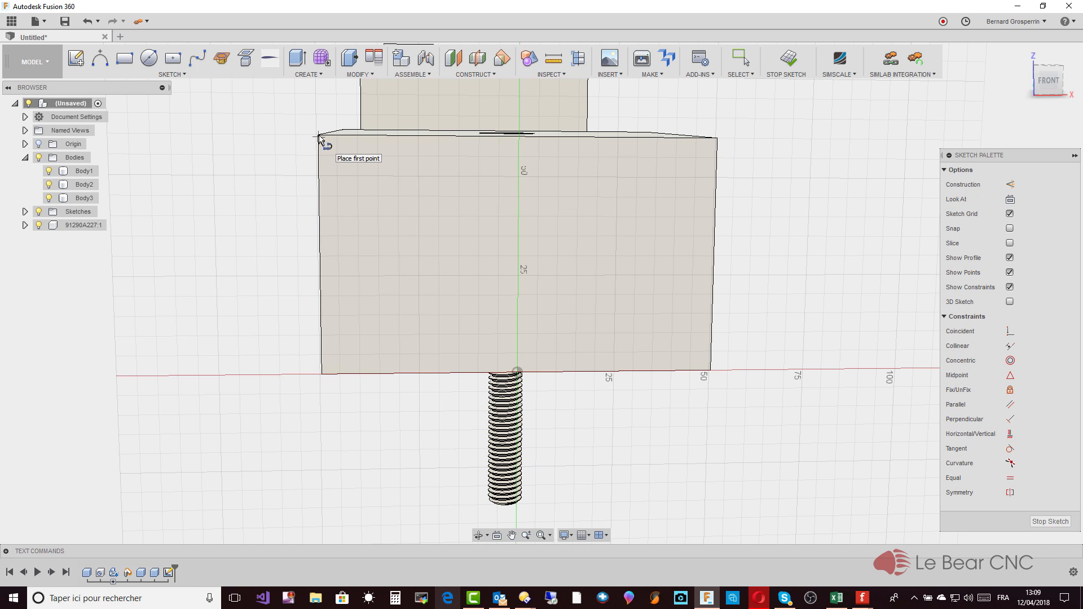
scroll(318, 131, "up", 3)
scroll(315, 138, "down", 2)
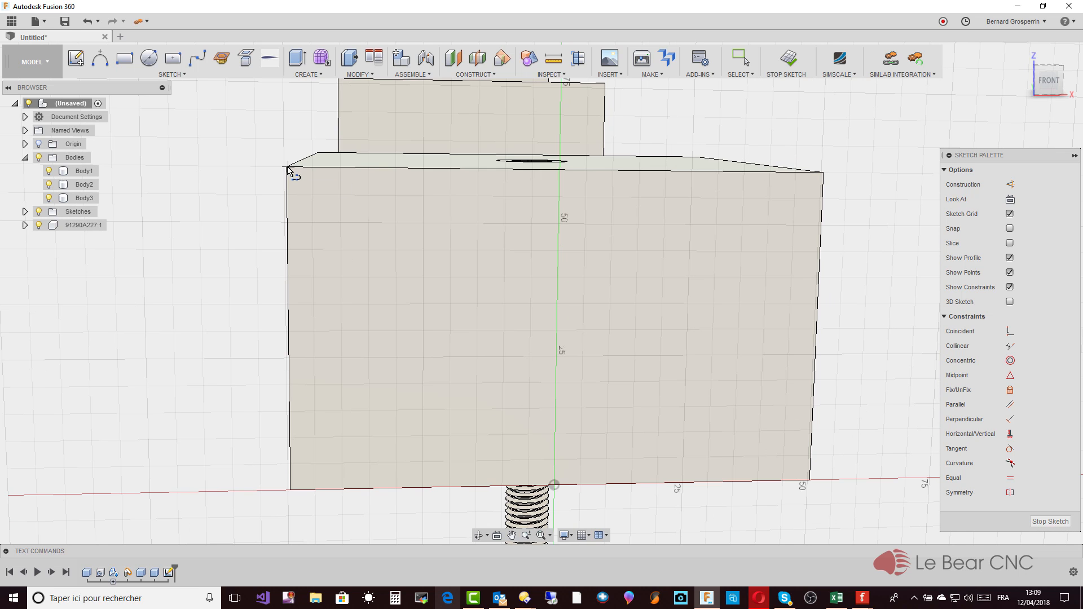
left_click(286, 167)
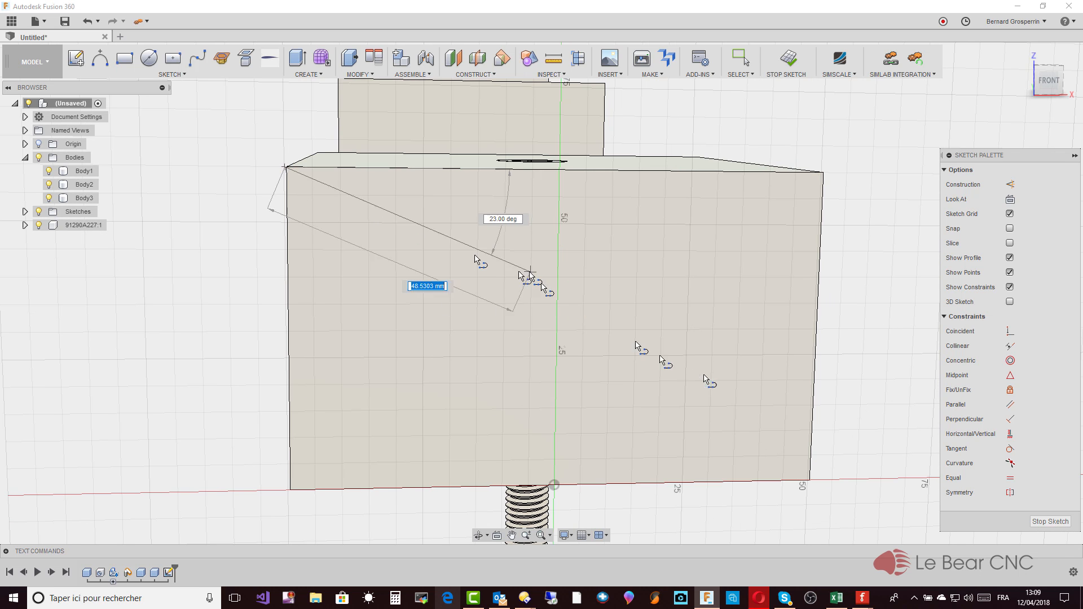
left_click(810, 483)
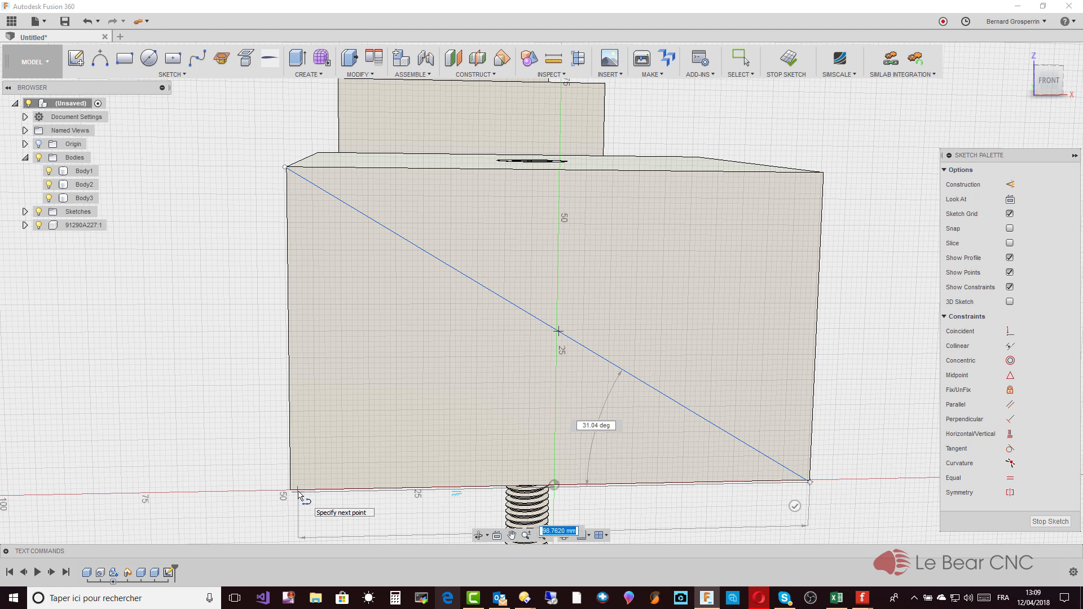
left_click(794, 507)
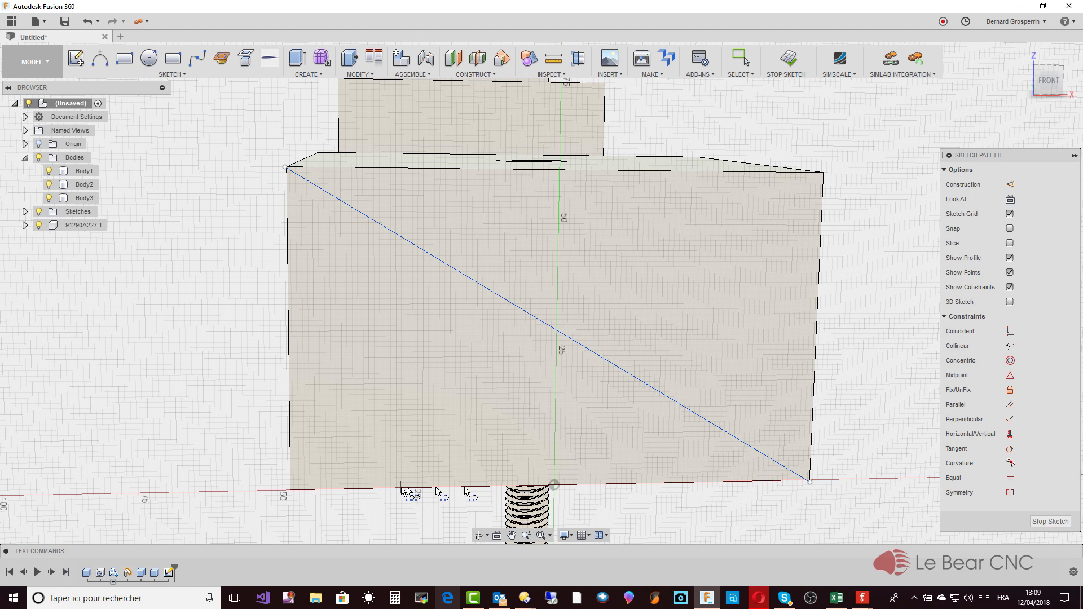
left_click(291, 487)
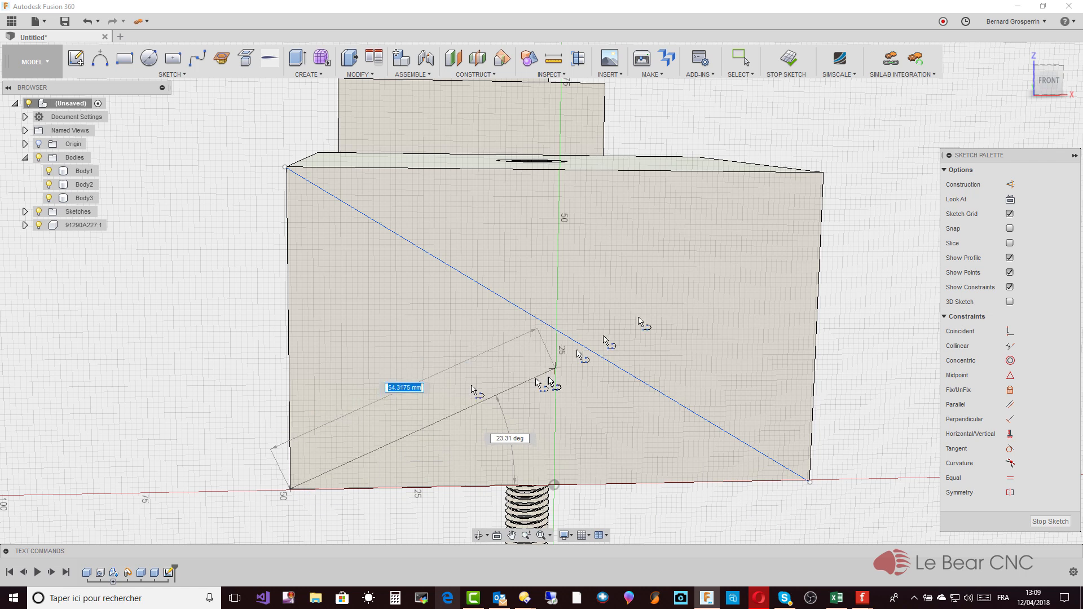
left_click(823, 175)
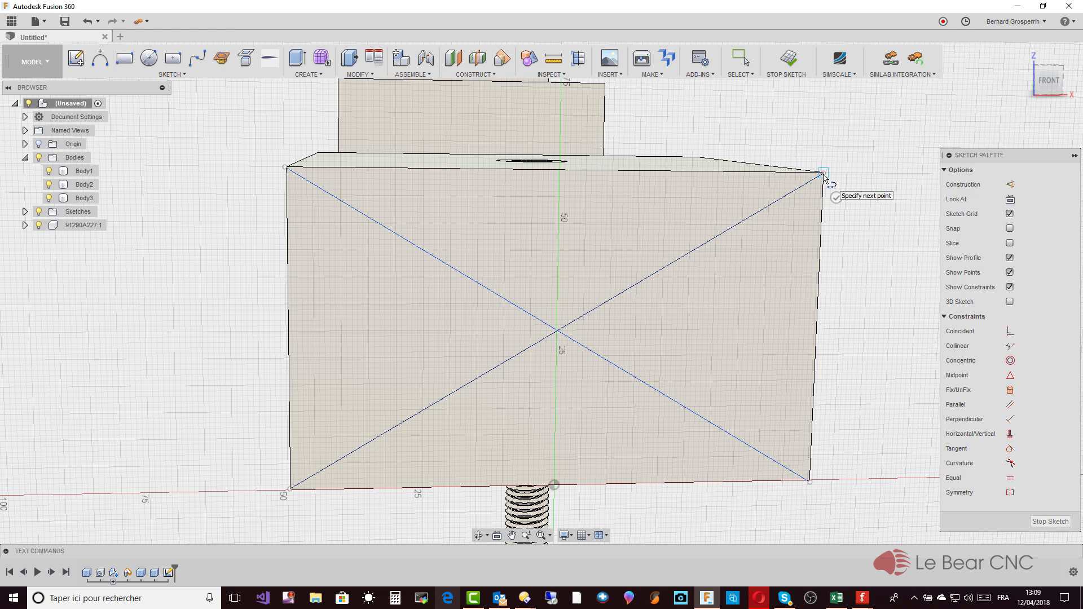
key("Escape")
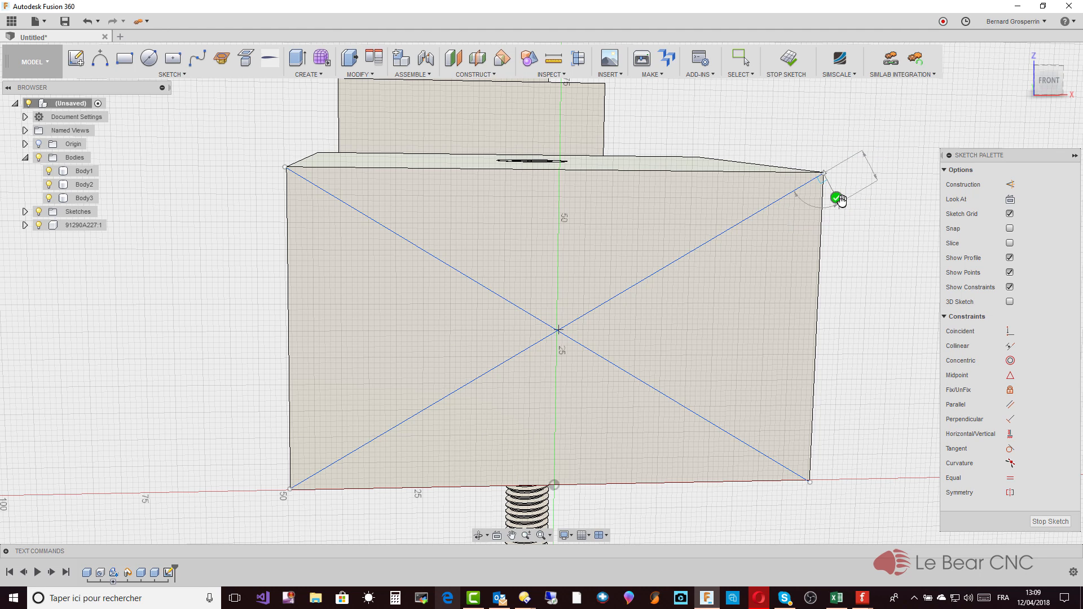
Draw a center rectangle from the intersection of the diagonals, with its corner on the upper-left half of a diagonal
left_click(173, 57)
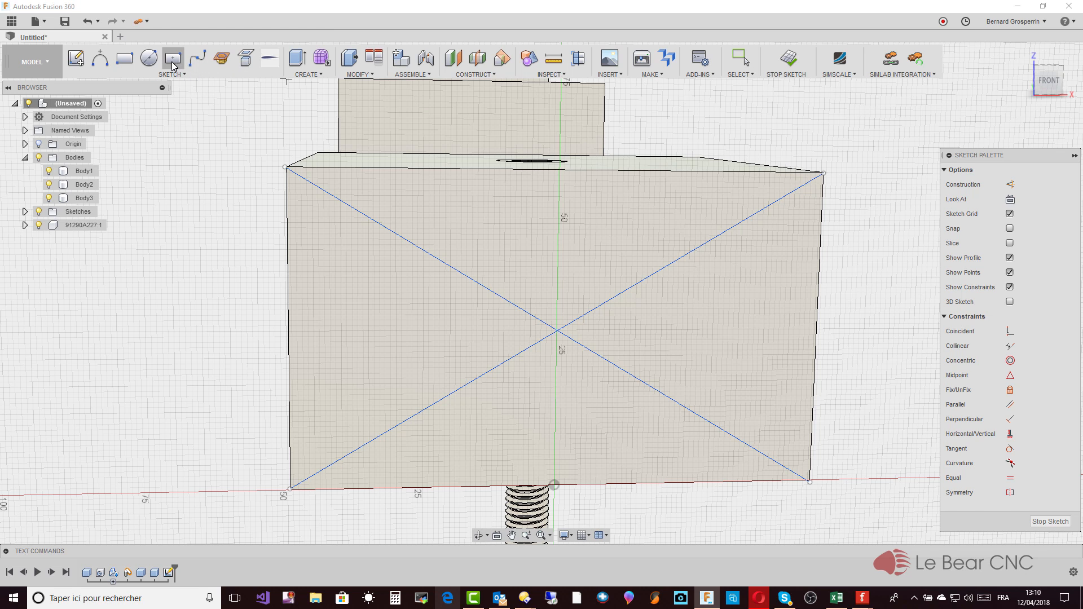
left_click(557, 332)
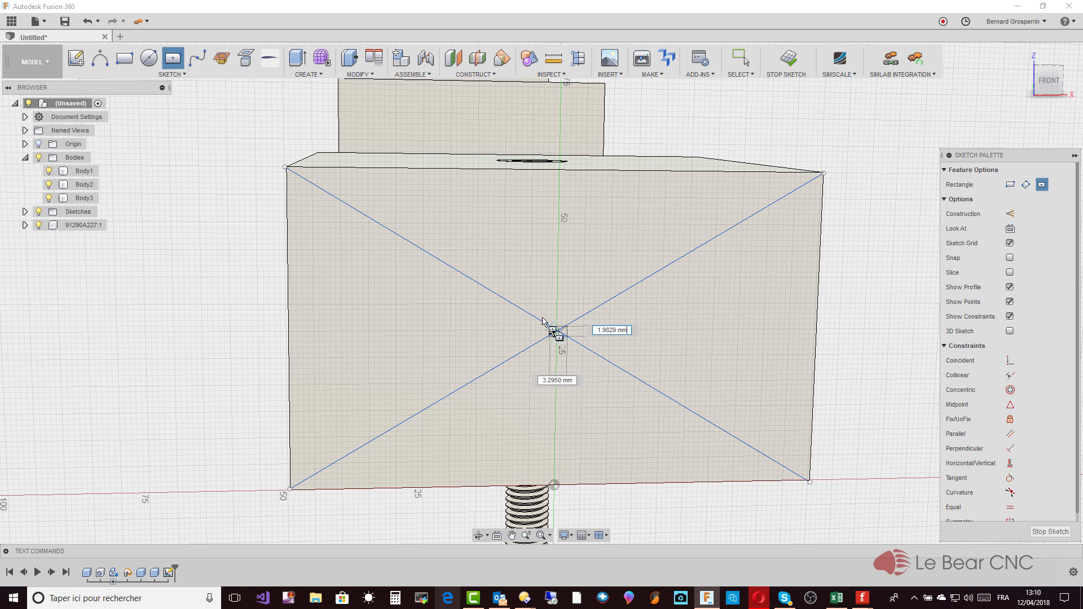
left_click(388, 232)
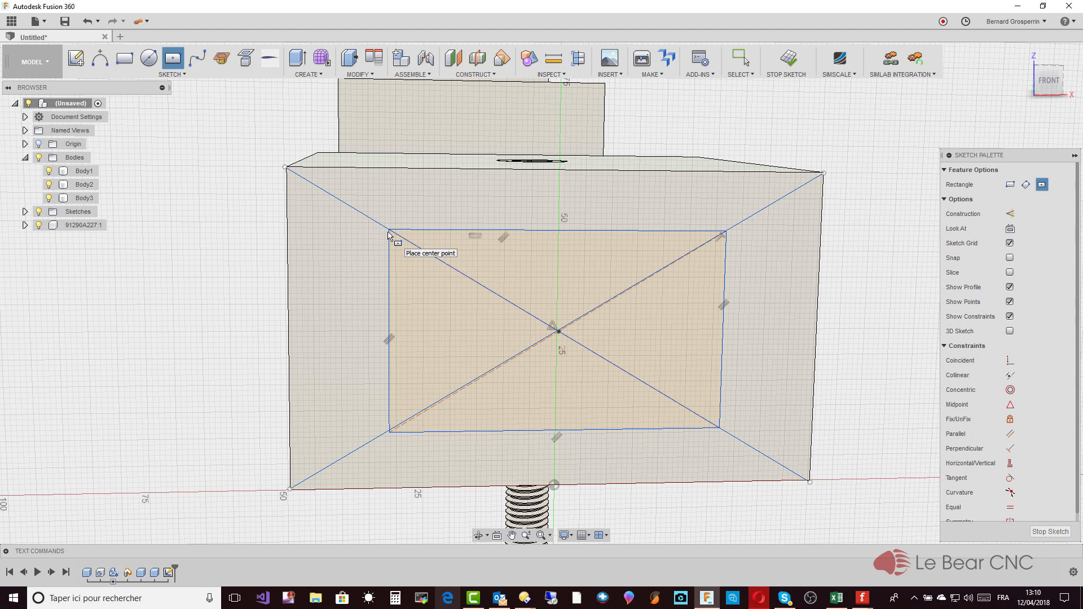
key("Escape")
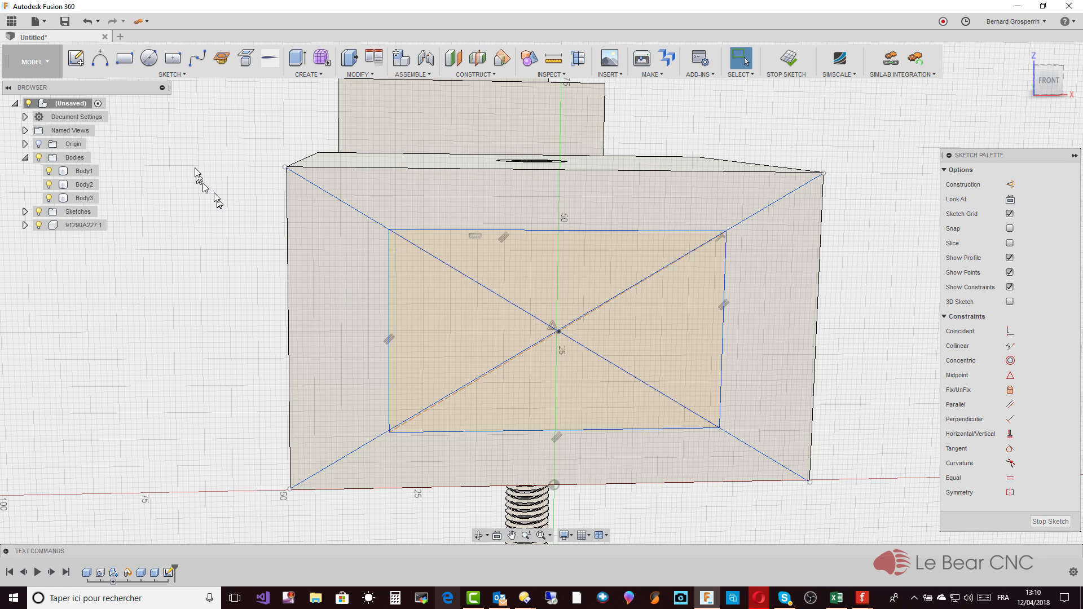
Place sketch points on the four corners of the rectangle and finish the sketch
left_click(172, 74)
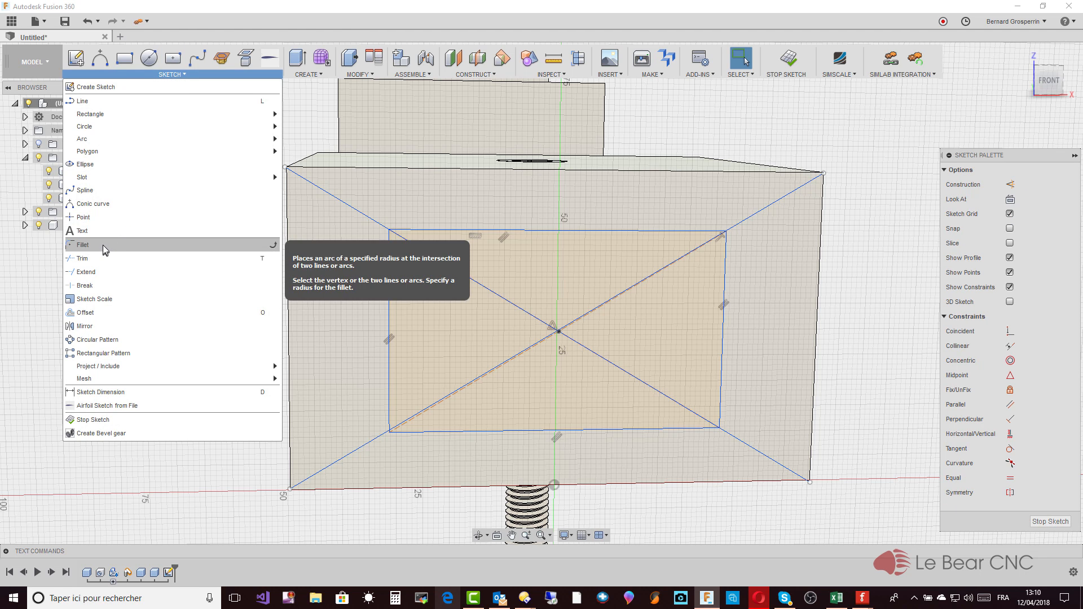
left_click(89, 217)
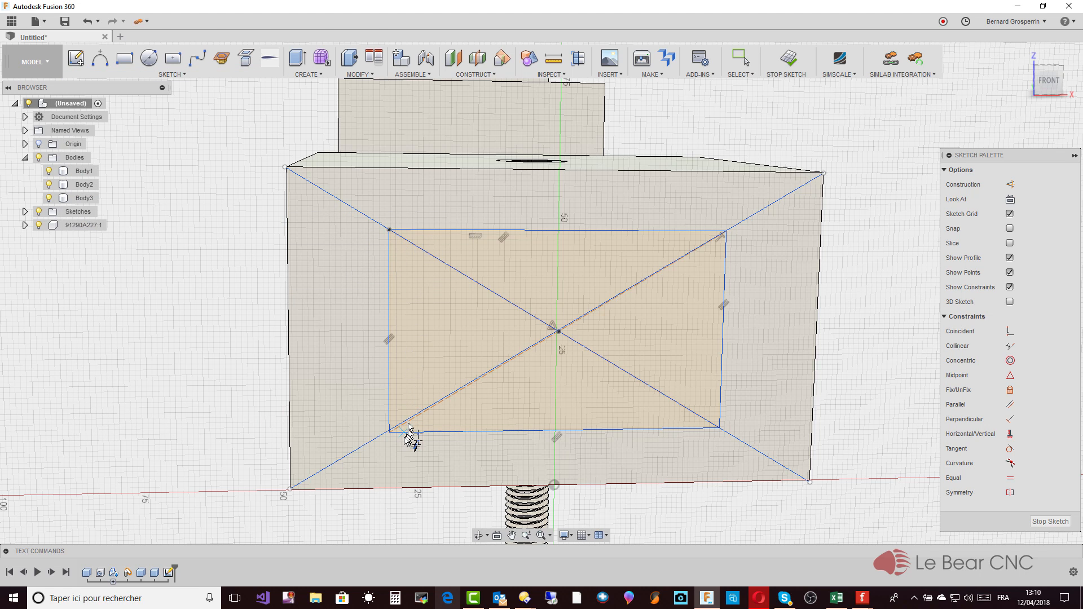
left_click(388, 432)
left_click(1046, 523)
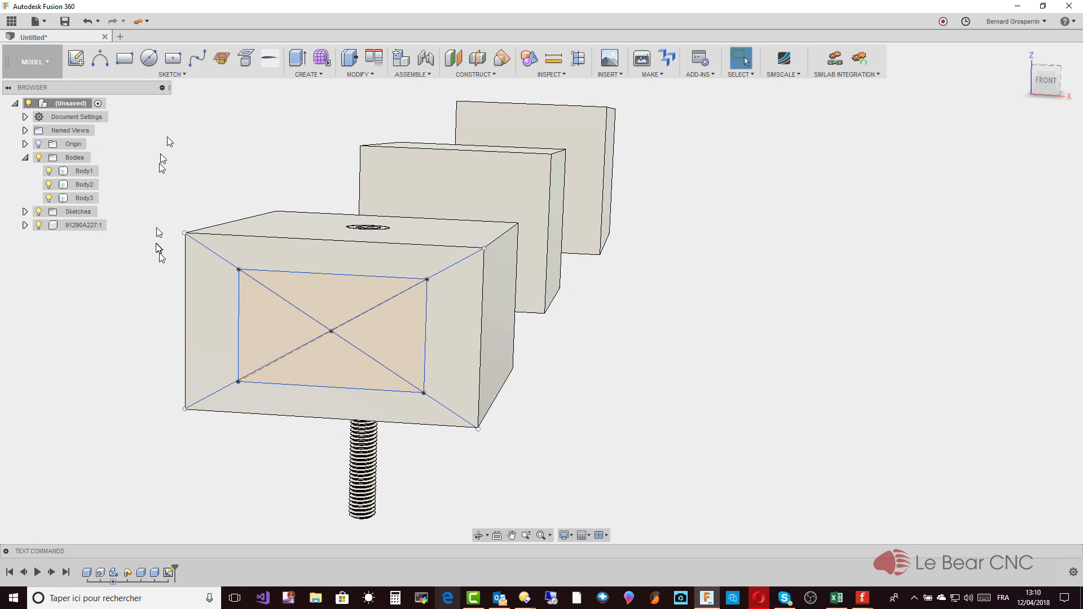
Start a Hole placed from sketch points and select the rectangle's four corner points
left_click(319, 77)
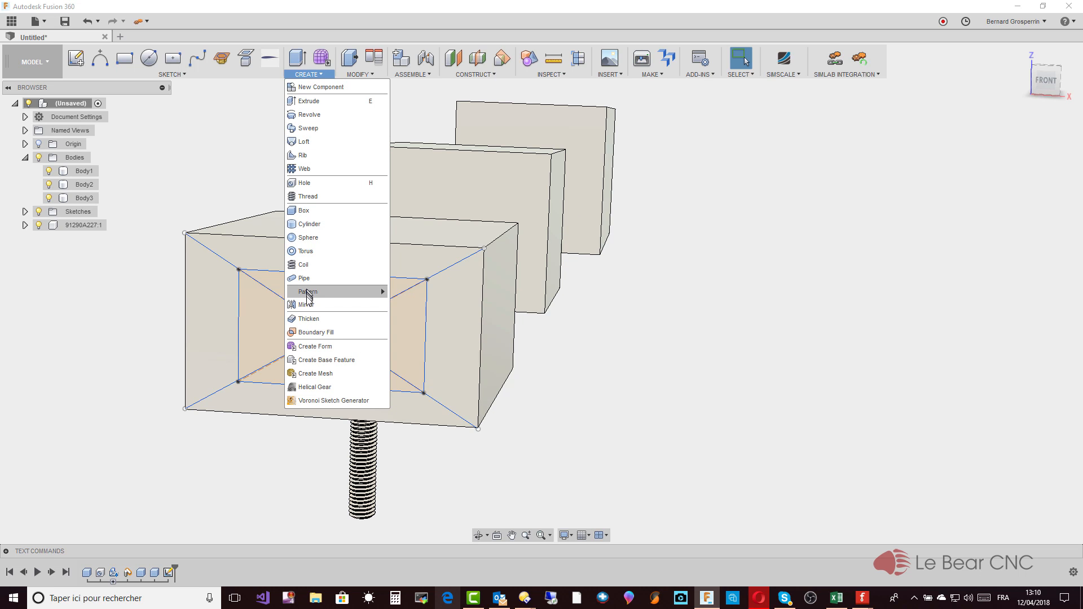
left_click(307, 183)
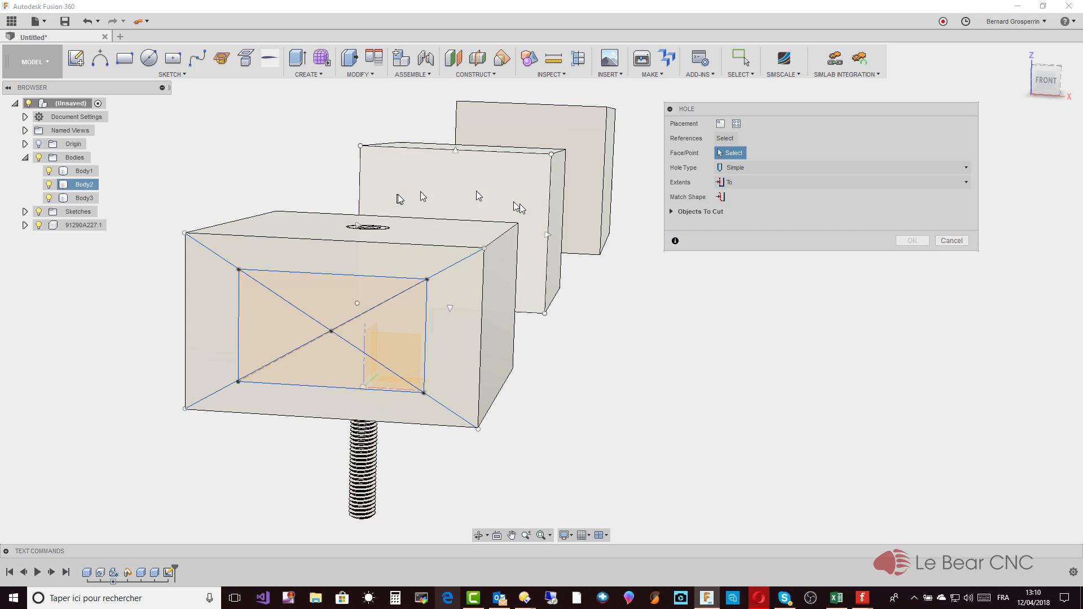
left_click(737, 123)
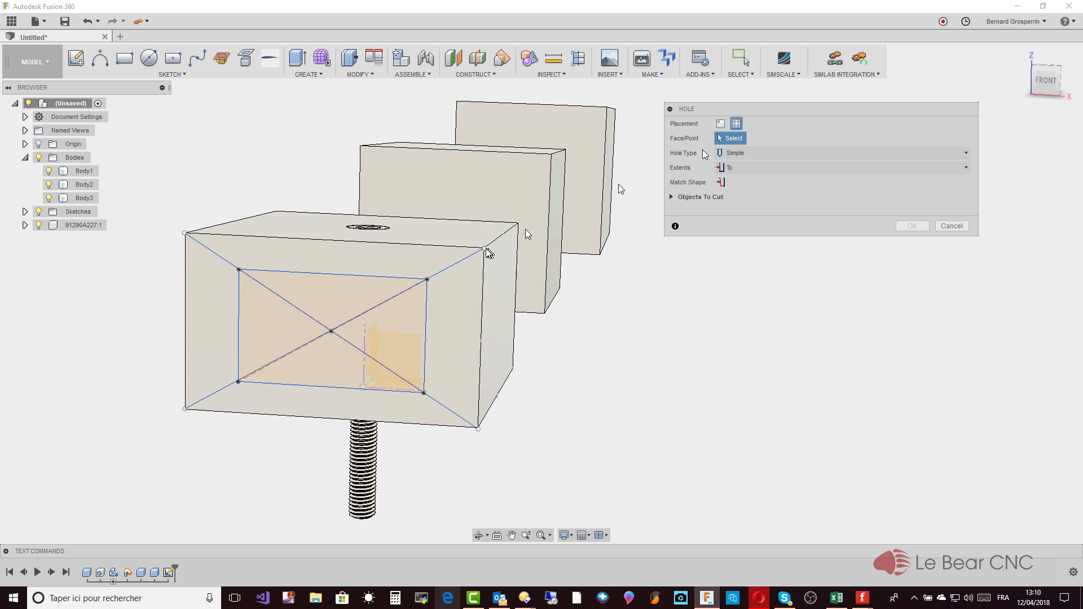
left_click(239, 271)
left_click(238, 382)
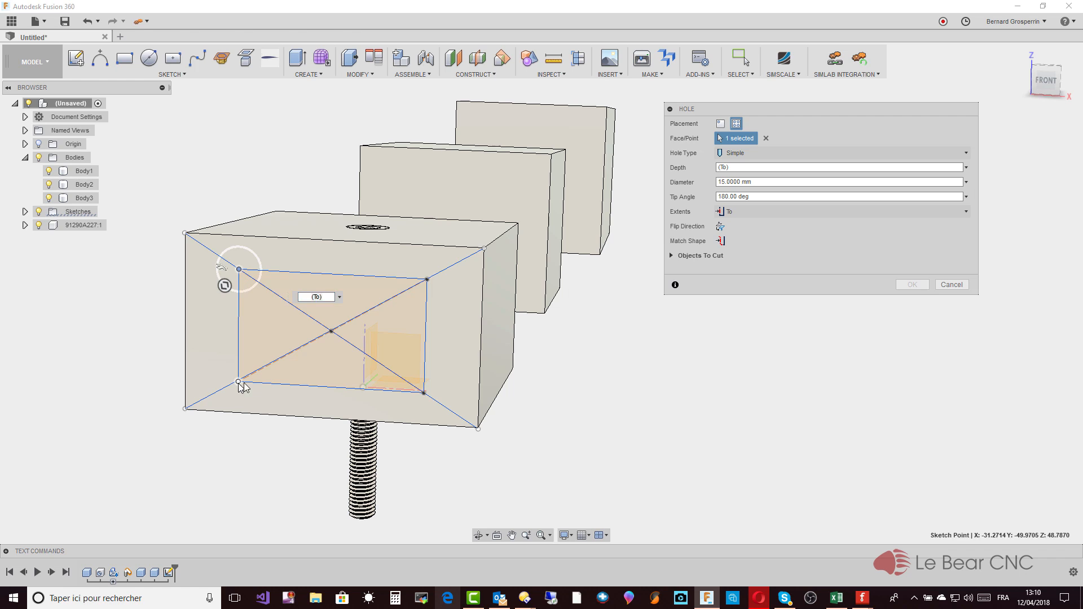
left_click(424, 393)
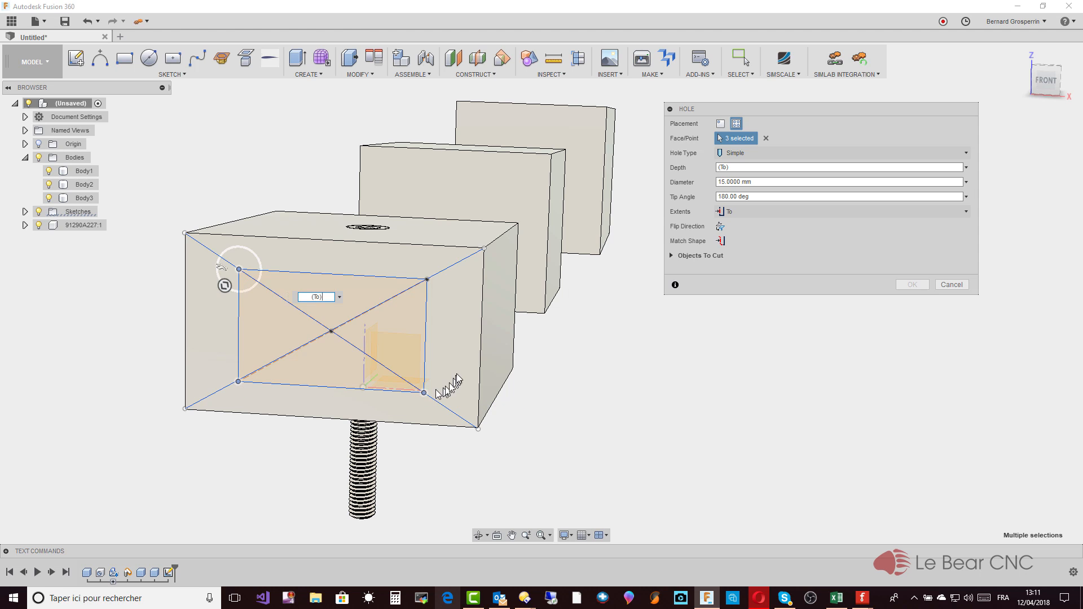
left_click(428, 280)
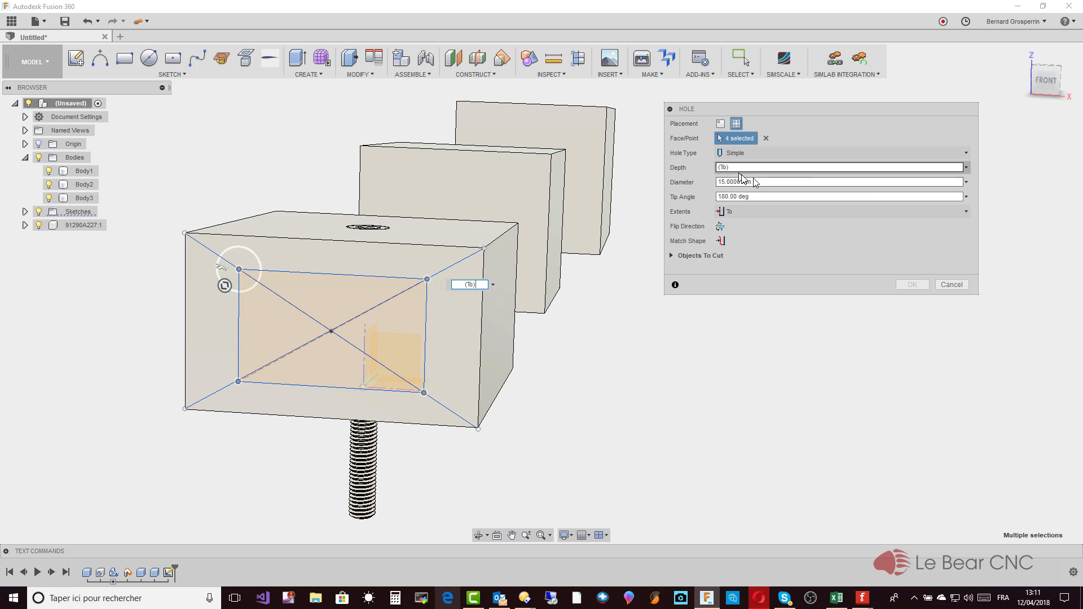
left_click(771, 182)
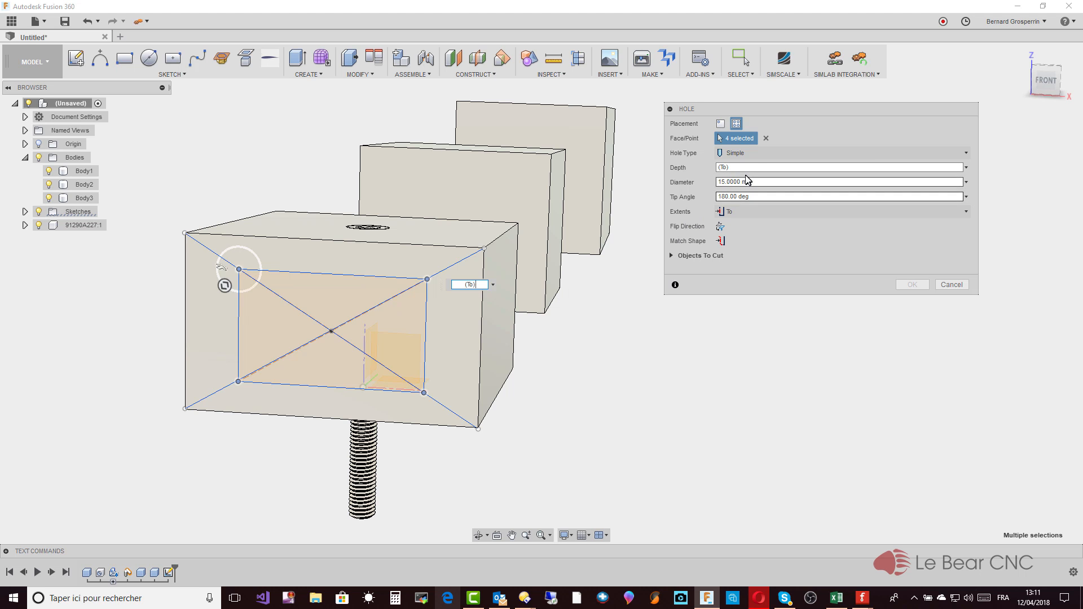
left_click(730, 212)
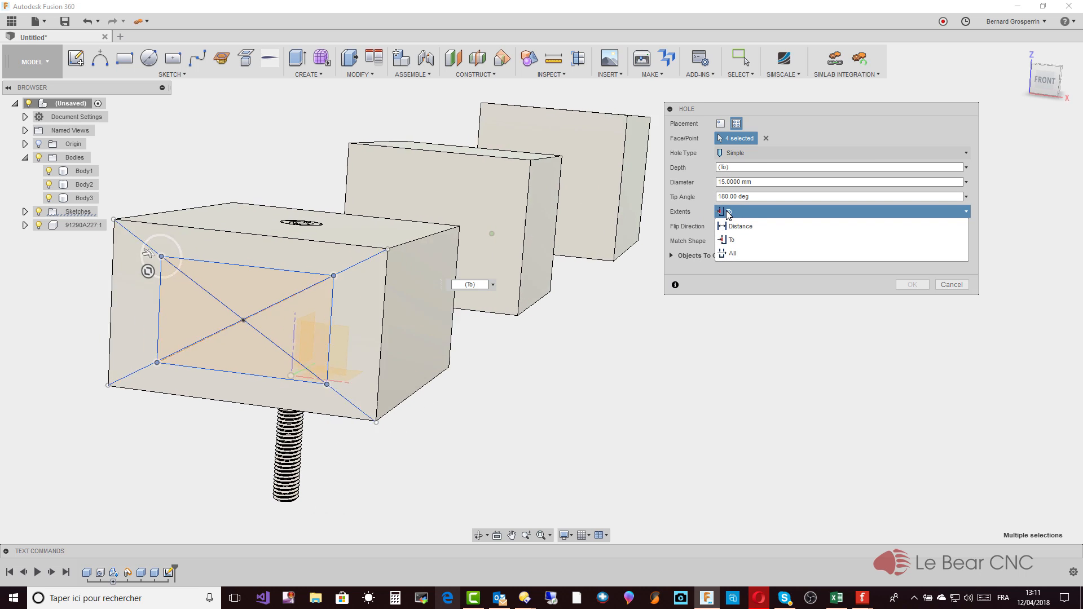
left_click(732, 241)
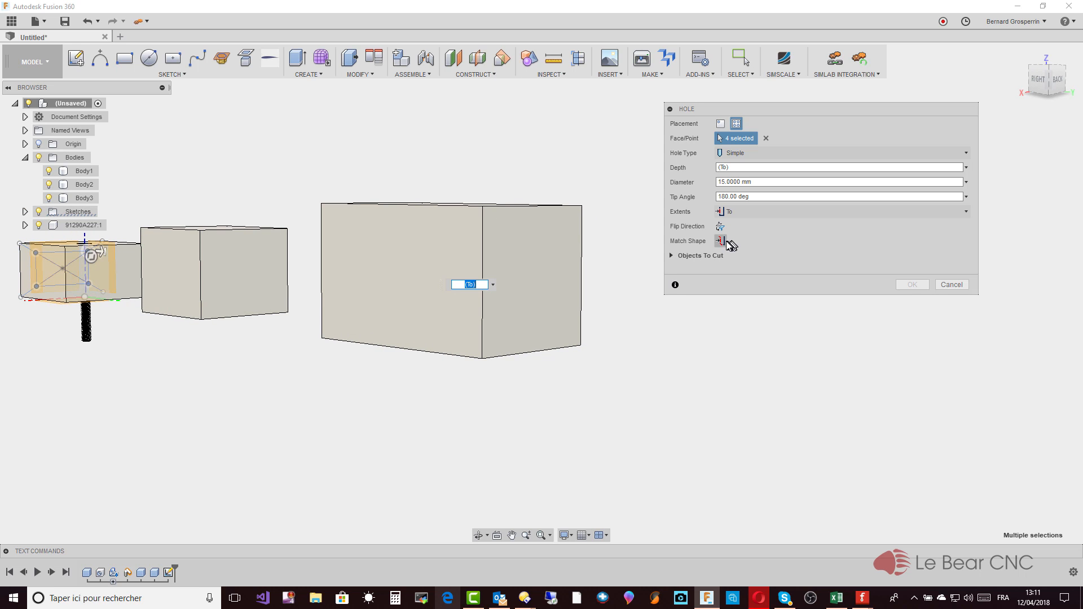
left_click(730, 217)
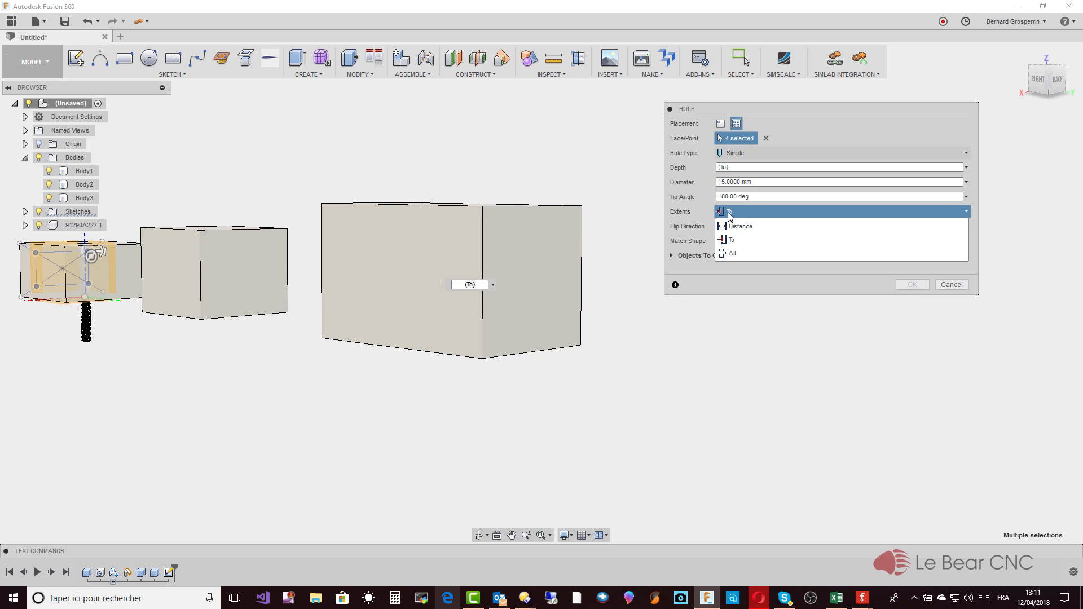
left_click(730, 220)
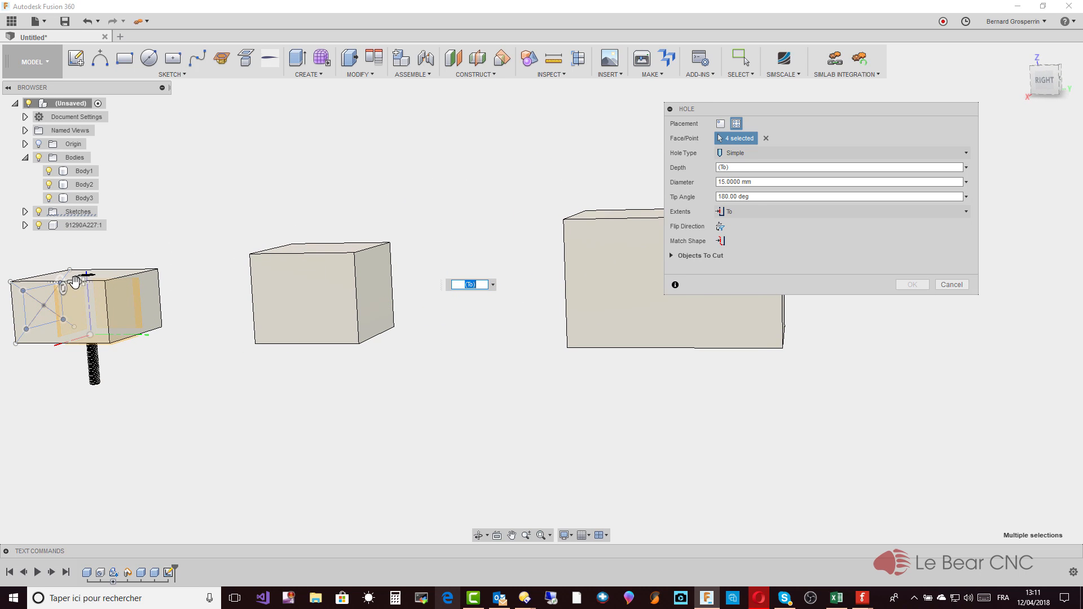
left_click_drag(75, 282, 102, 286)
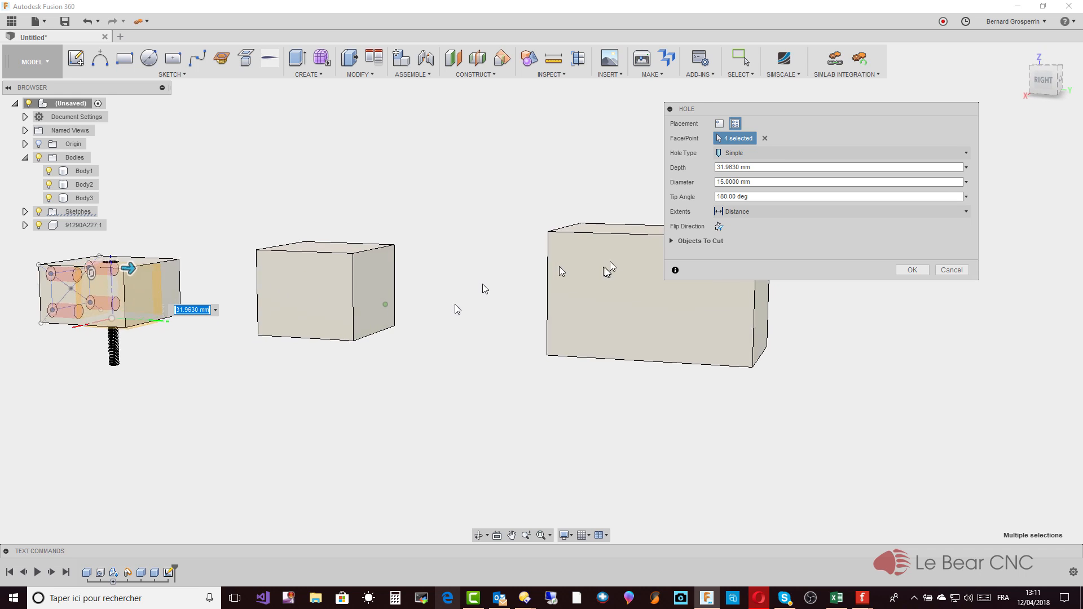
Set the holes' extents to To and end them at the back face of the third block
left_click(966, 212)
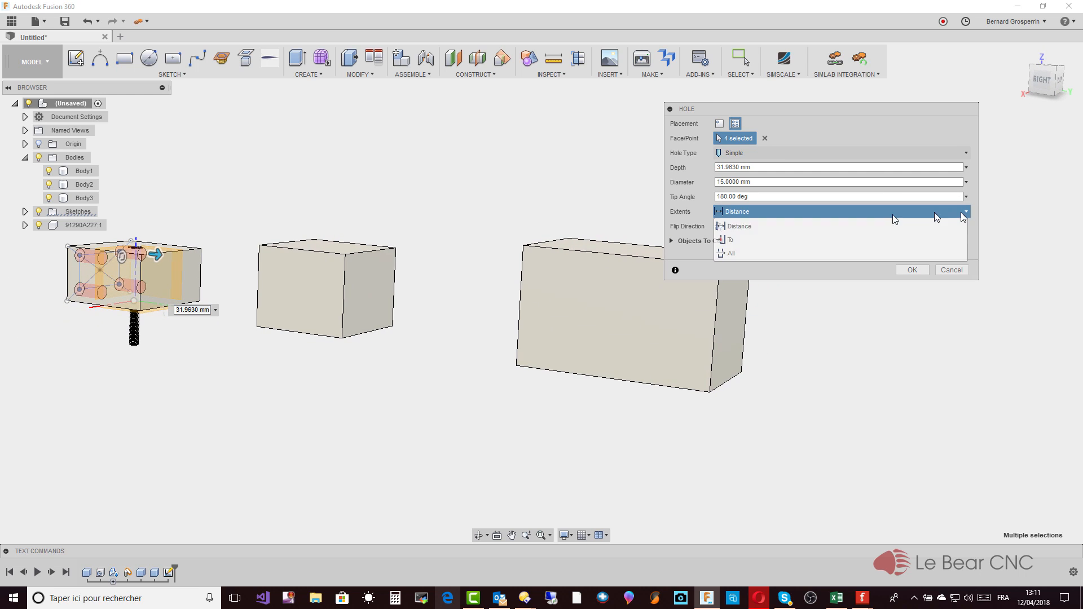
left_click(859, 240)
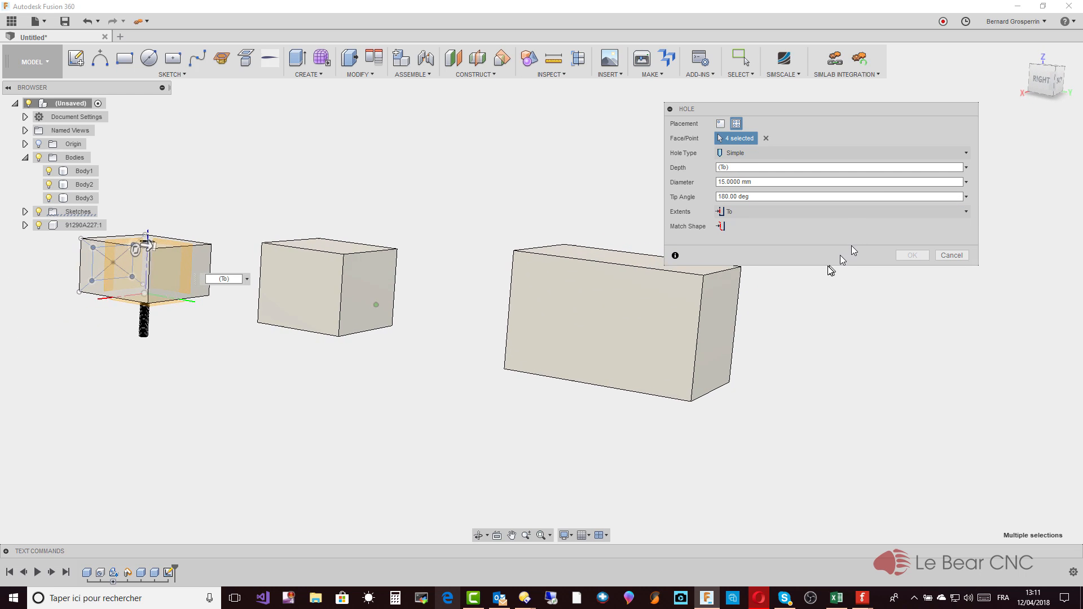
left_click(709, 314)
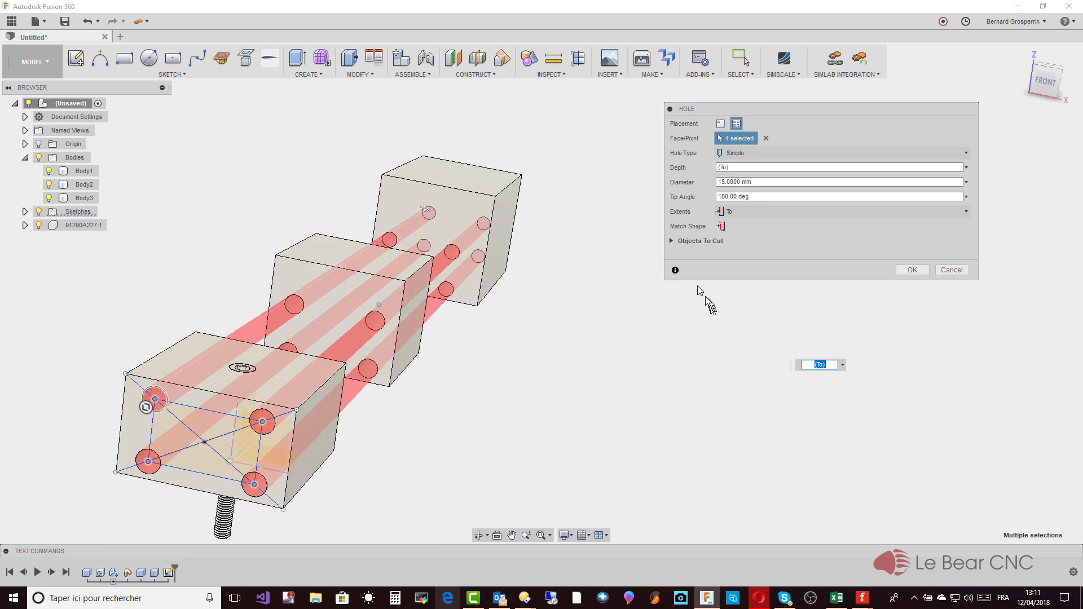
Exclude the middle block, Body2, from the objects to cut and create the four holes
left_click(671, 242)
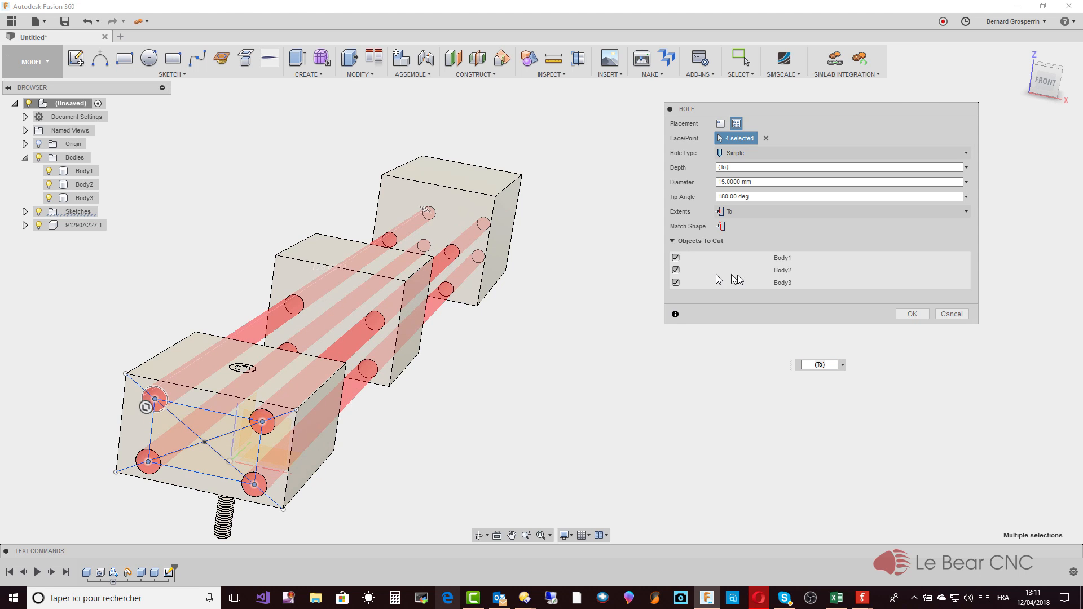
left_click(675, 271)
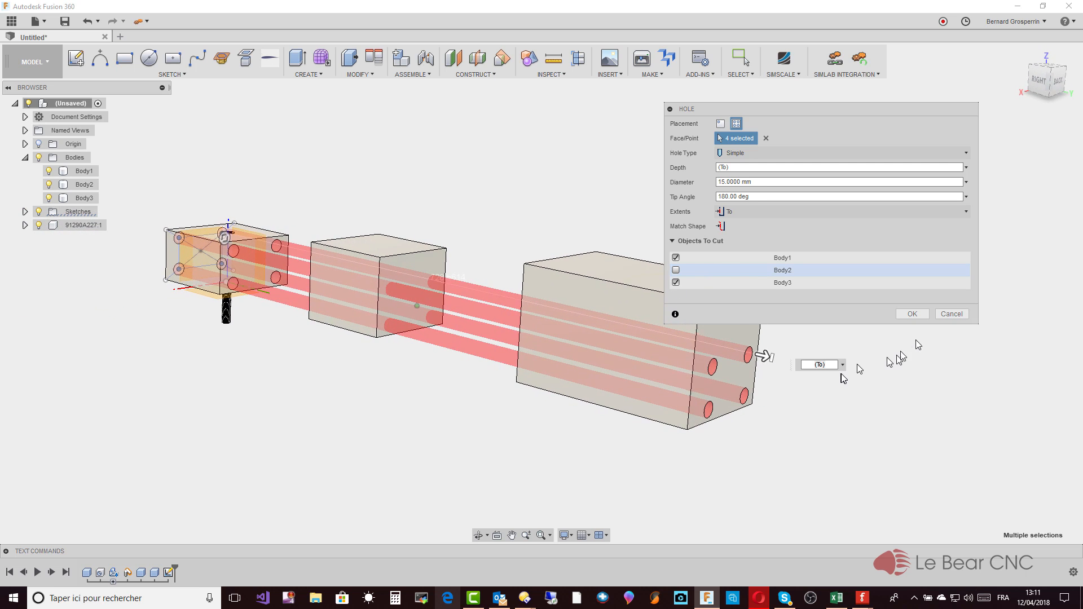
left_click(912, 314)
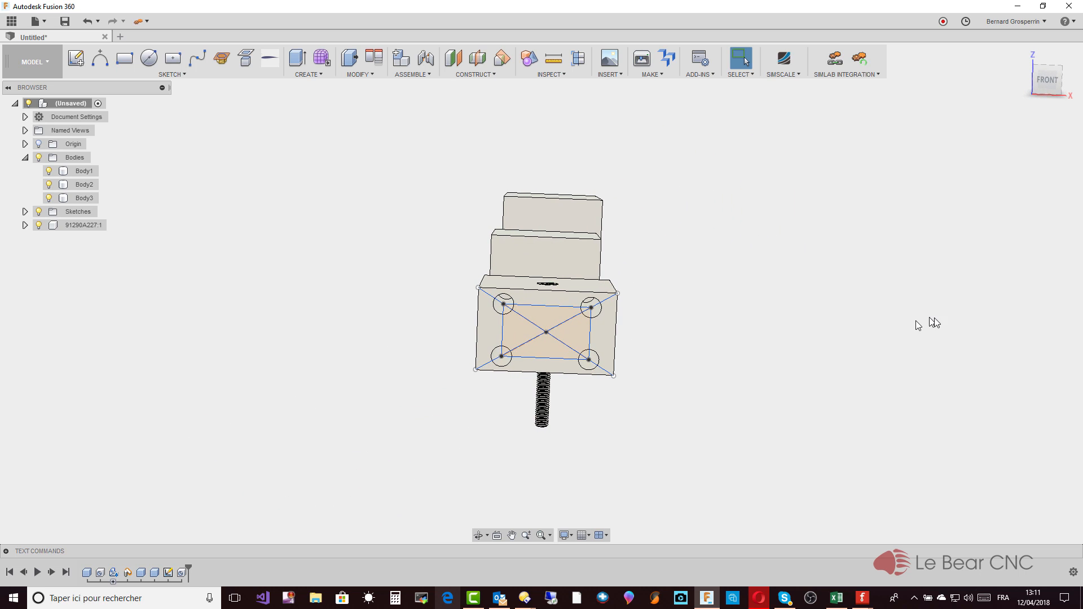
Hide all sketches in the design so only the drilled blocks and the screw are displayed
left_click(39, 211)
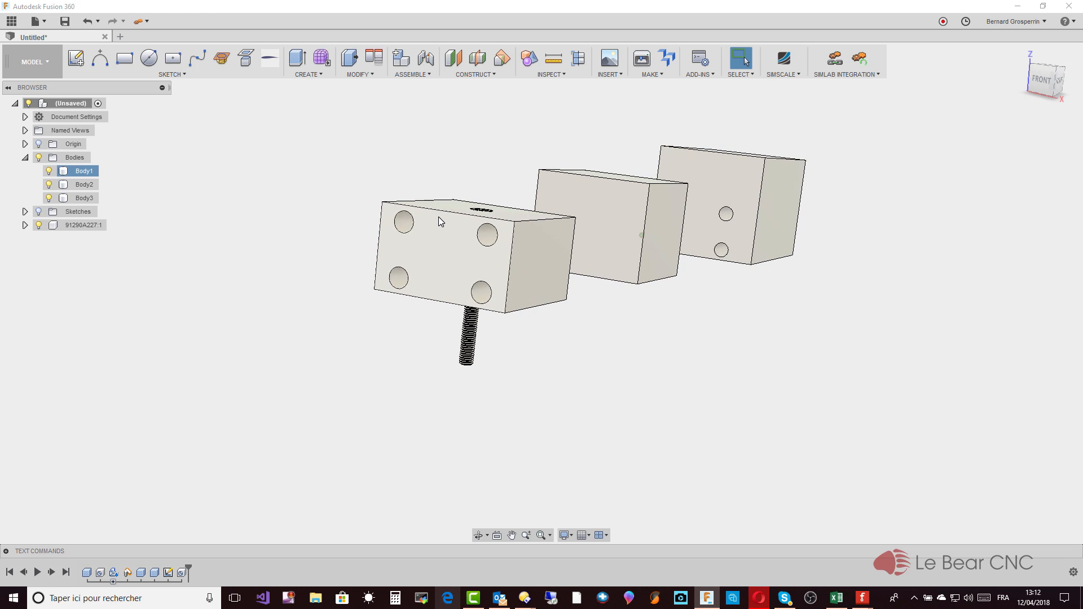
left_click(322, 76)
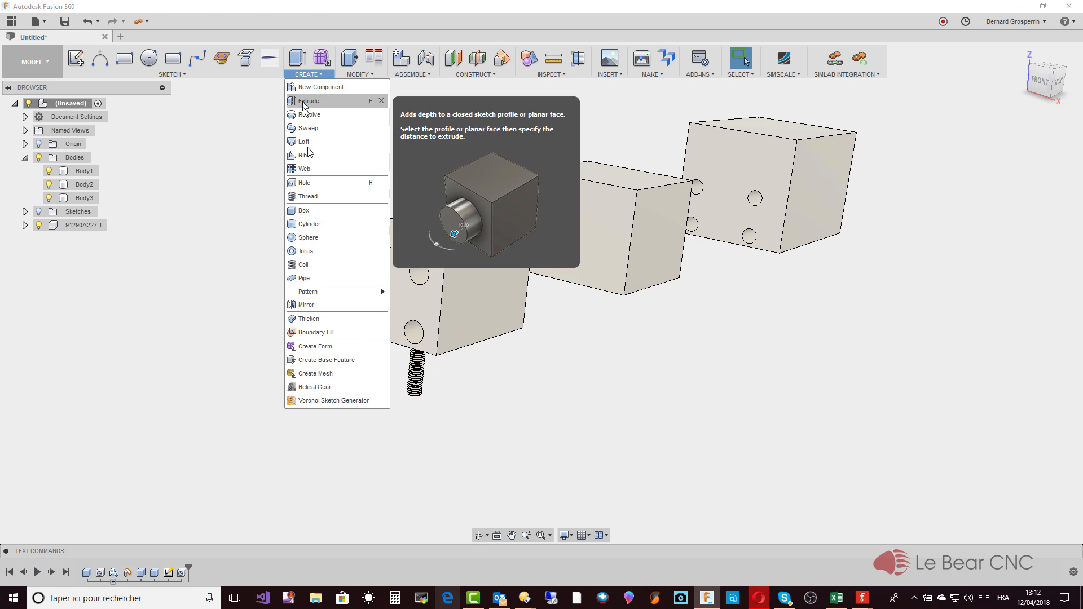
Start a thread on the front block's upper-right hole and make it a modeled thread
left_click(308, 197)
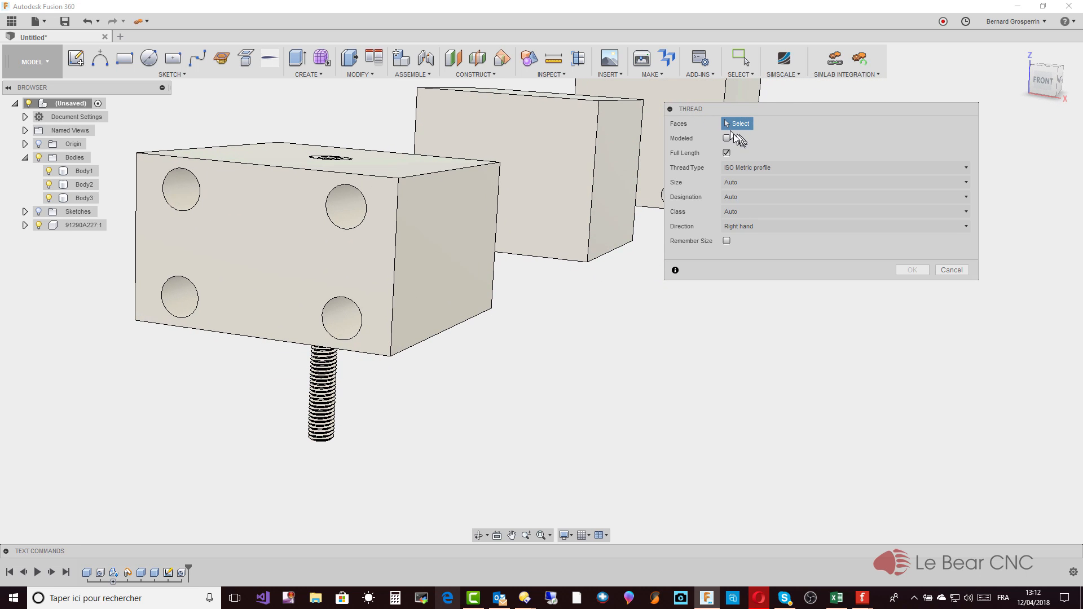
left_click(349, 214)
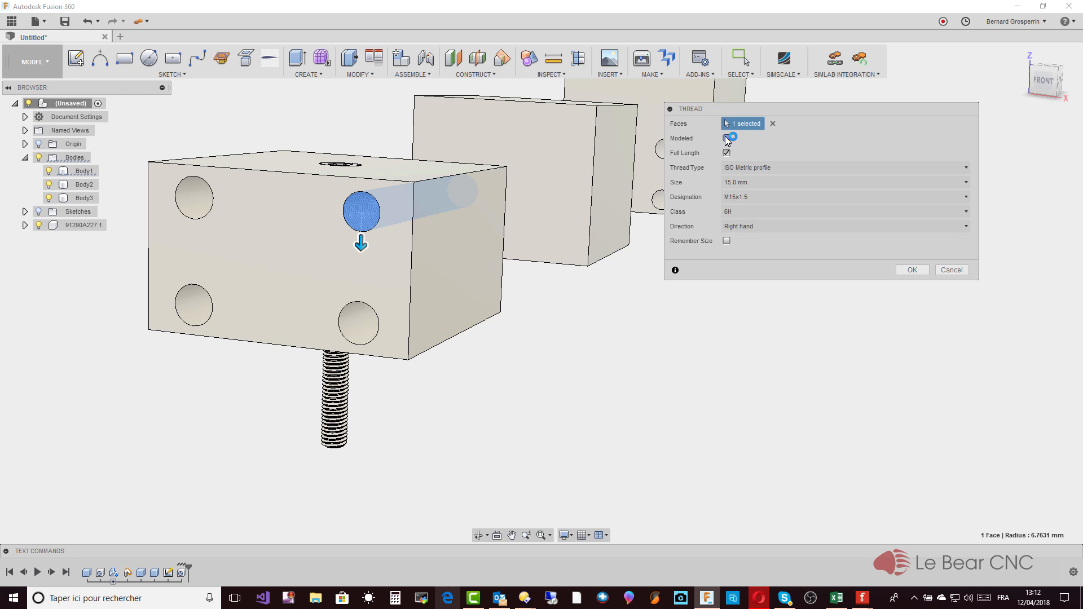
middle_click_drag(536, 164, 618, 295, "shift")
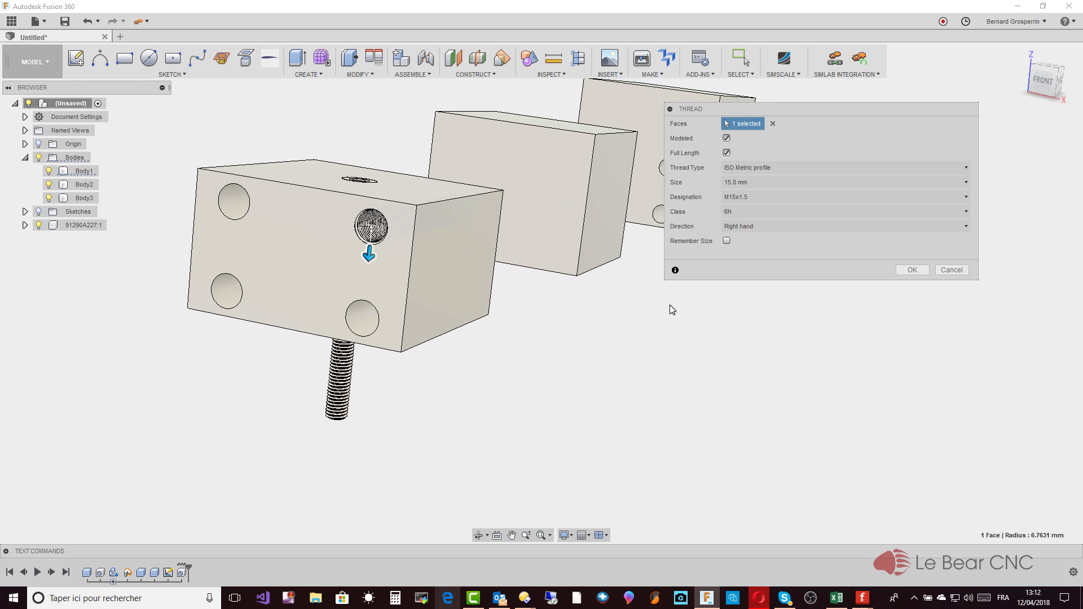
middle_click_drag(669, 307, 727, 160, "shift")
Turn off Full Length, set the thread offset to 5 mm with the ISO Metric profile and 10 mm length, and create the thread
left_click(727, 153)
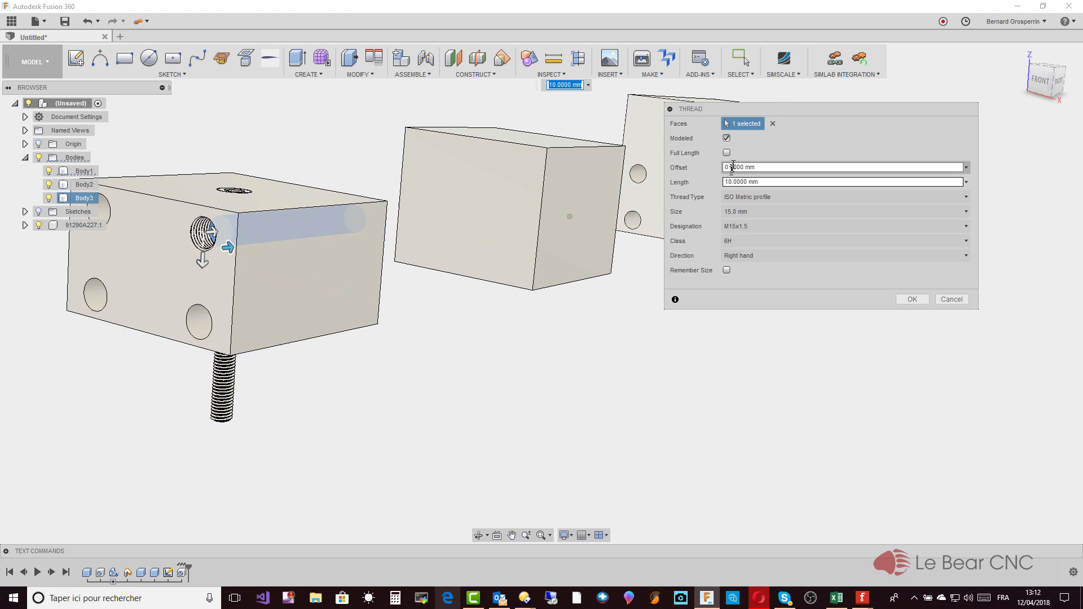
left_click(728, 167)
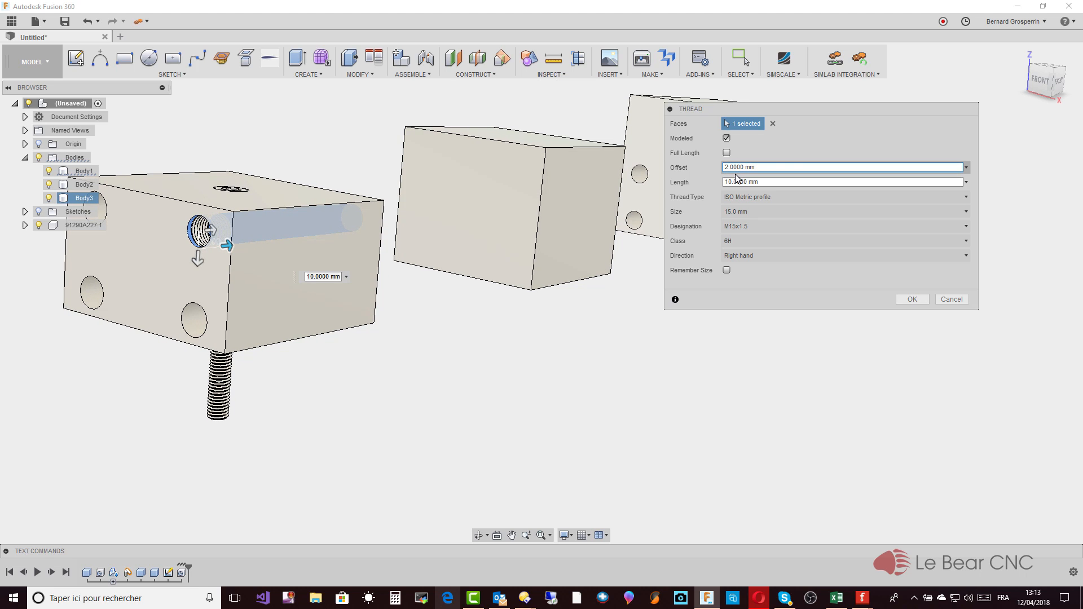
type("5")
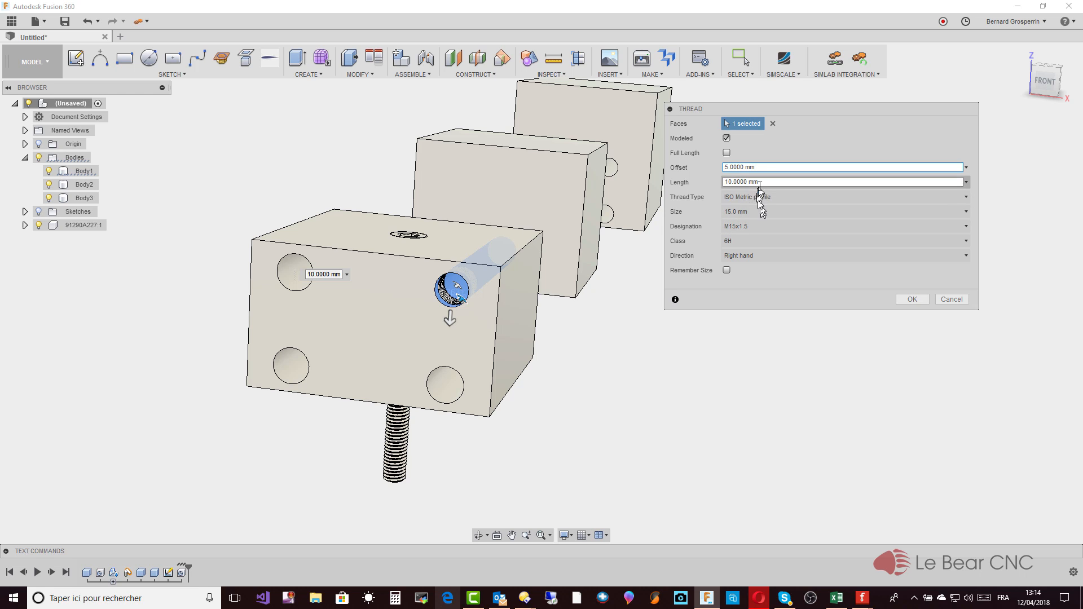
left_click(967, 197)
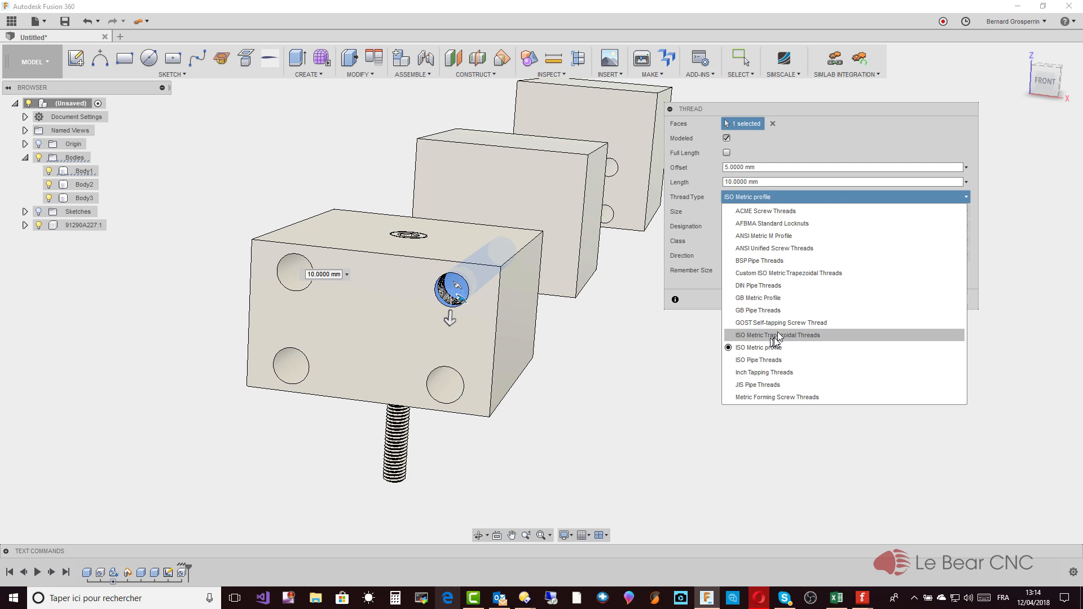
left_click(1017, 314)
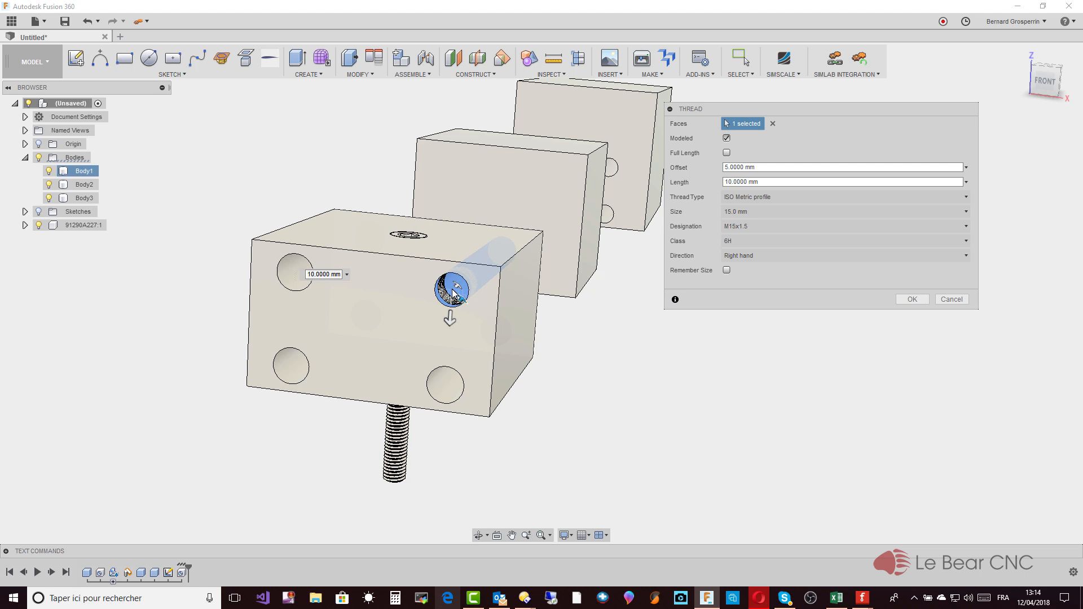
left_click(902, 299)
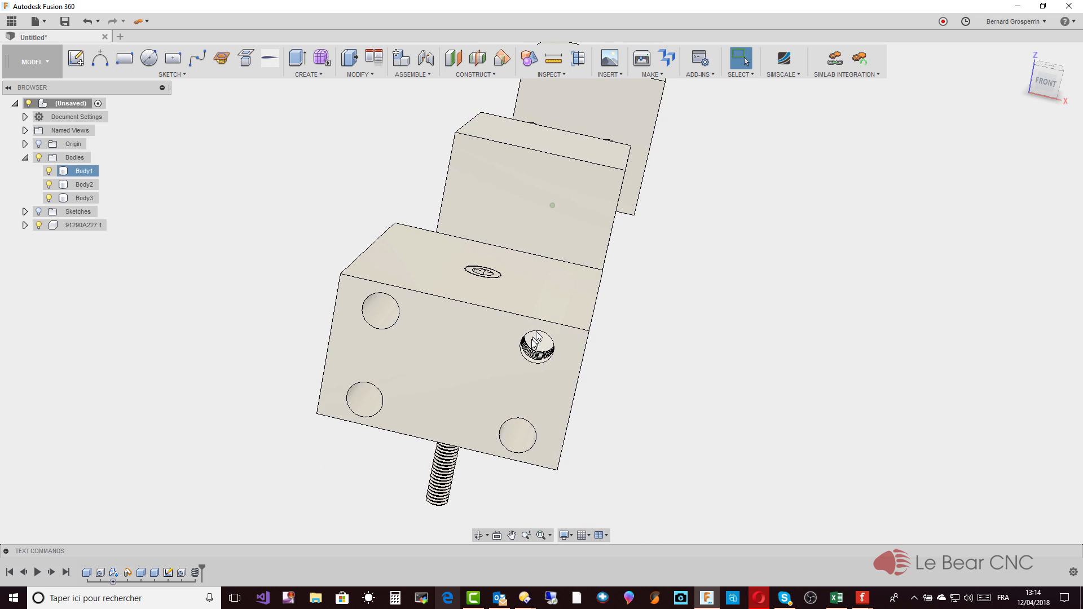
Edit the hole's thread feature and extend its length to 100 mm
left_click(195, 573)
right_click(195, 573)
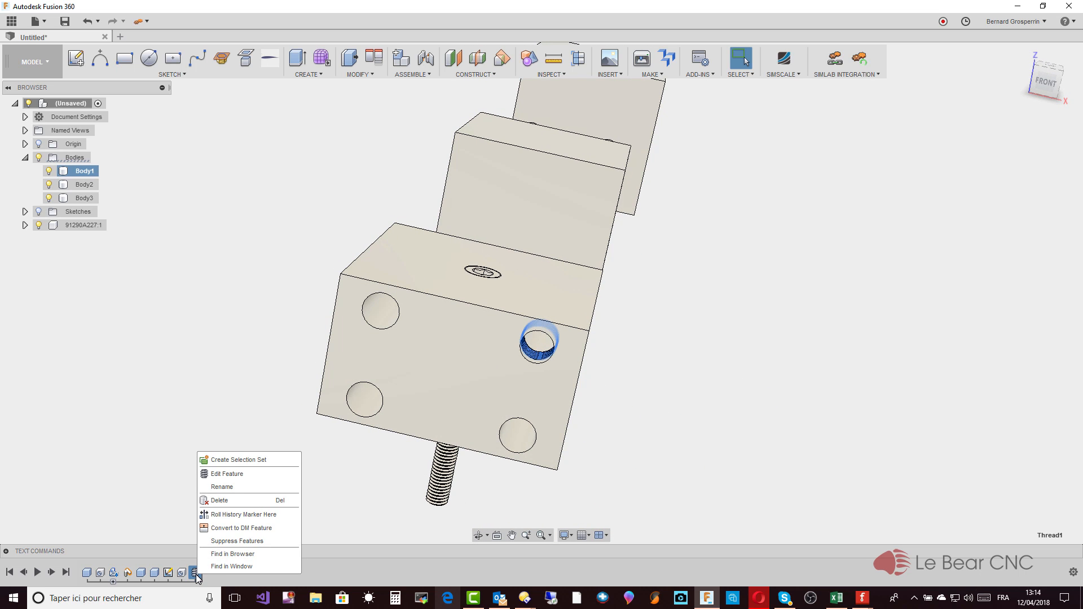
left_click(233, 475)
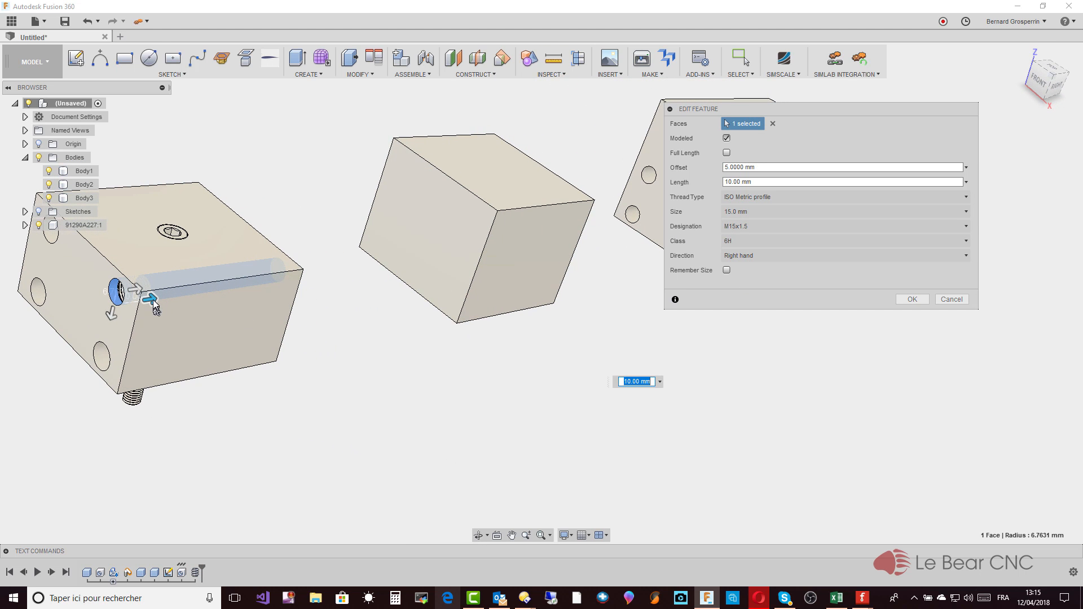
left_click_drag(153, 303, 260, 286)
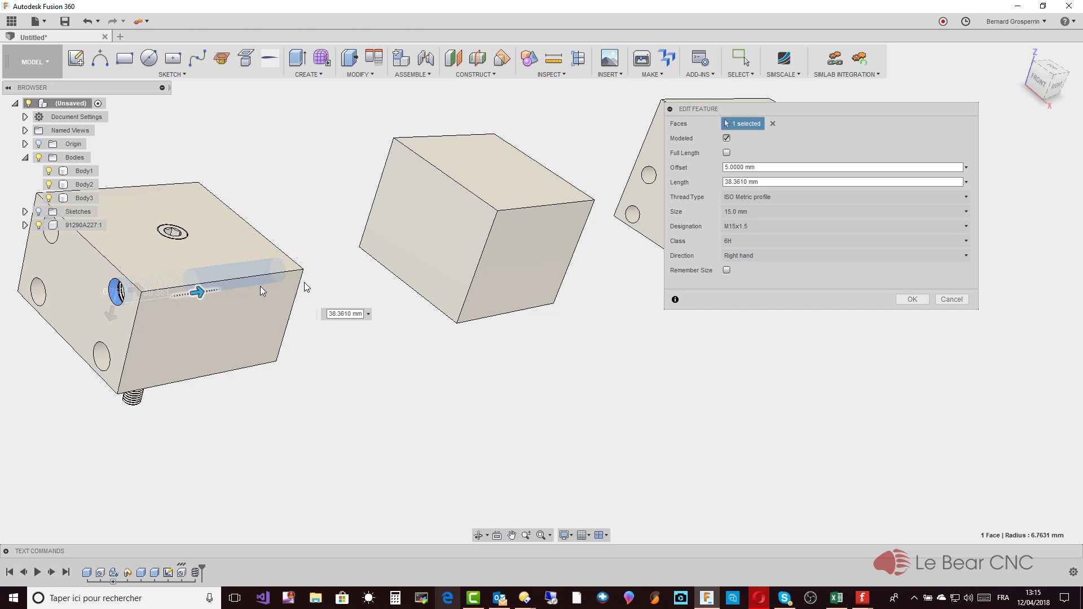
left_click(966, 182)
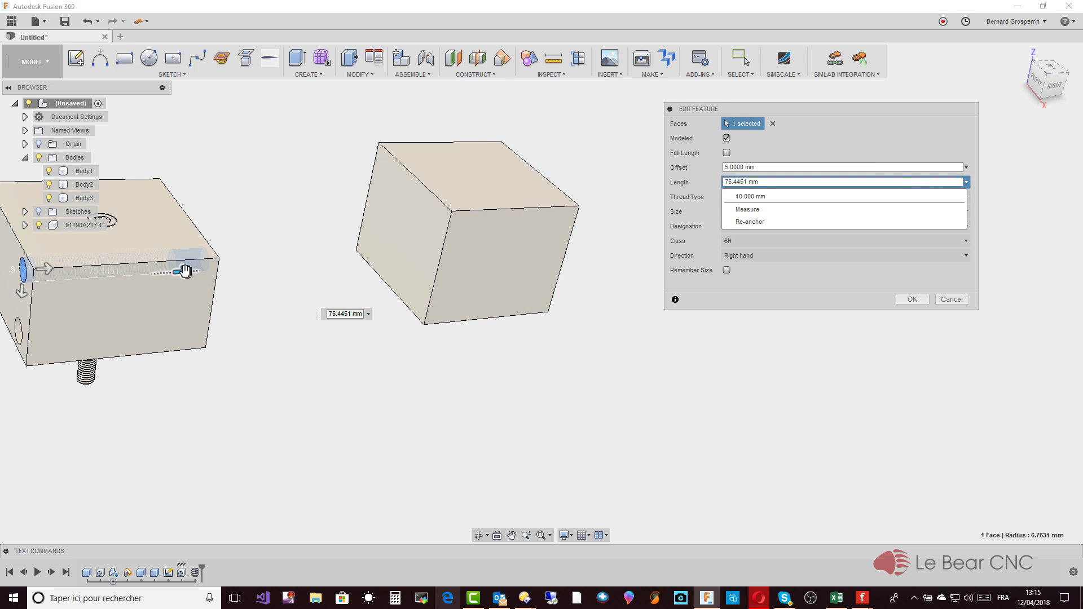
left_click_drag(186, 271, 247, 271)
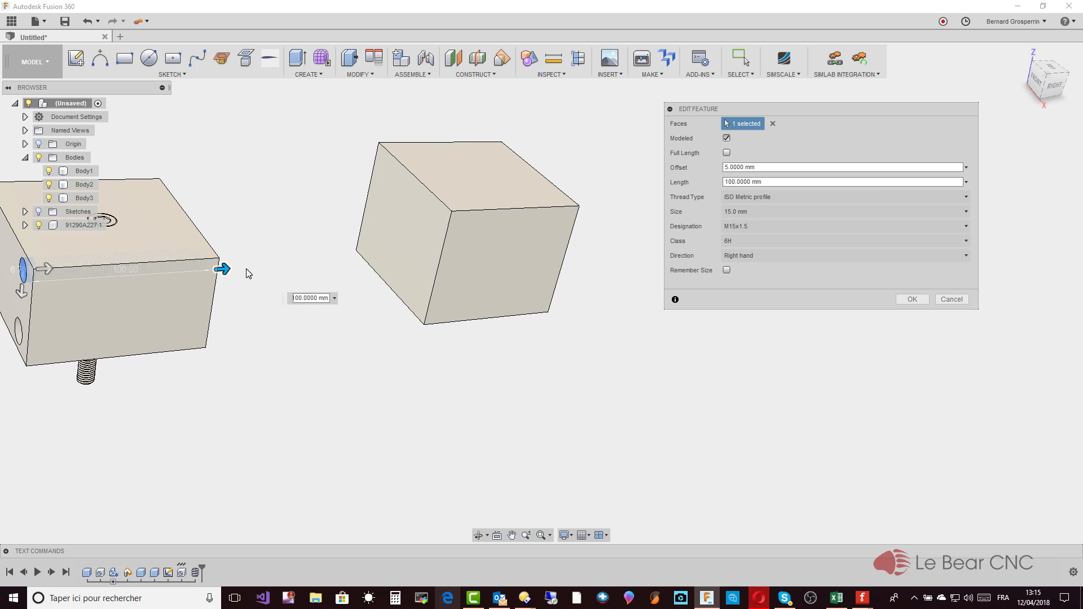
left_click(922, 299)
middle_click_drag(220, 353, 546, 330, "shift")
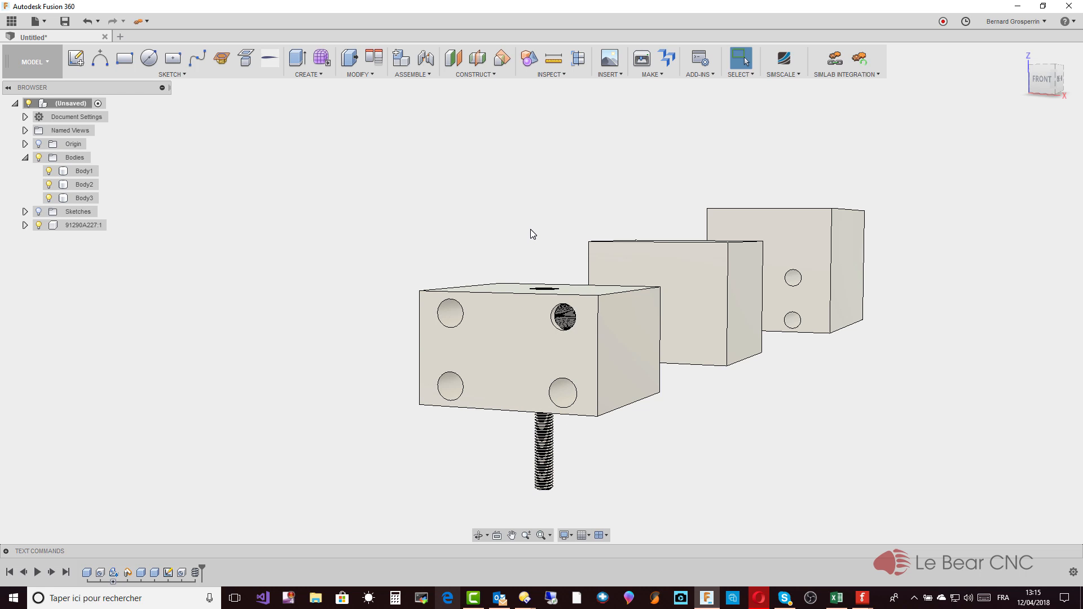
Start a cylinder above the front block, drawn about 26 mm in diameter and about 142 mm high
left_click(320, 76)
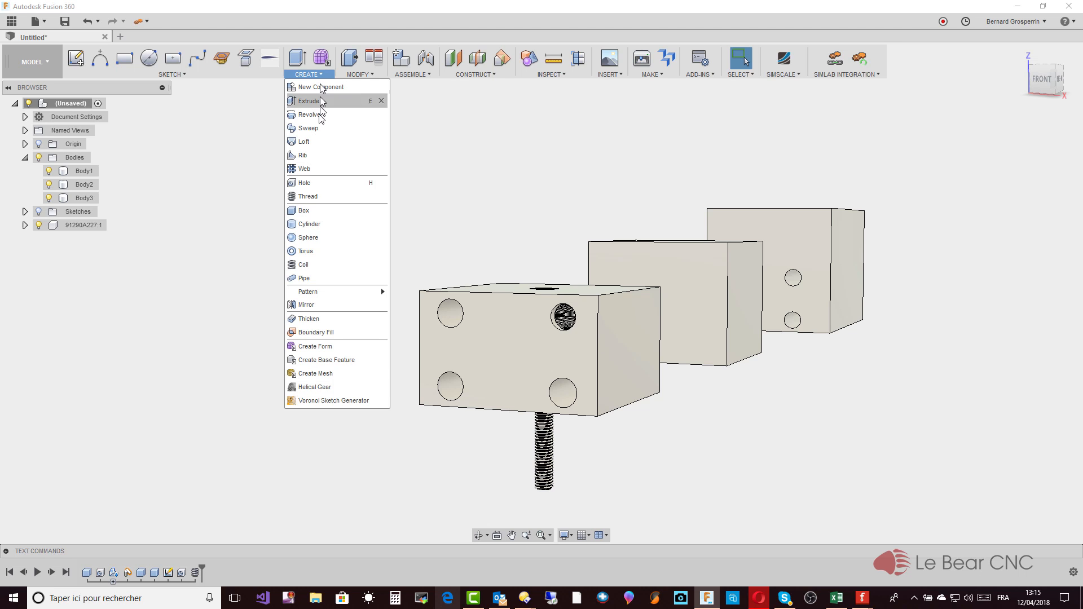
left_click(308, 226)
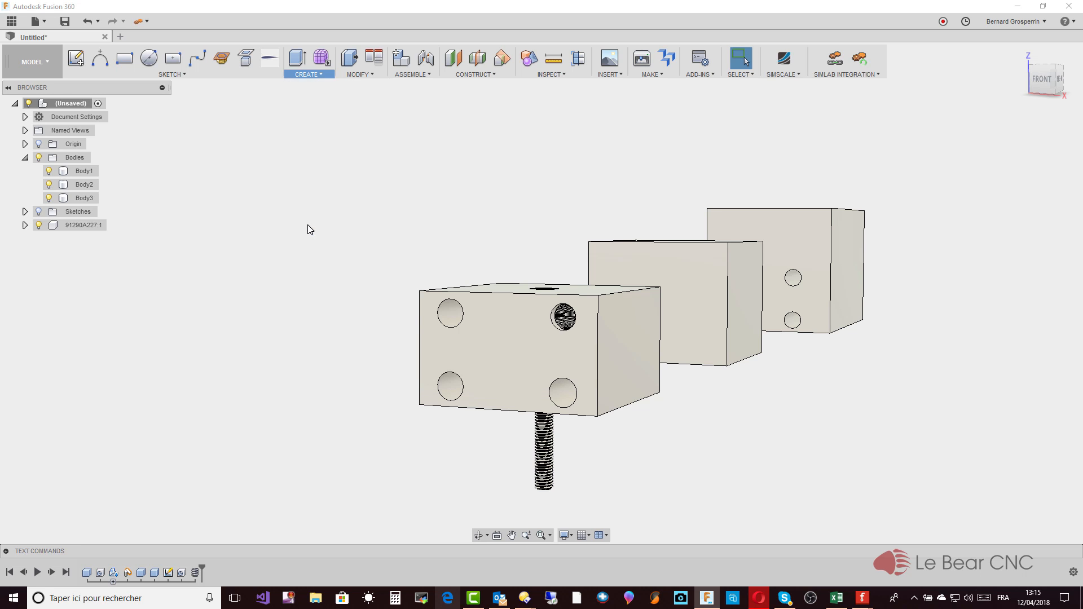
middle_click_drag(309, 228, 323, 265, "shift")
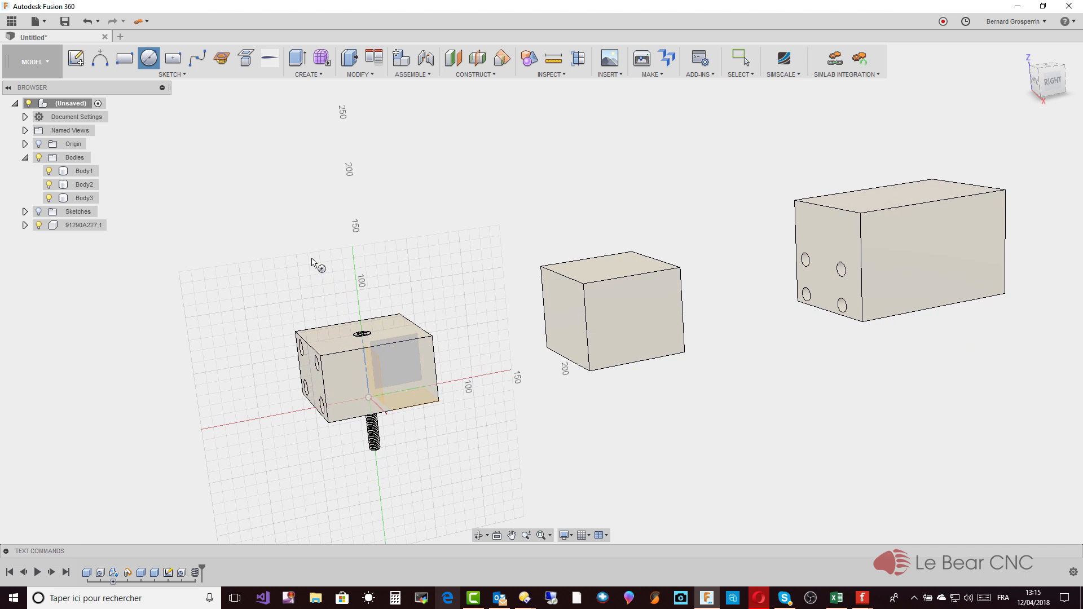
left_click(311, 262)
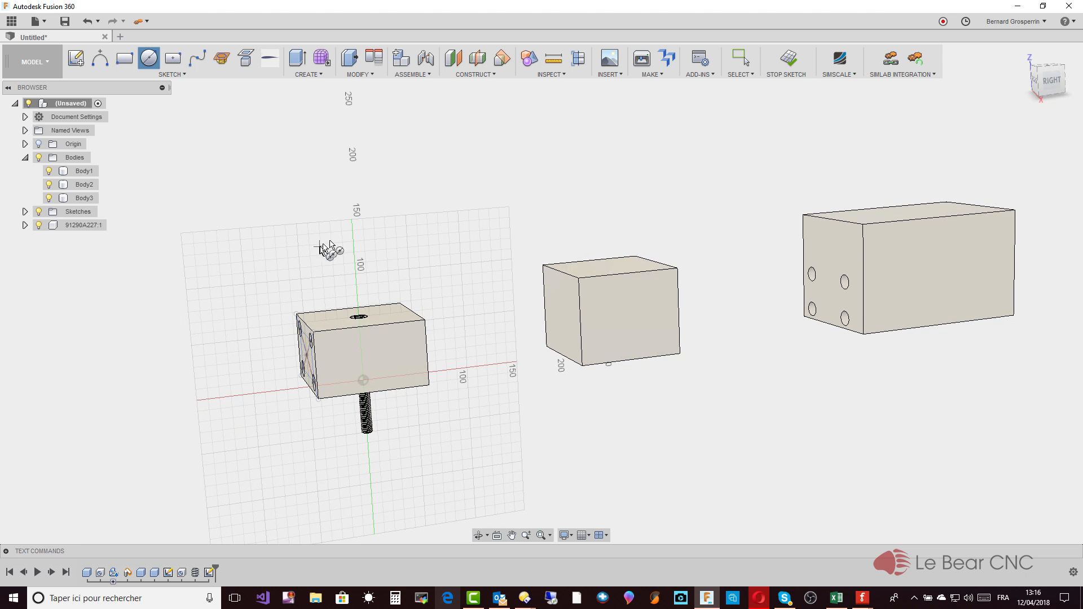
left_click(351, 221)
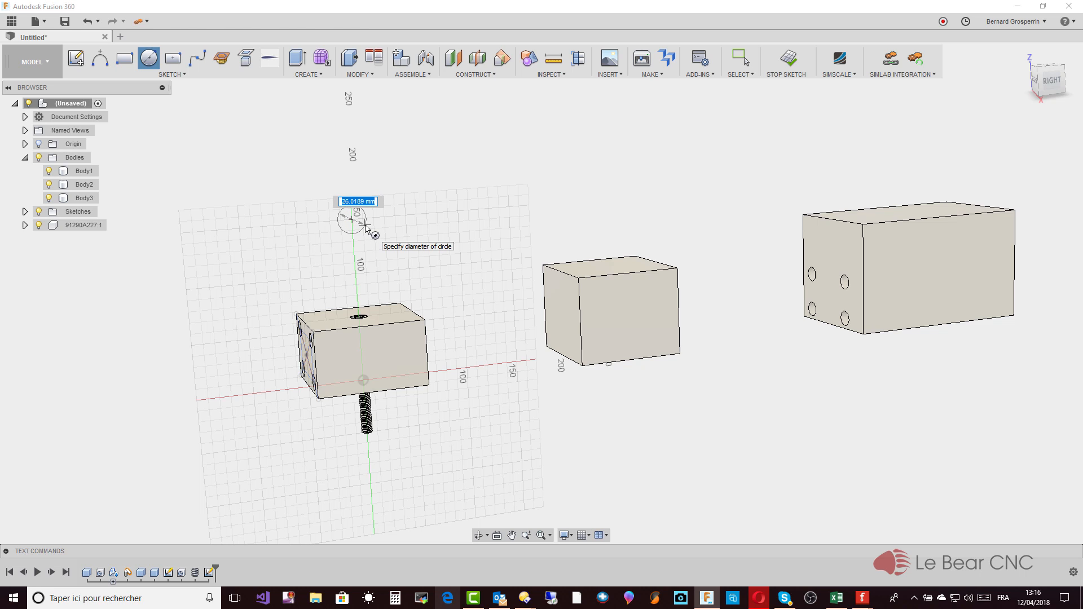
left_click(366, 226)
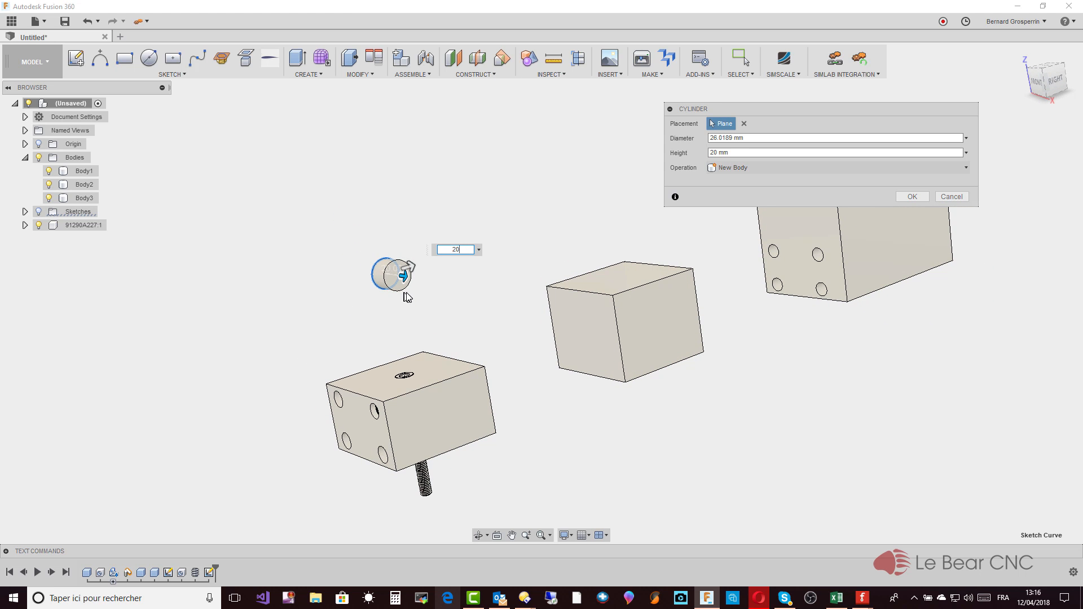
left_click_drag(402, 275, 485, 288)
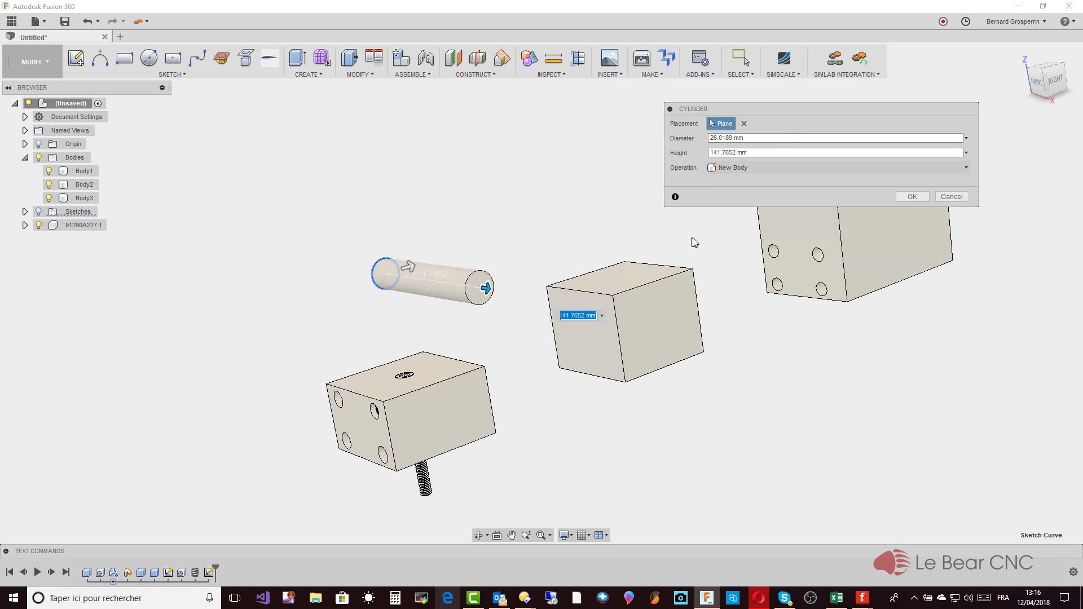
Set the cylinder's diameter to 20 mm and height to 120 mm, and create it as a new body
left_click(774, 140)
type("20")
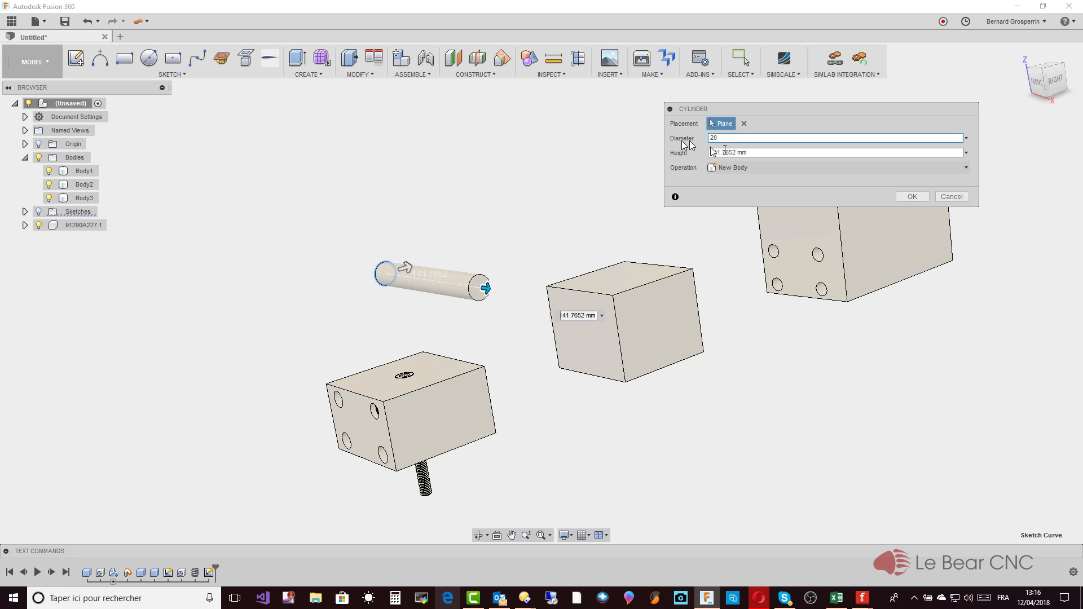
key("Tab")
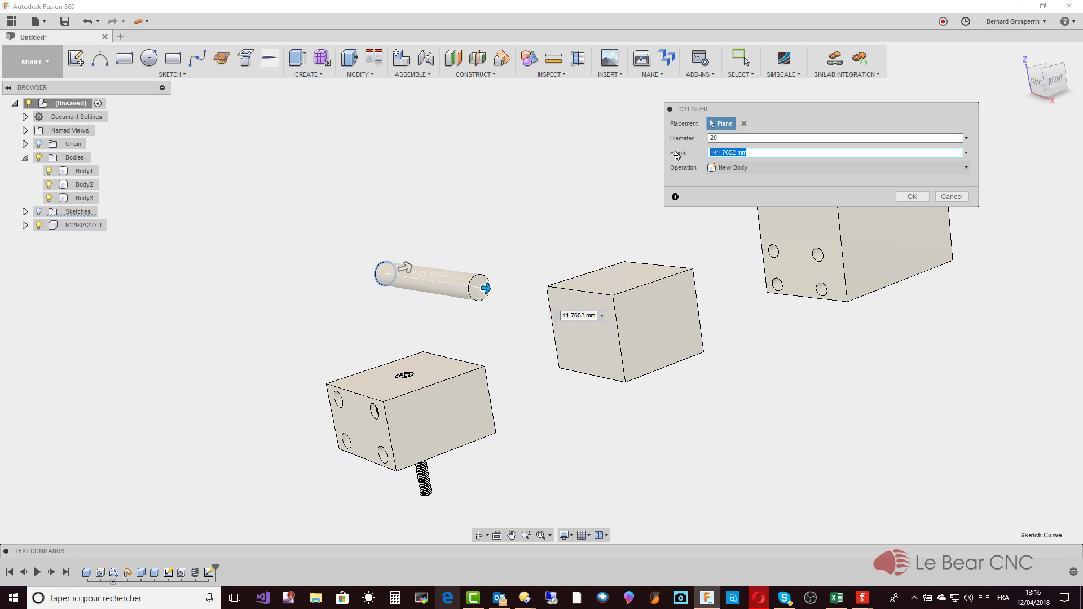
type("120")
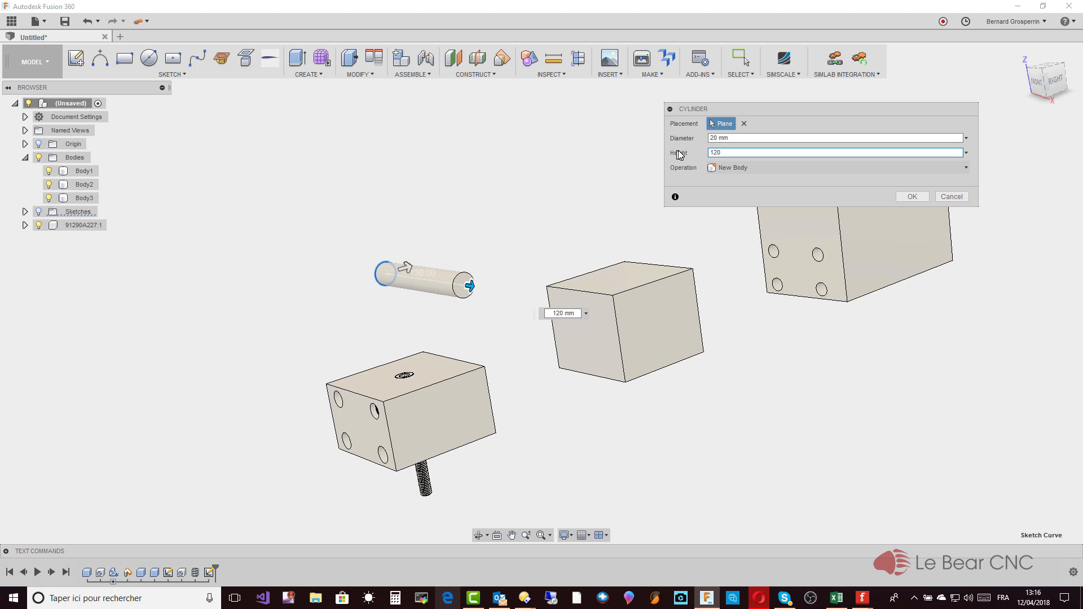
left_click(912, 196)
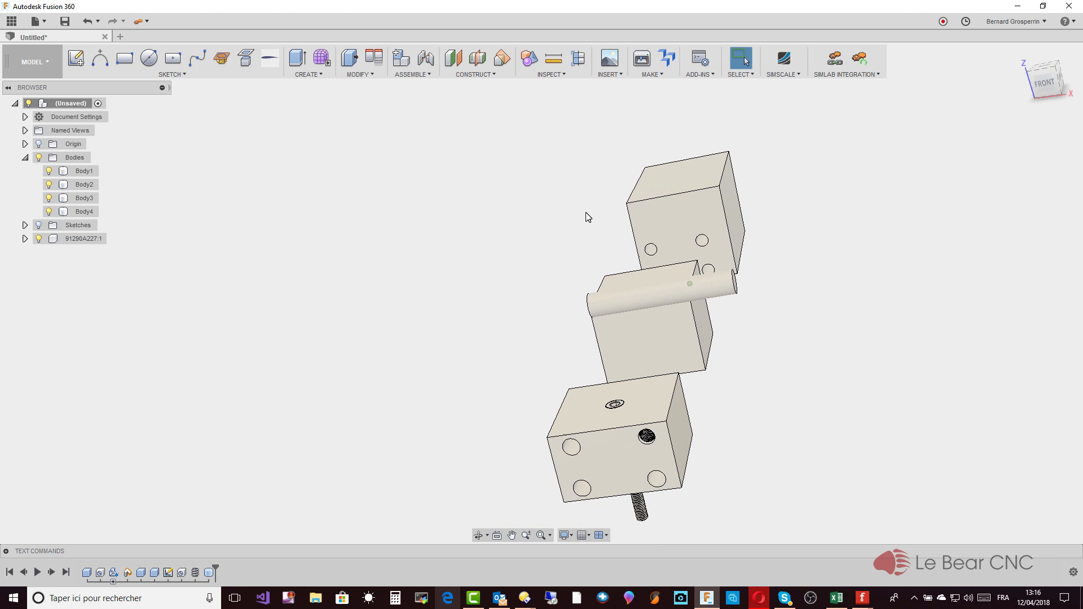
Add a modeled, full-length M20x2.5 ISO Metric right-hand thread to the cylinder's outer face
left_click(309, 73)
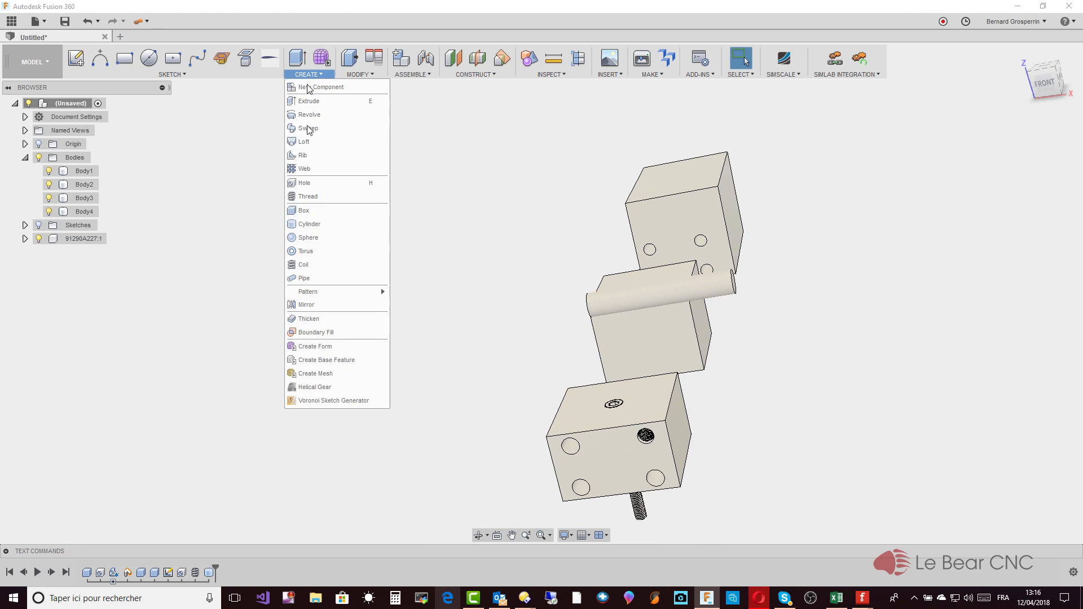
left_click(309, 197)
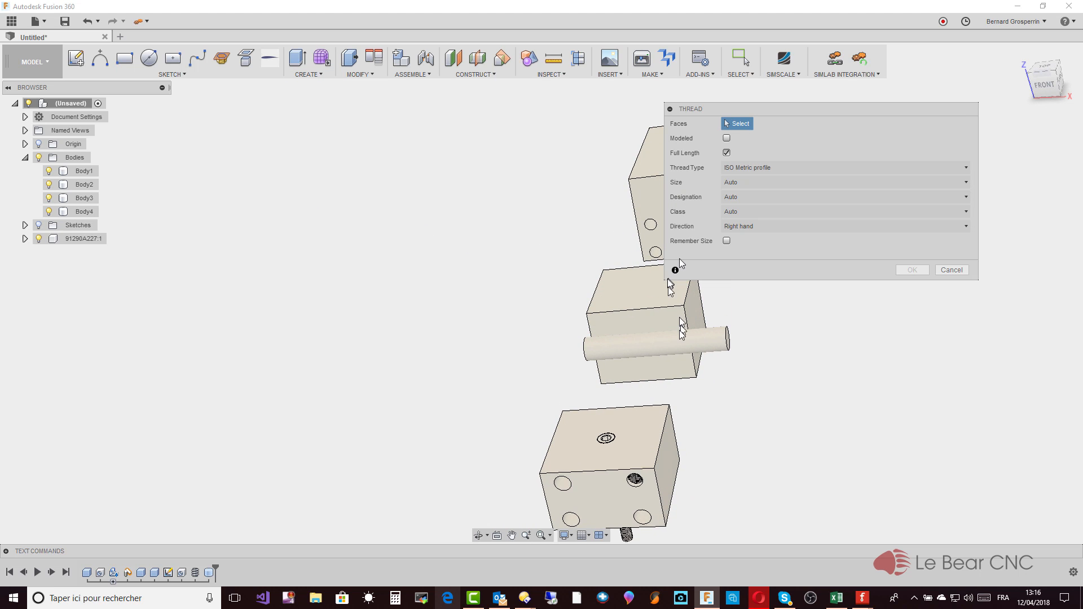
left_click(679, 344)
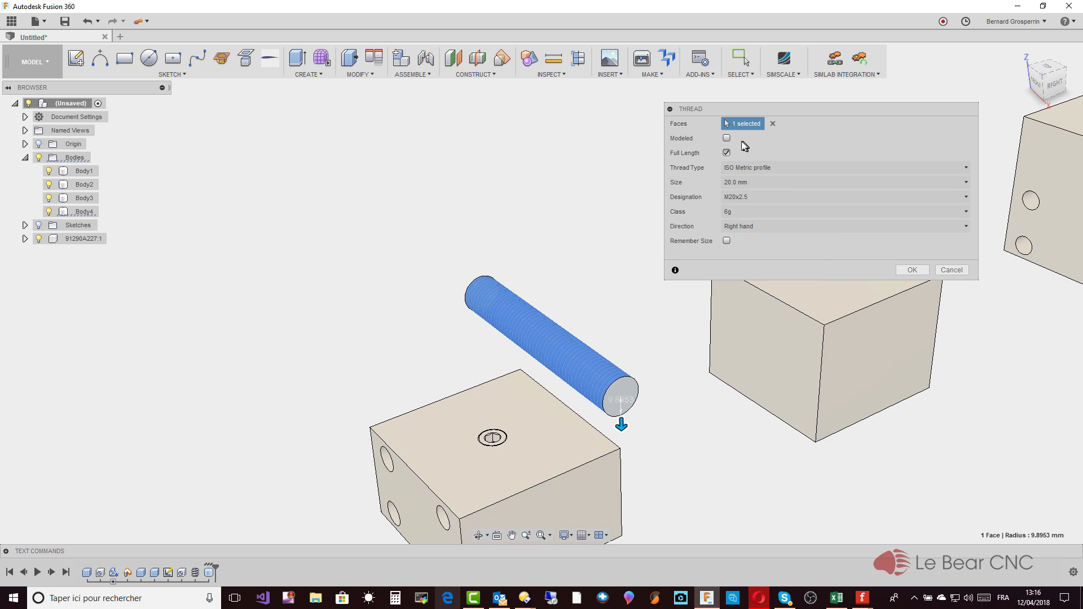
left_click(727, 139)
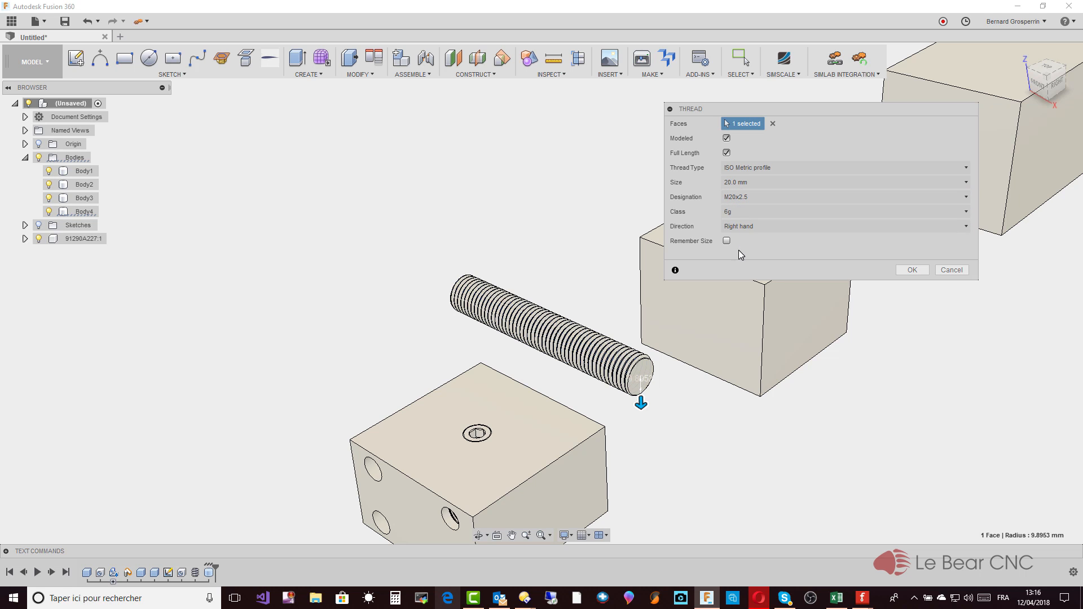
left_click(912, 271)
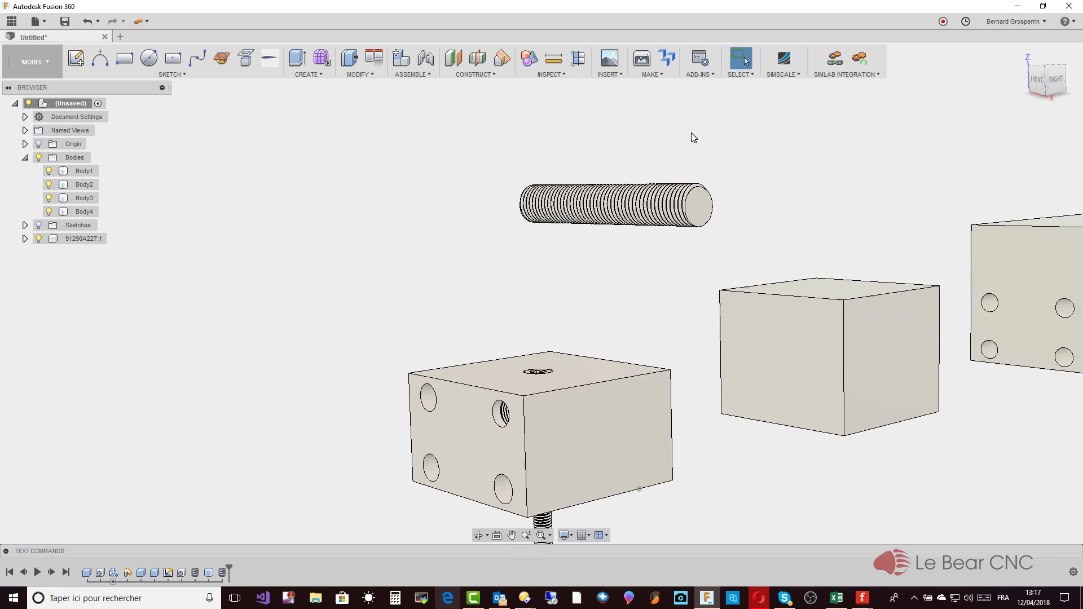
left_click(546, 208)
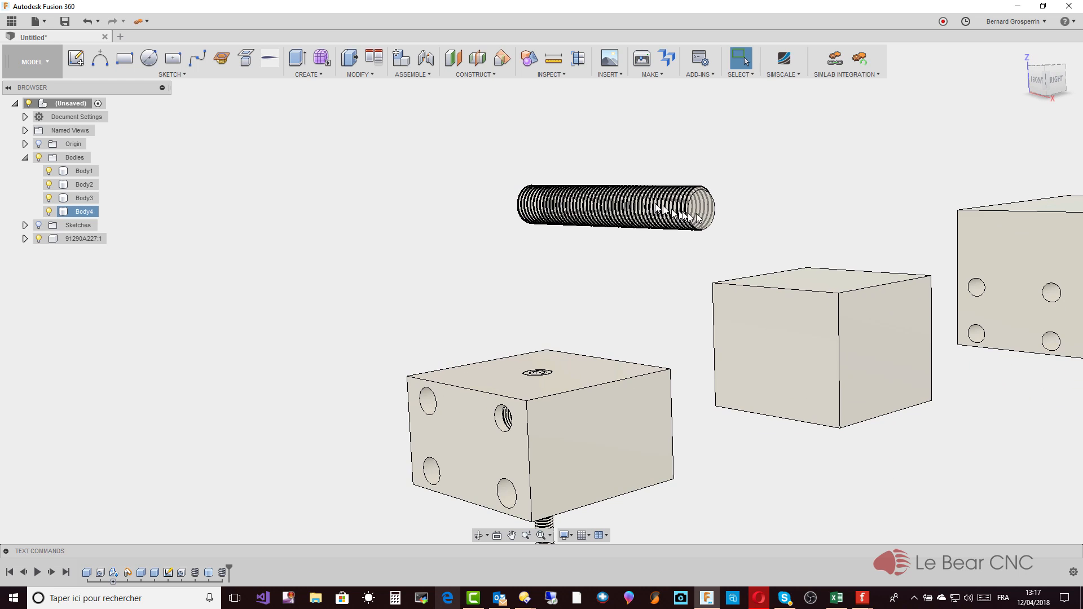
middle_click_drag(693, 214, 701, 219, "shift")
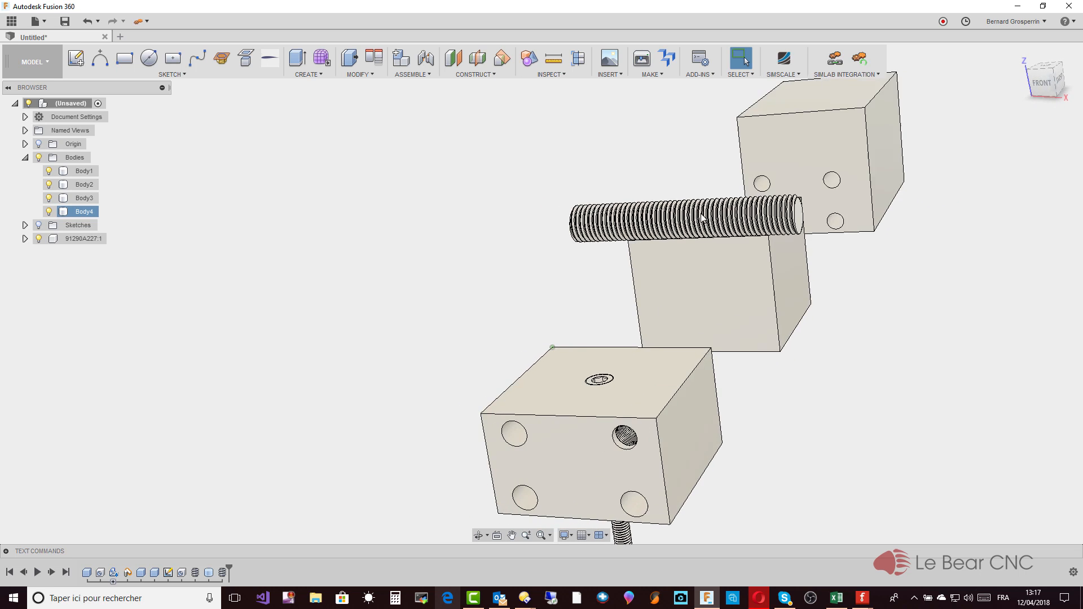
left_click(676, 193)
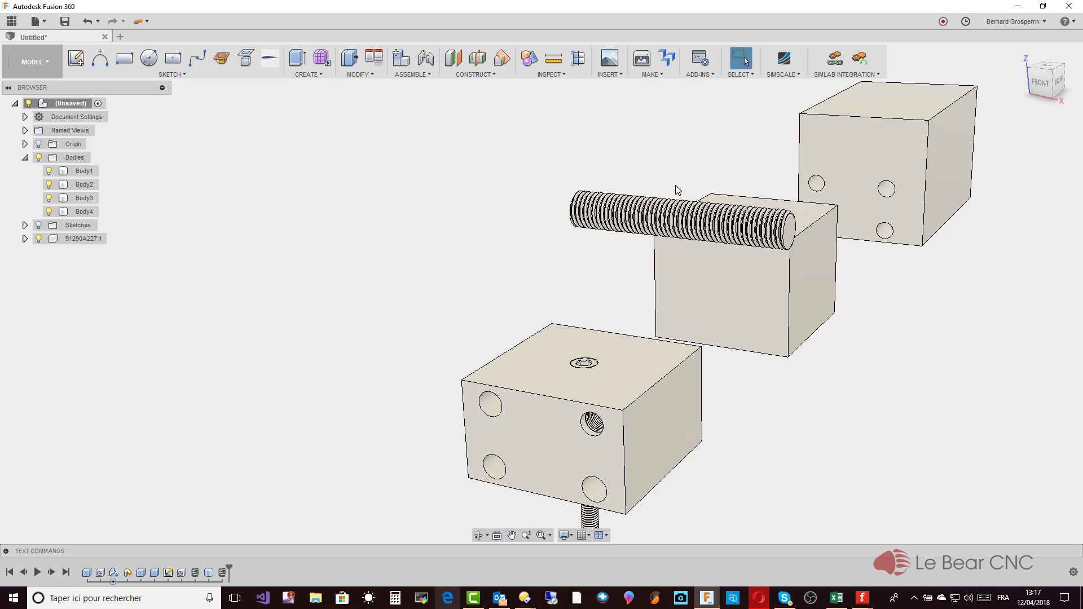
left_click(310, 75)
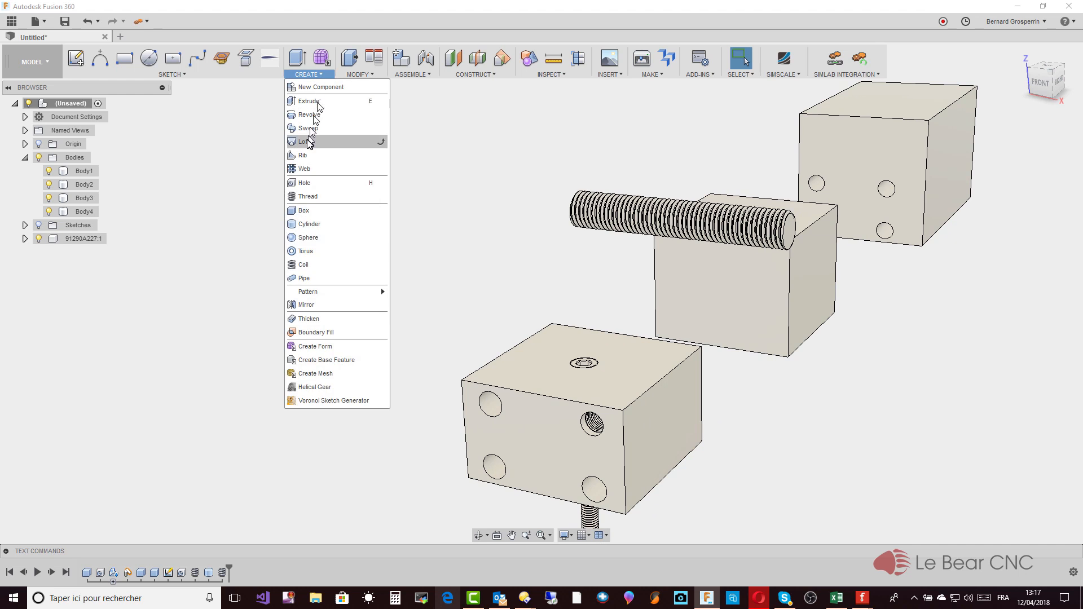
left_click(437, 187)
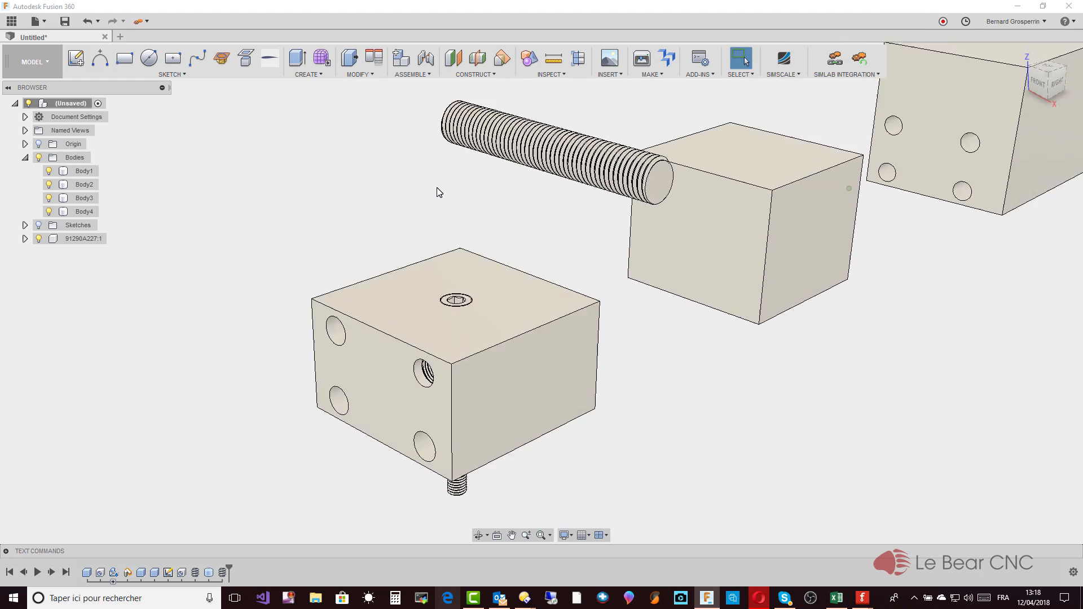
left_click(491, 167)
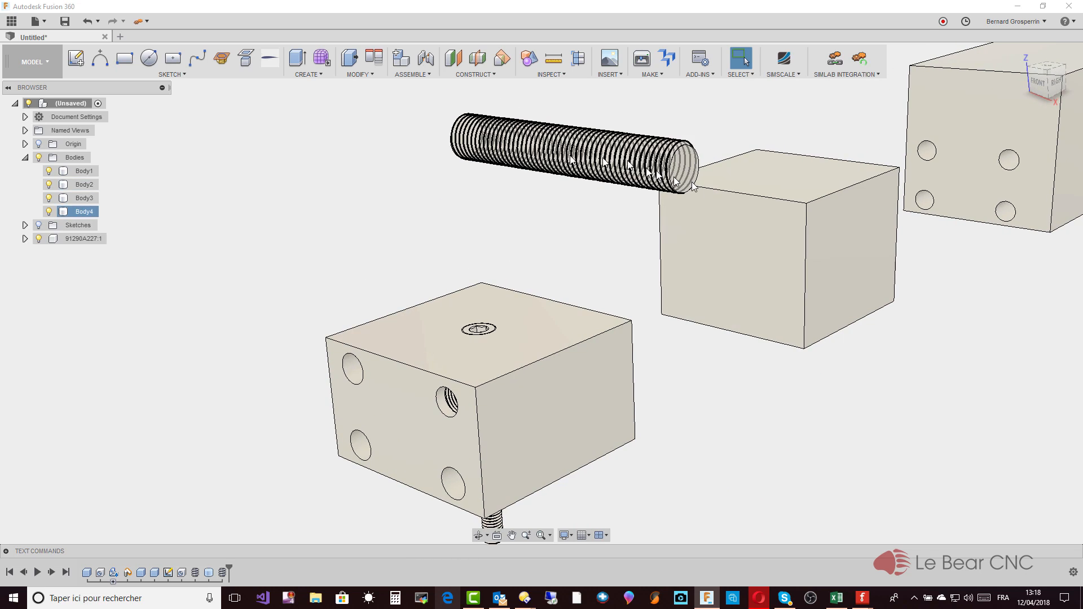
left_click(497, 180)
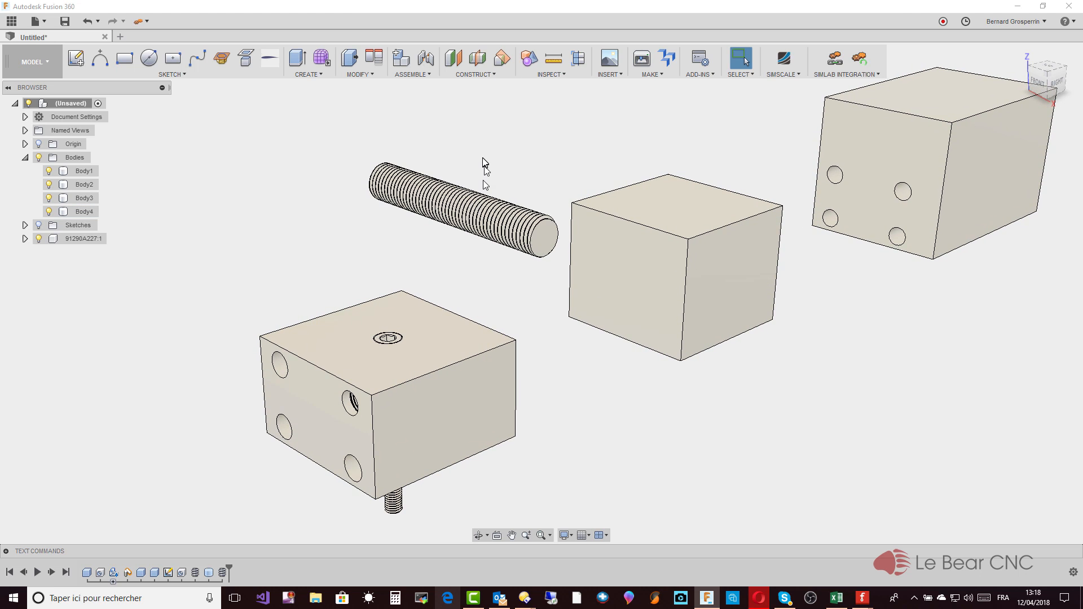
left_click(319, 74)
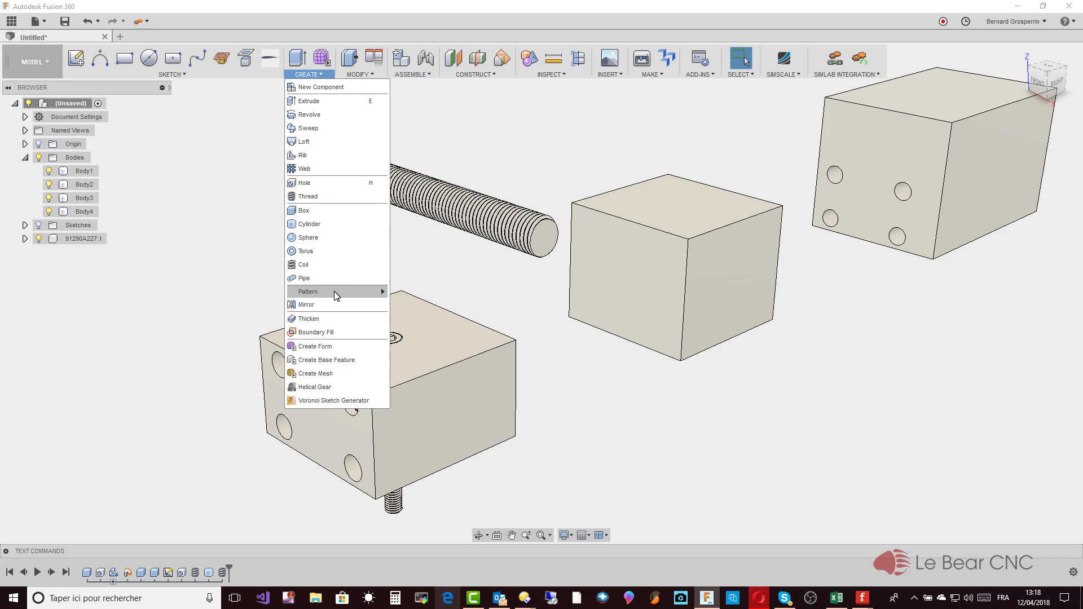
mouse_move(334, 294)
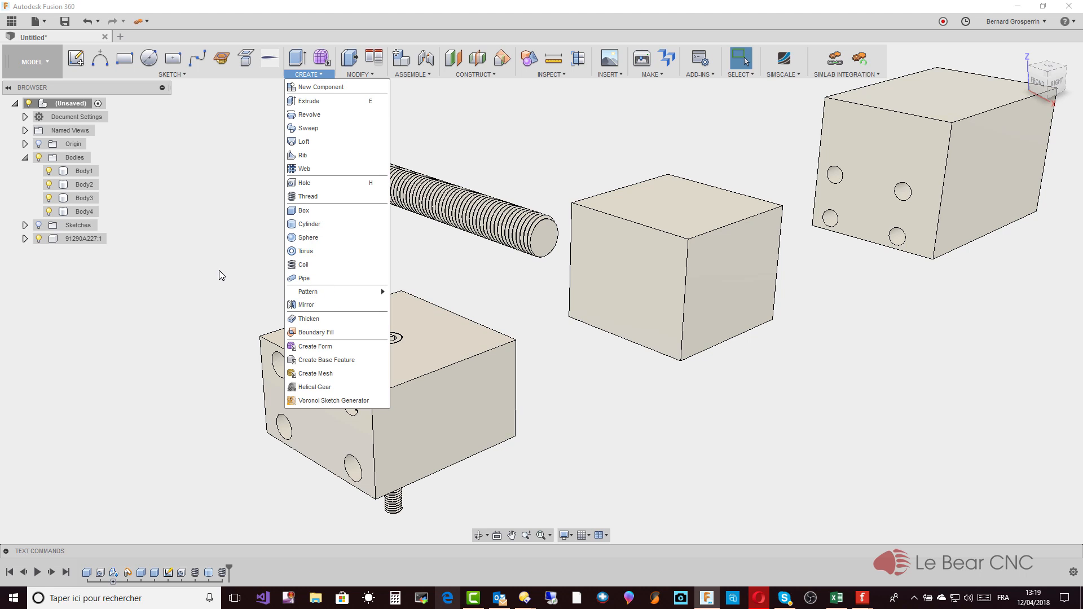
mouse_move(310, 292)
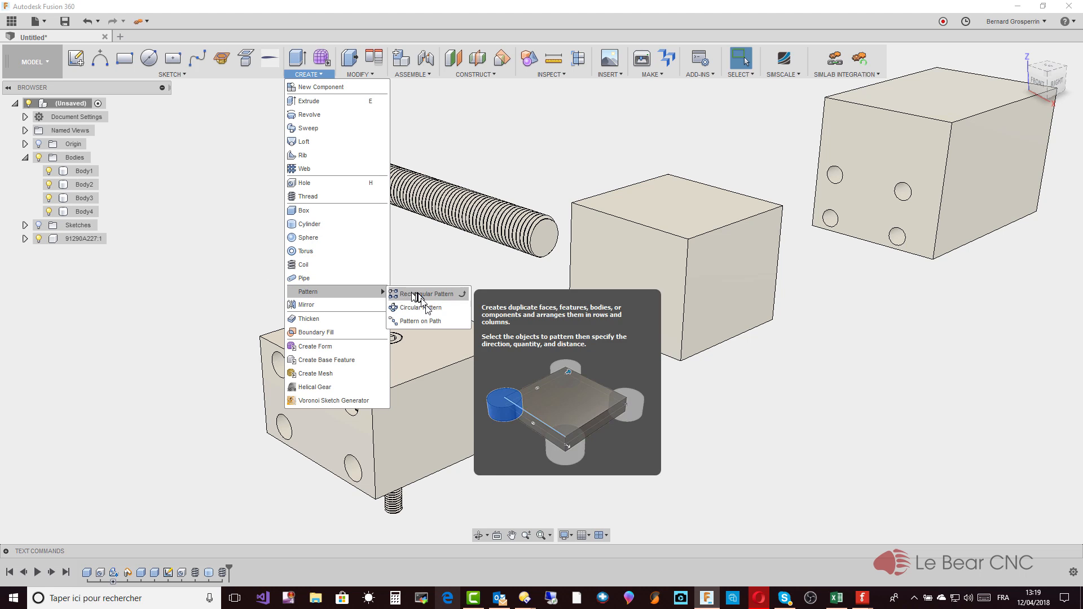